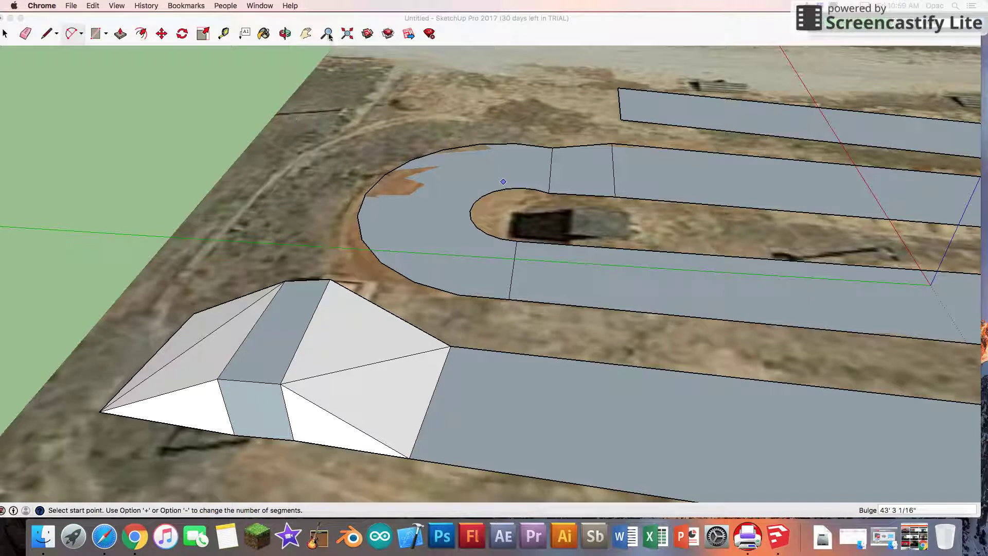
Step: Pan across the aerial site until the undrawn curved dirt turn beyond the grey strips is centred
left_click(305, 34)
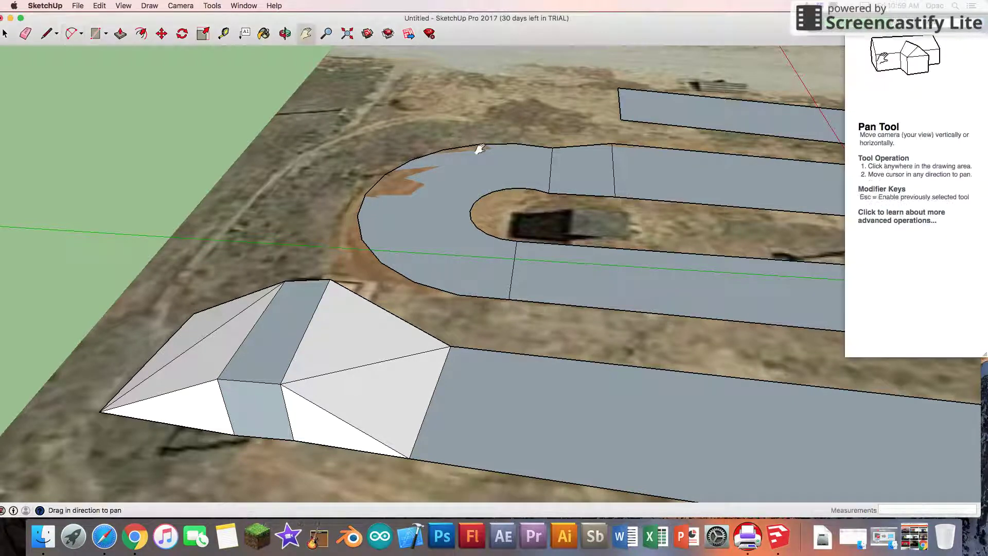
left_click_drag(631, 234, 265, 234)
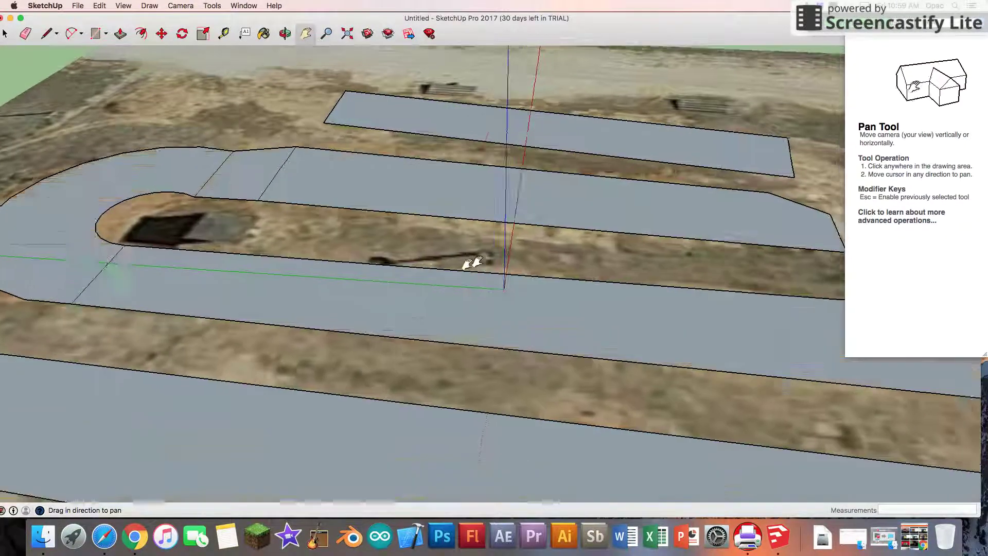
left_click_drag(474, 258, 260, 260)
left_click_drag(496, 298, 267, 263)
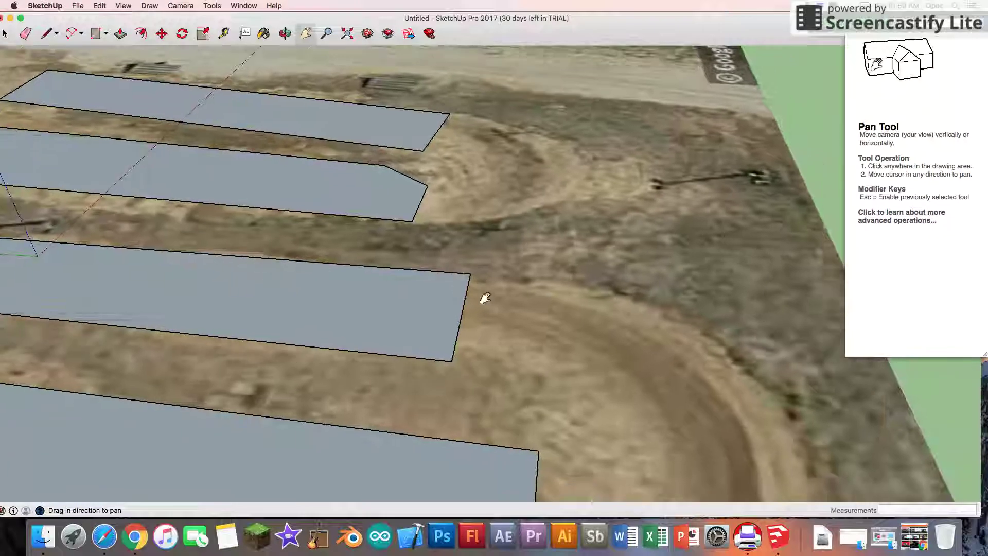
mouse_move(481, 298)
left_mouse_down()
mouse_move(453, 194)
mouse_move(615, 309)
left_mouse_up()
left_click_drag(346, 289, 603, 336)
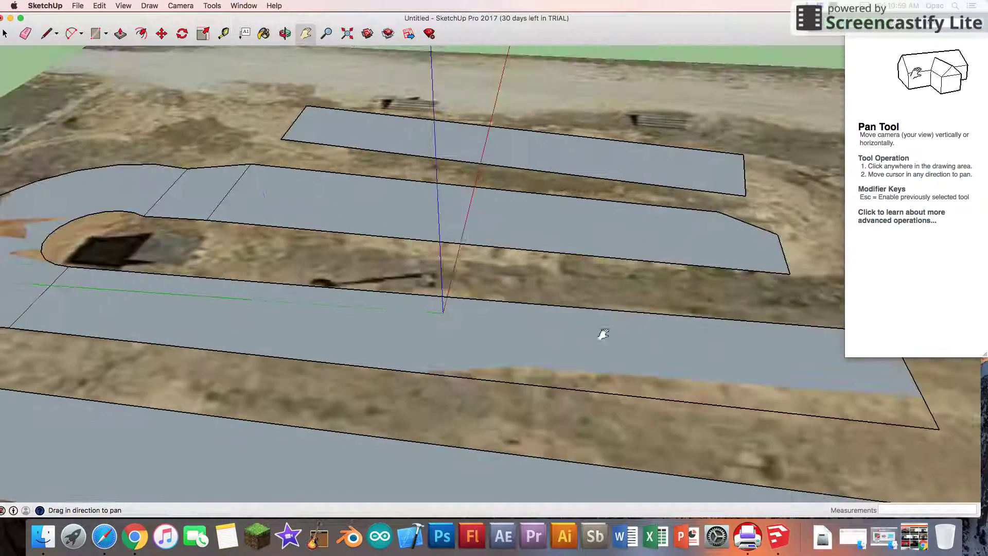
left_click_drag(326, 346, 605, 371)
mouse_move(346, 362)
left_mouse_down()
mouse_move(579, 393)
mouse_move(435, 342)
mouse_move(384, 273)
mouse_move(479, 305)
mouse_move(578, 368)
mouse_move(437, 378)
mouse_move(477, 371)
left_mouse_up()
left_click_drag(560, 382, 343, 354)
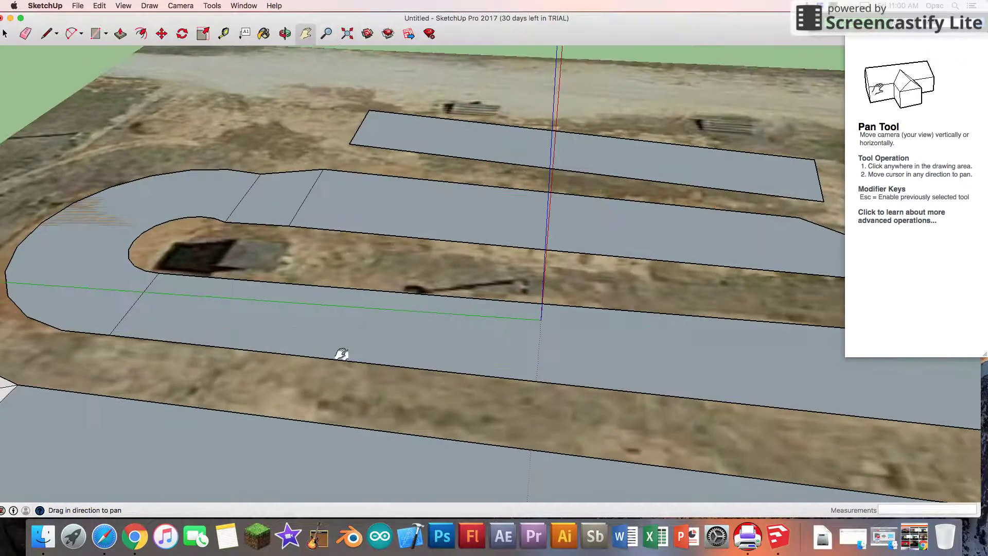
mouse_move(276, 355)
left_mouse_down()
mouse_move(503, 360)
mouse_move(243, 386)
mouse_move(347, 337)
mouse_move(410, 331)
mouse_move(439, 345)
left_mouse_up()
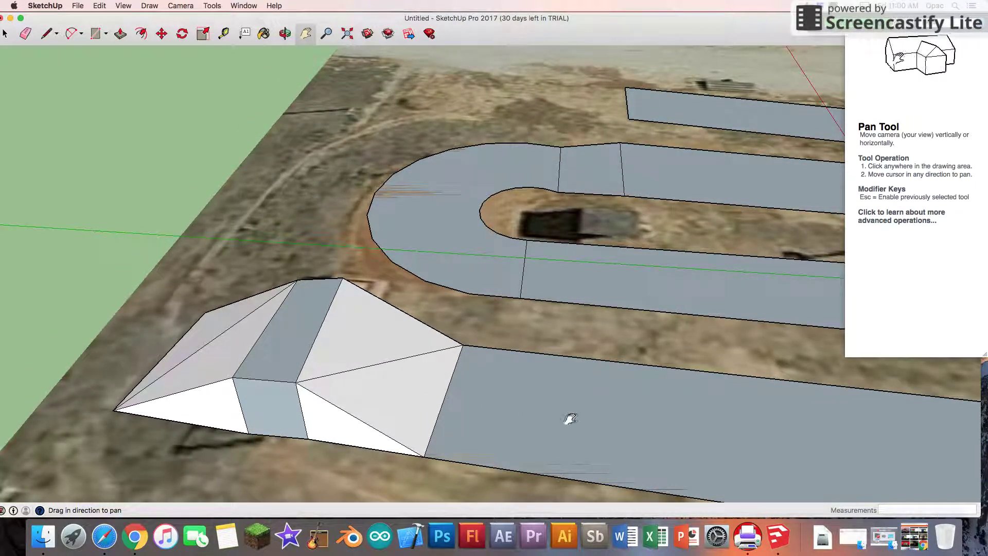
left_click_drag(570, 419, 136, 389)
mouse_move(556, 421)
left_mouse_down()
mouse_move(300, 380)
mouse_move(316, 369)
mouse_move(306, 301)
left_mouse_up()
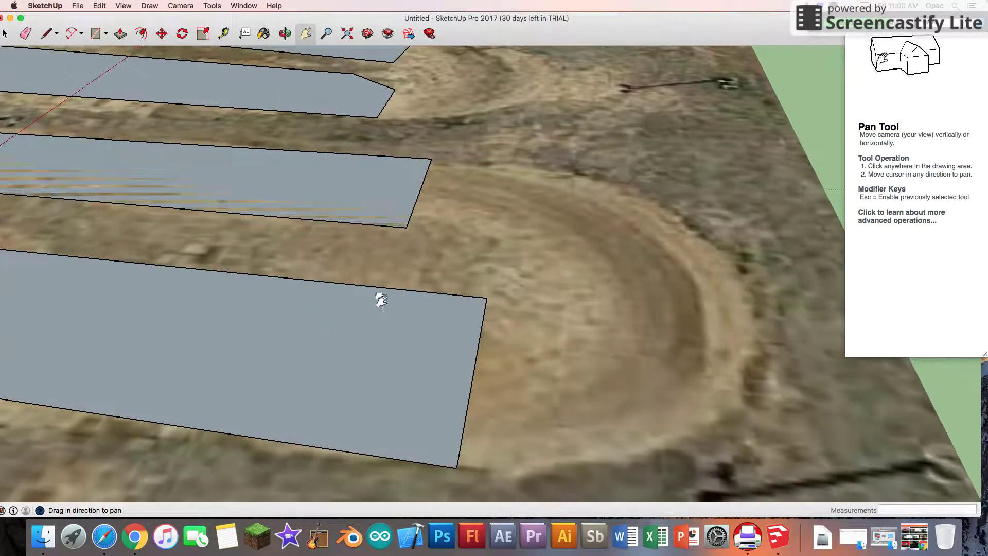
left_click(72, 34)
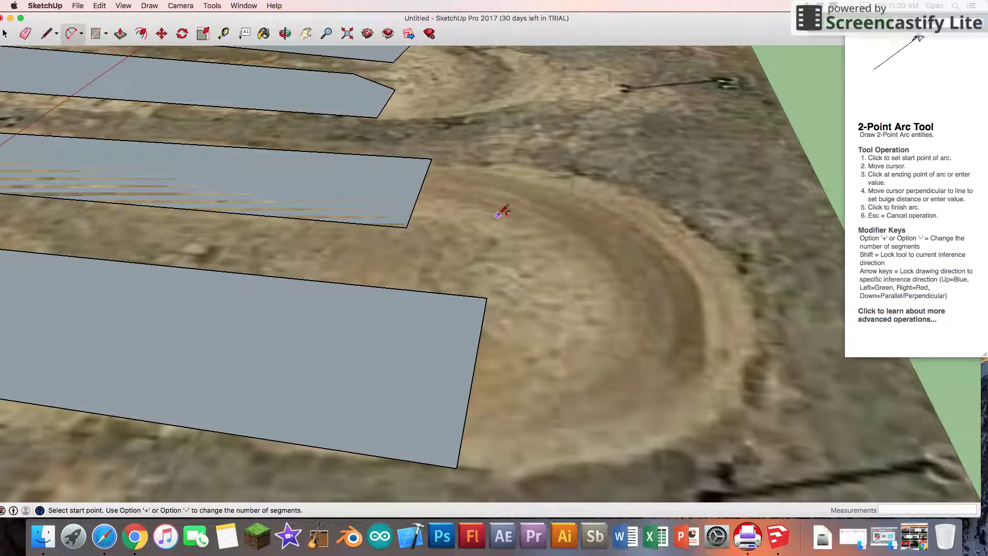
left_click(407, 227)
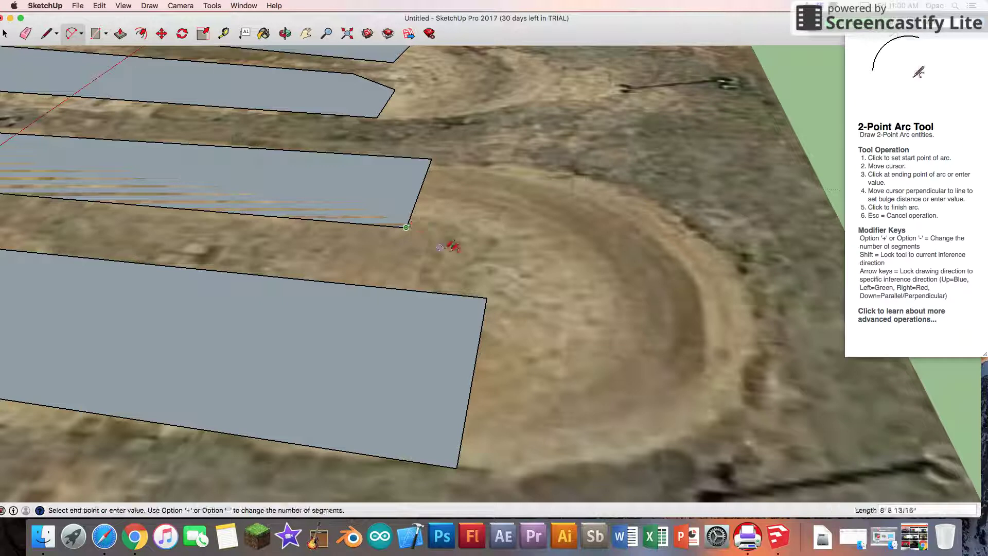
left_click(487, 297)
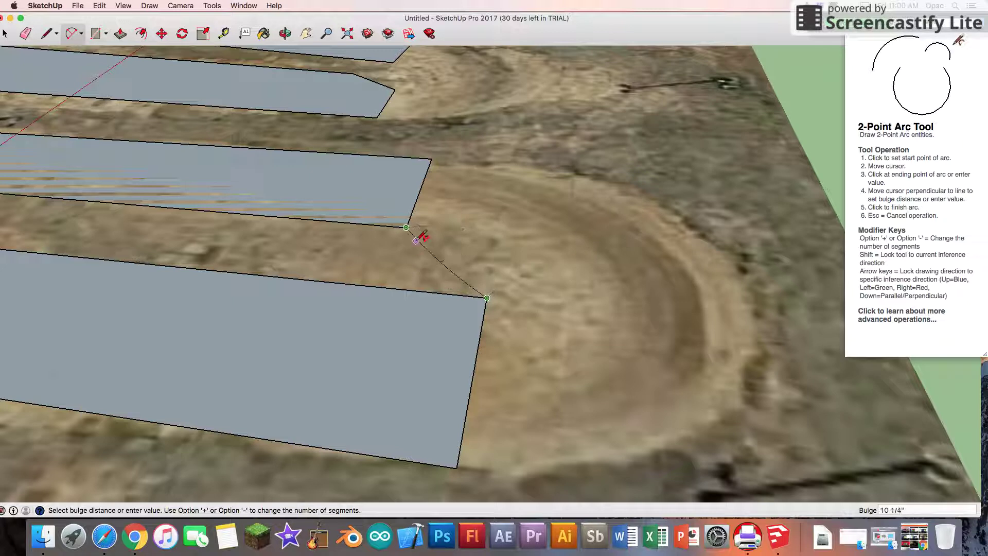
left_click(465, 213)
left_click(97, 6)
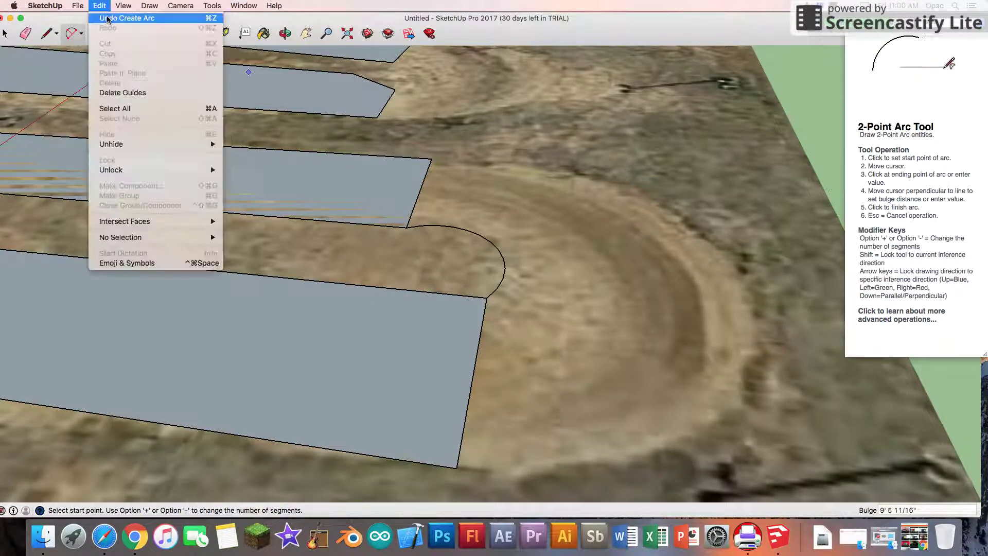
left_click(120, 17)
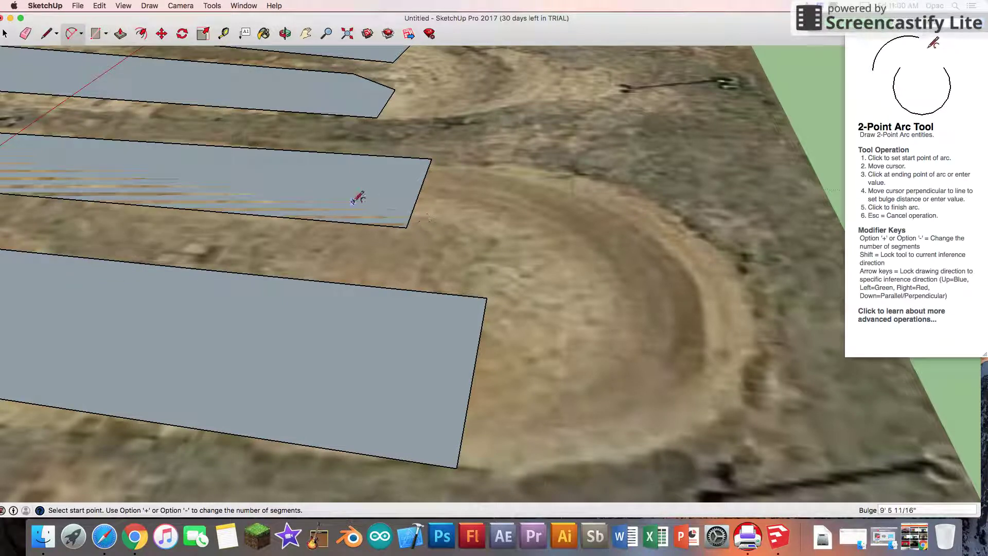
Step: Draw a short four-sided face from the upper strip's corner out to the dirt curve's edge
left_click(48, 35)
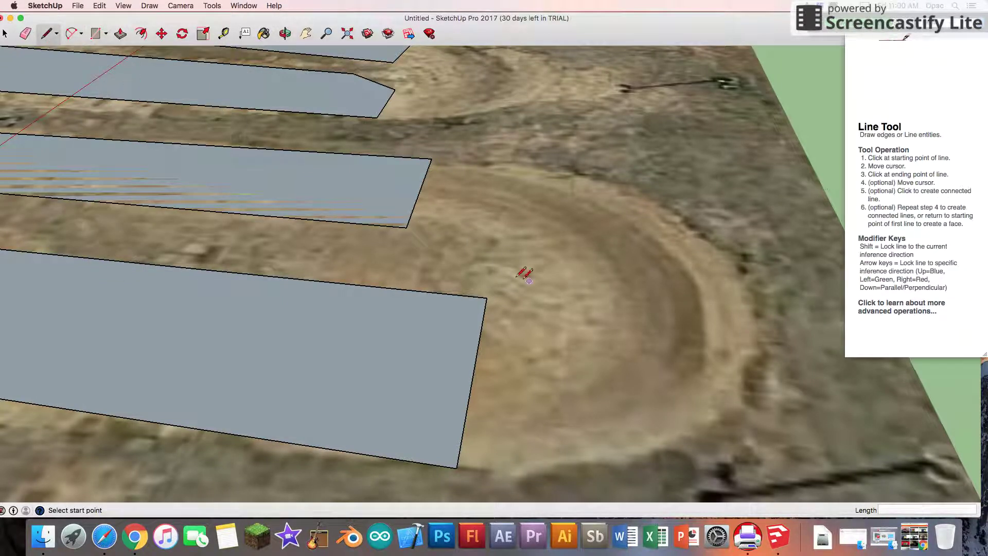
left_click(406, 226)
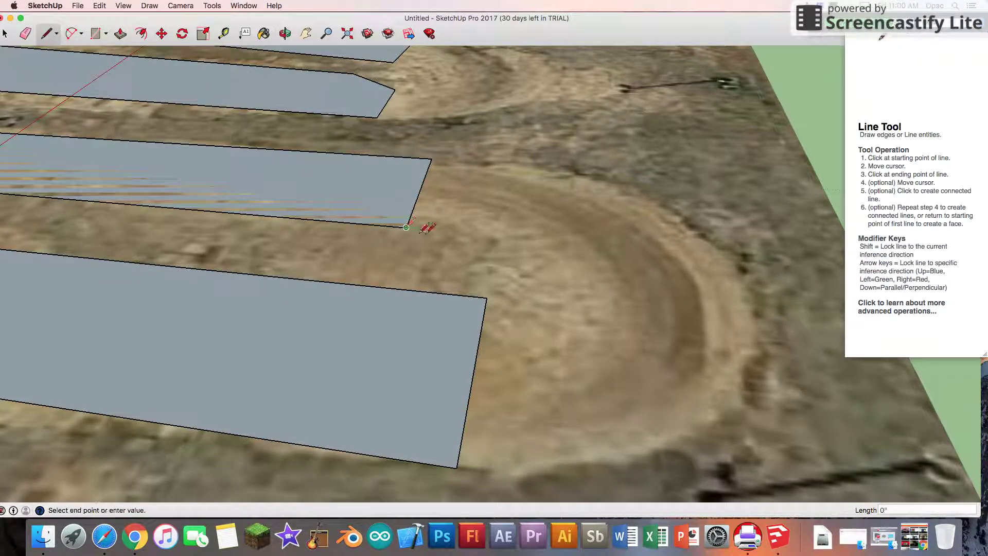
left_click(478, 232)
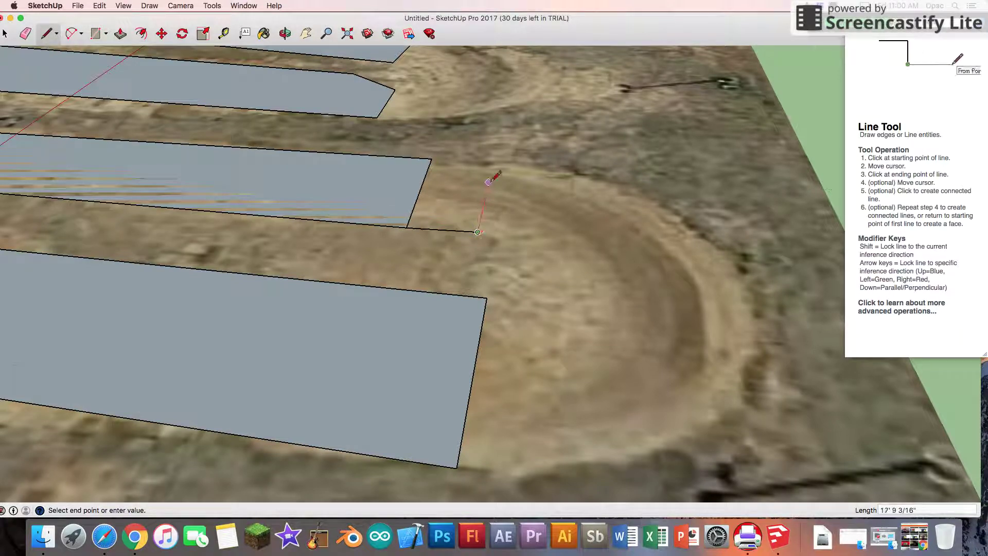
left_click(492, 166)
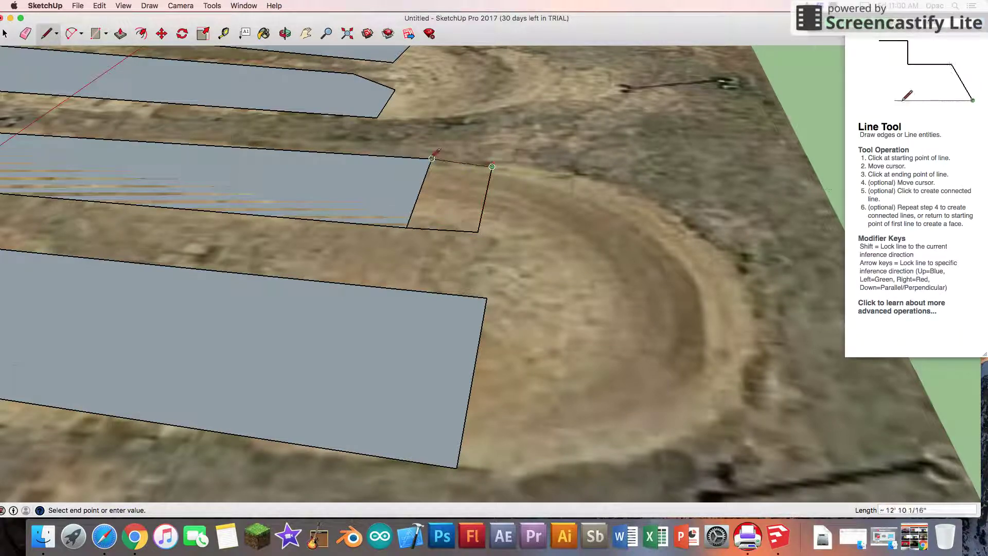
left_click(432, 158)
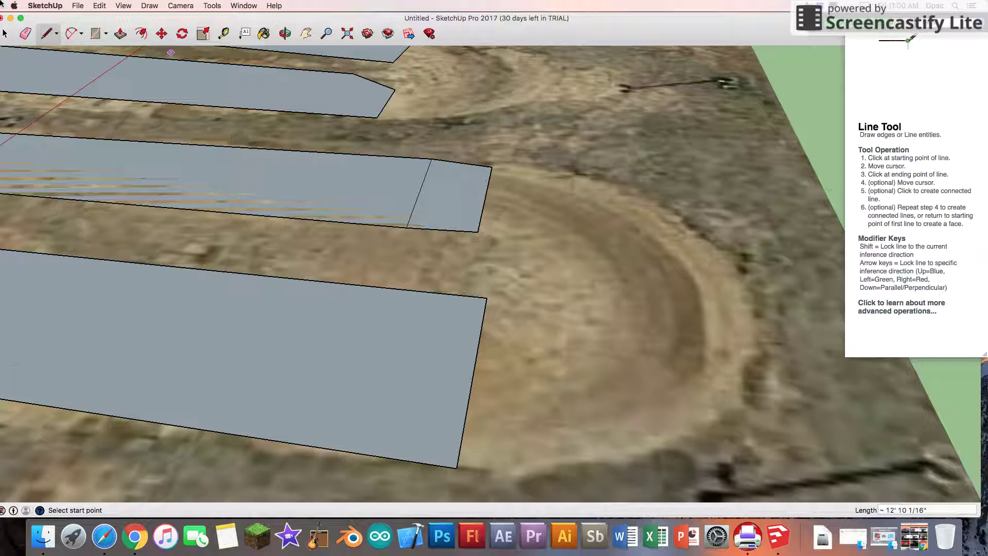
Step: Draw an outer arc around the dirt turn and an inner arc between the strip ends
left_click(70, 34)
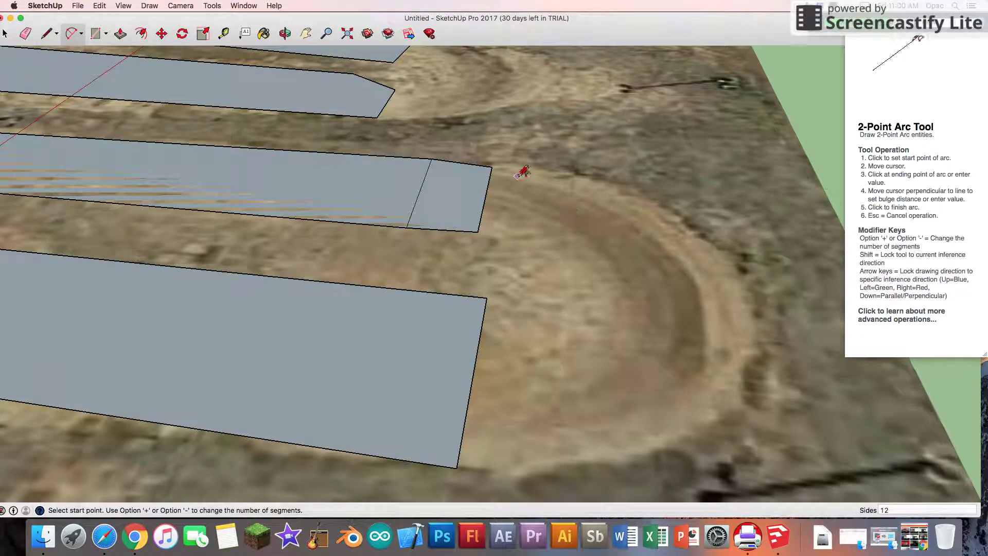
left_click(492, 166)
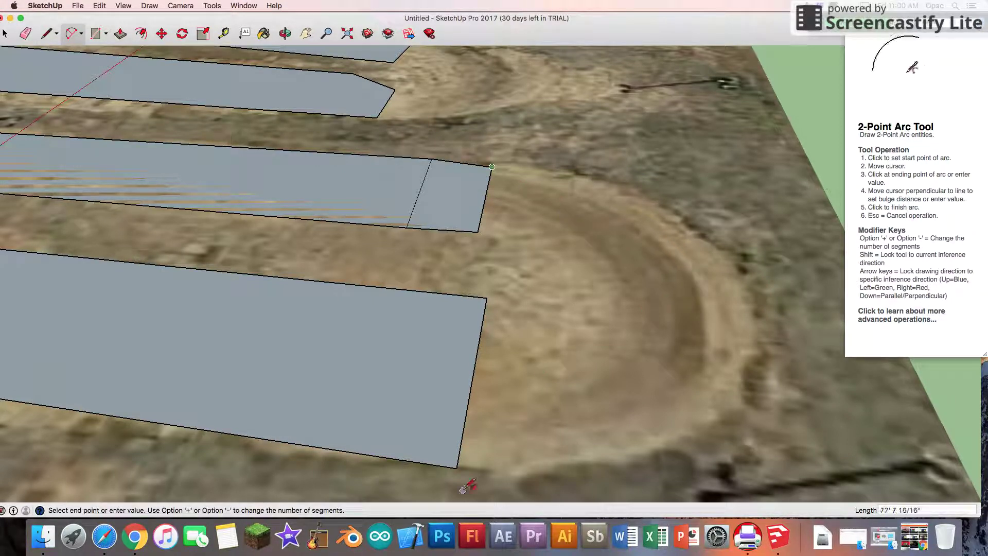
left_click(457, 467)
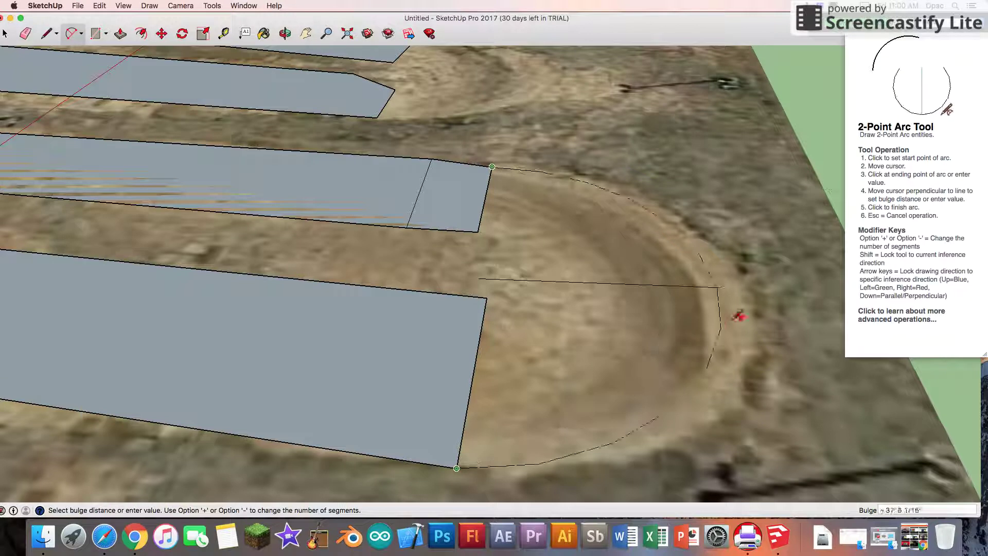
left_click(769, 320)
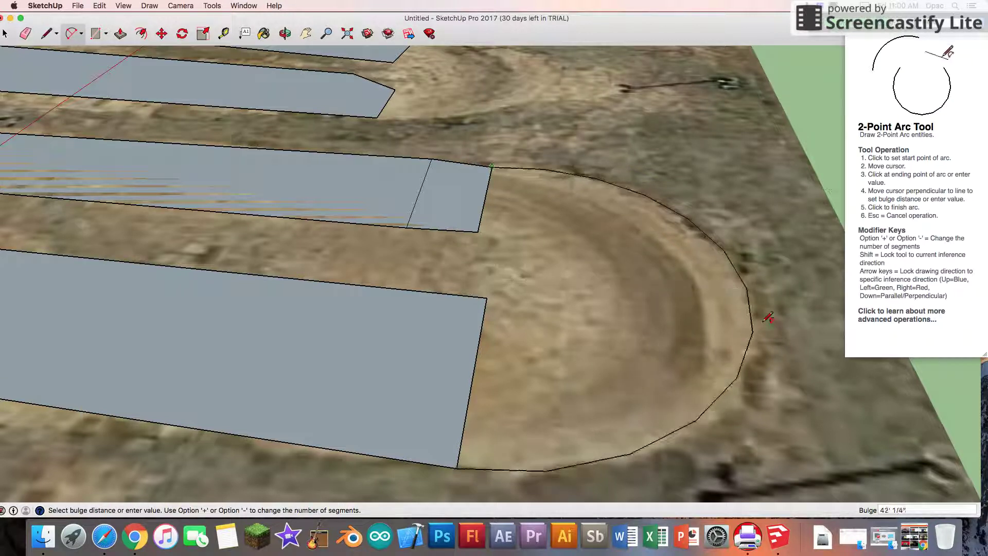
left_click(487, 298)
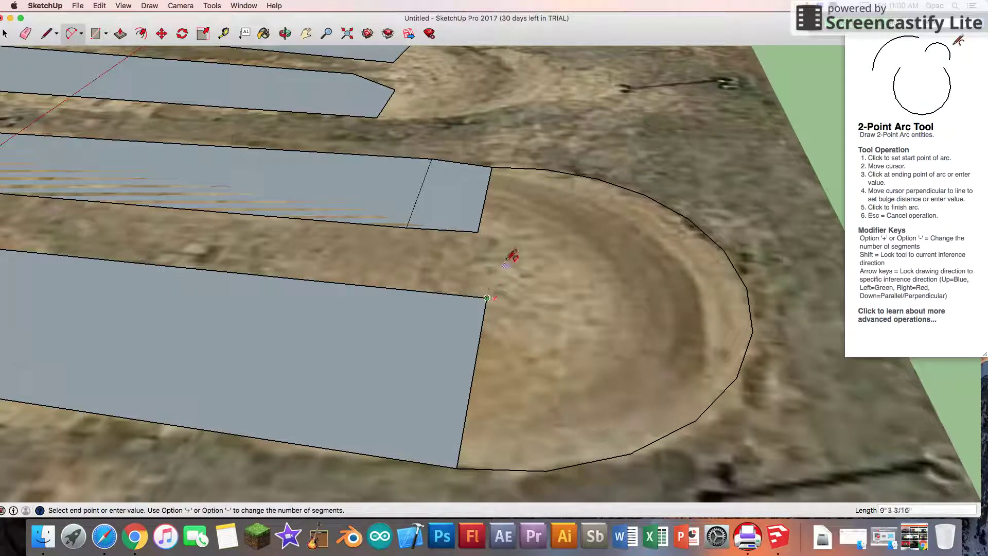
left_click(478, 232)
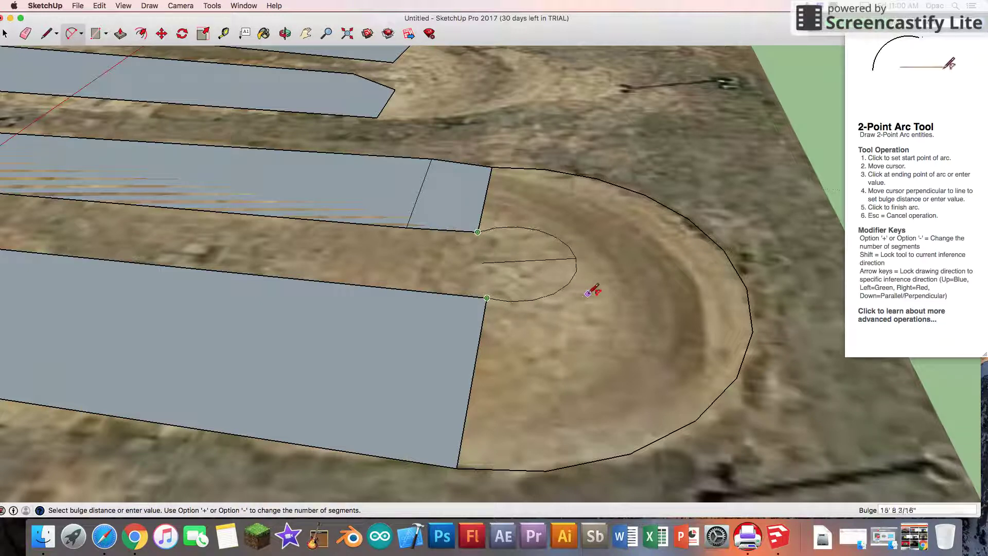
left_click(588, 294)
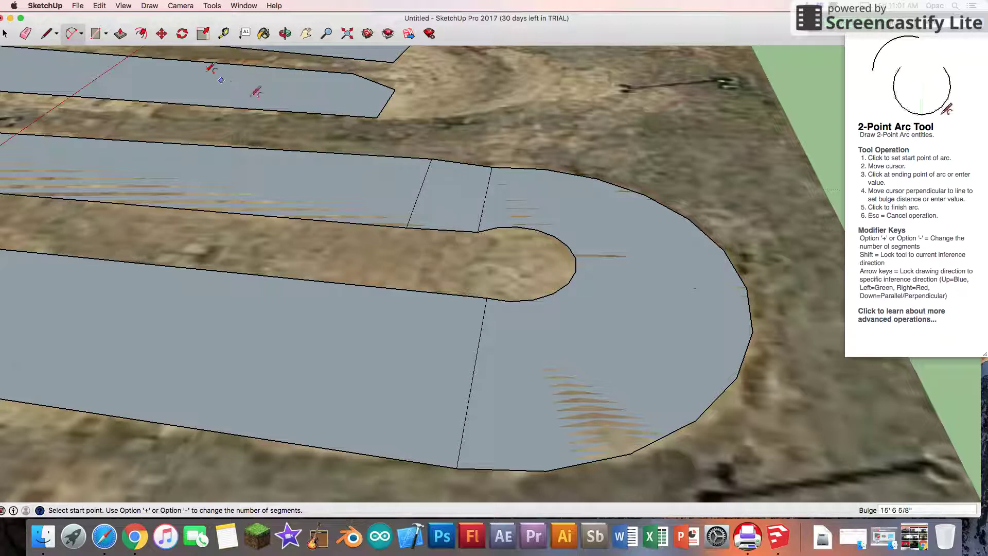
Step: Draw edges across the inner arc's upper end, splitting the curved face from the strips
left_click(47, 35)
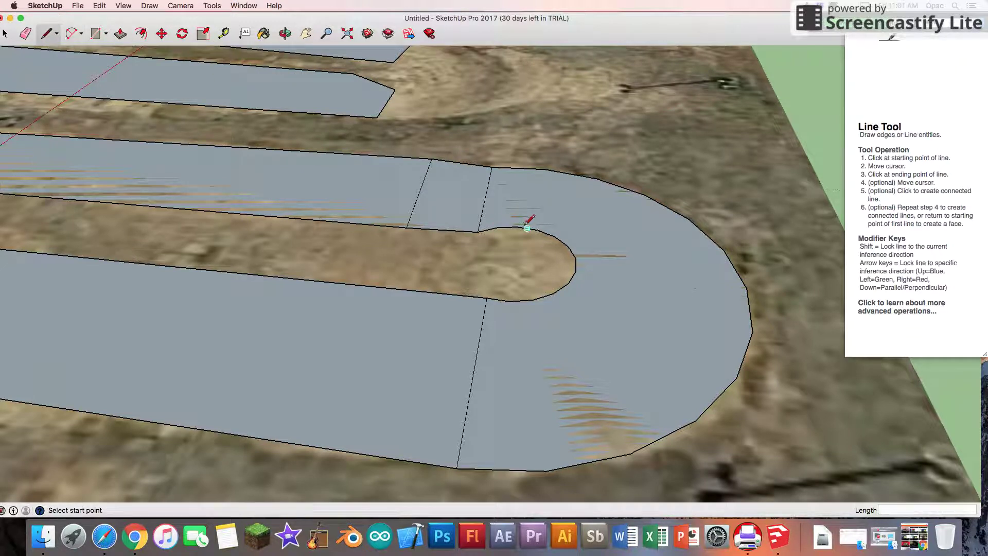
left_click(478, 232)
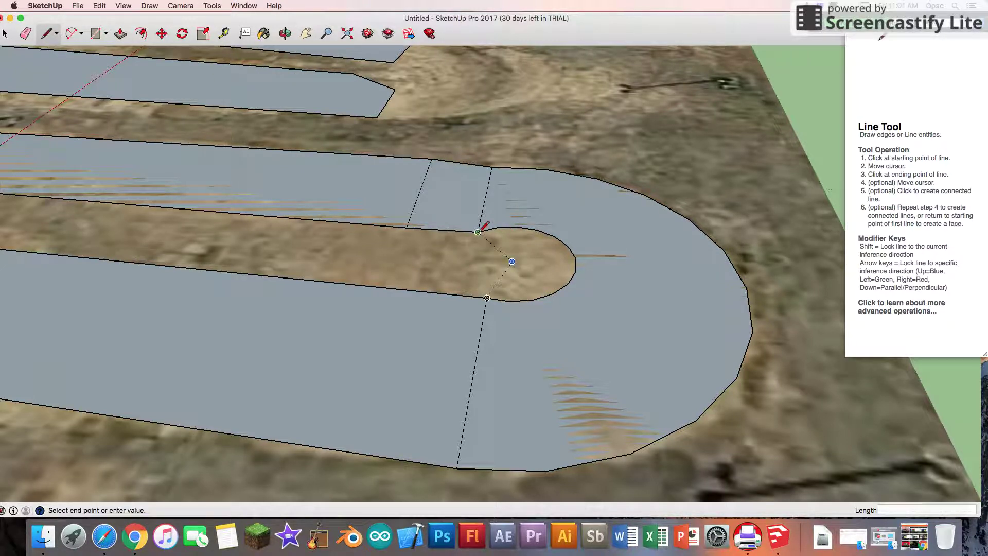
left_click(555, 236)
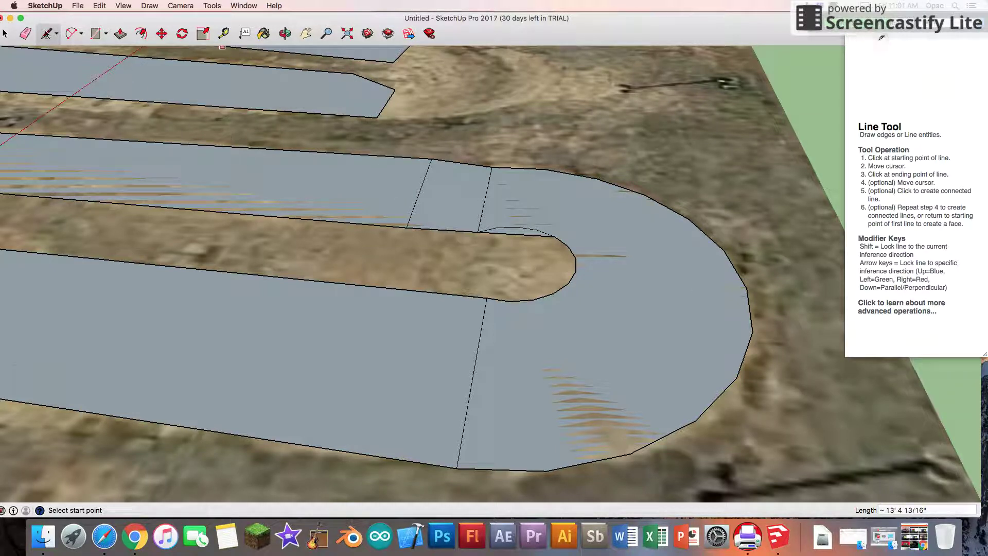
mouse_move(431, 158)
left_mouse_down()
mouse_move(585, 160)
mouse_move(545, 168)
left_mouse_up()
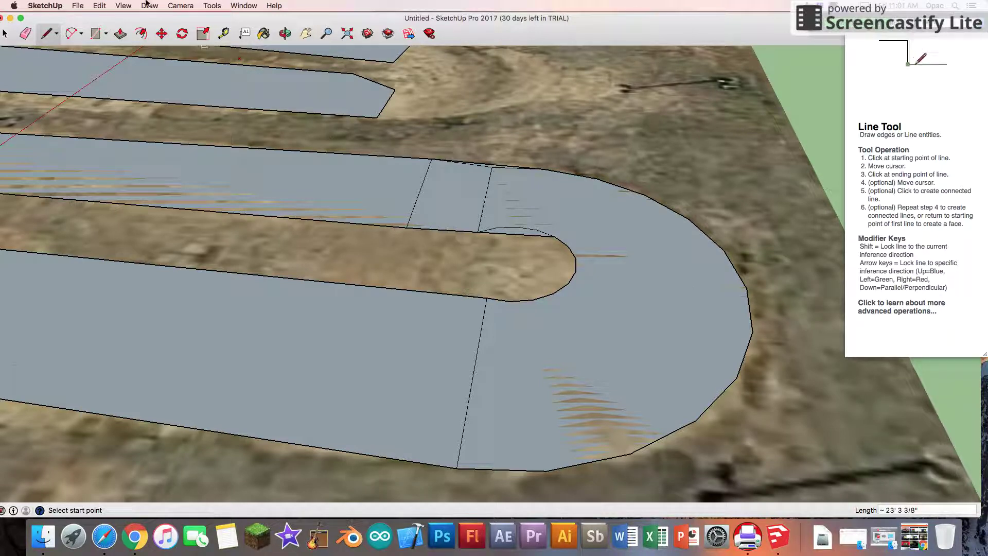
left_click(123, 34)
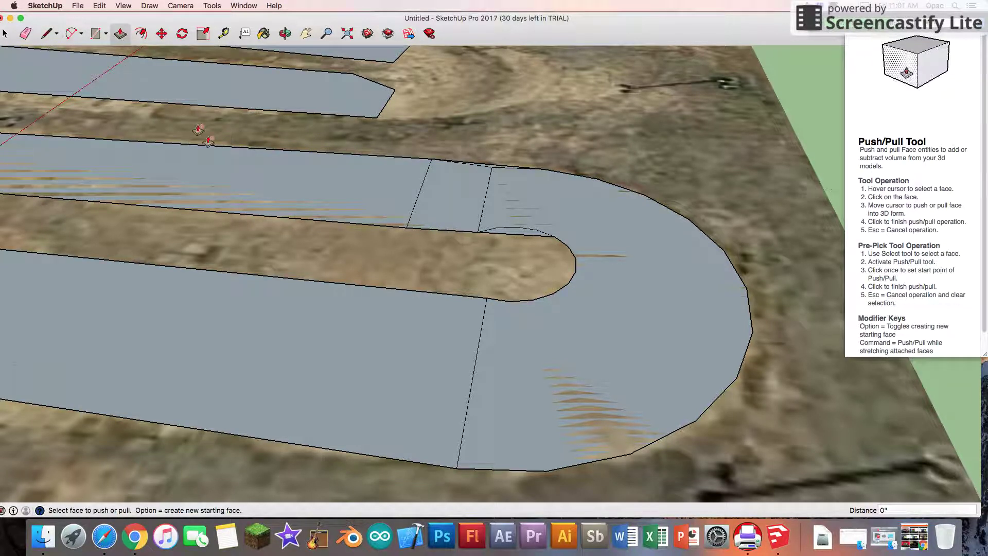
Step: Push the curved turn face down 1 1/4 inches, adjusting the neighbouring strip and small face
left_click(252, 184)
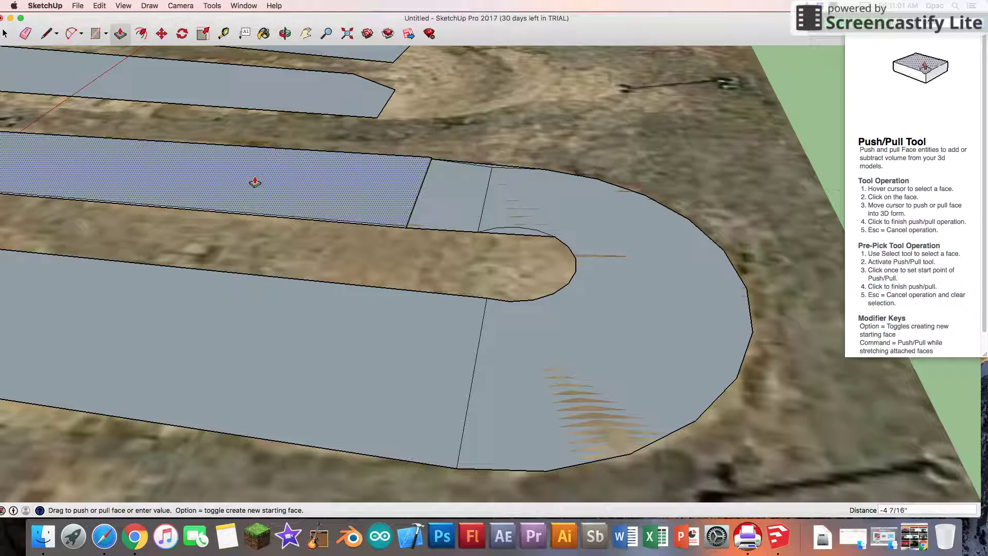
left_click(256, 184)
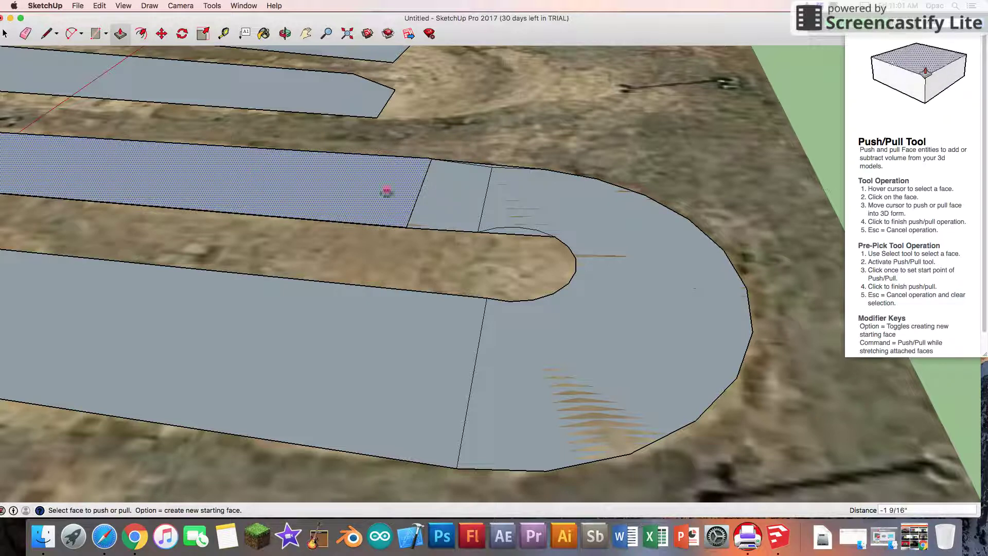
left_click(469, 206)
left_click(471, 206)
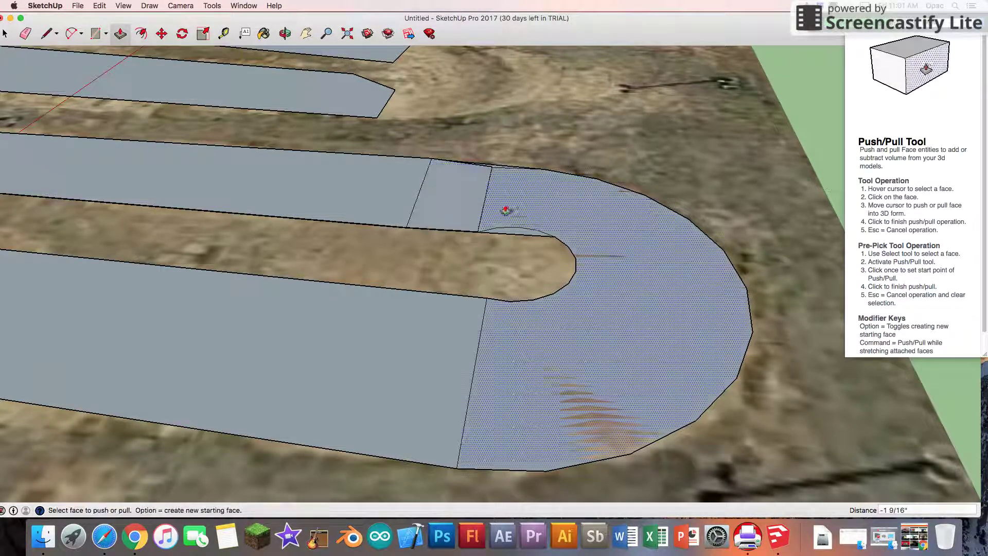
left_click(525, 209)
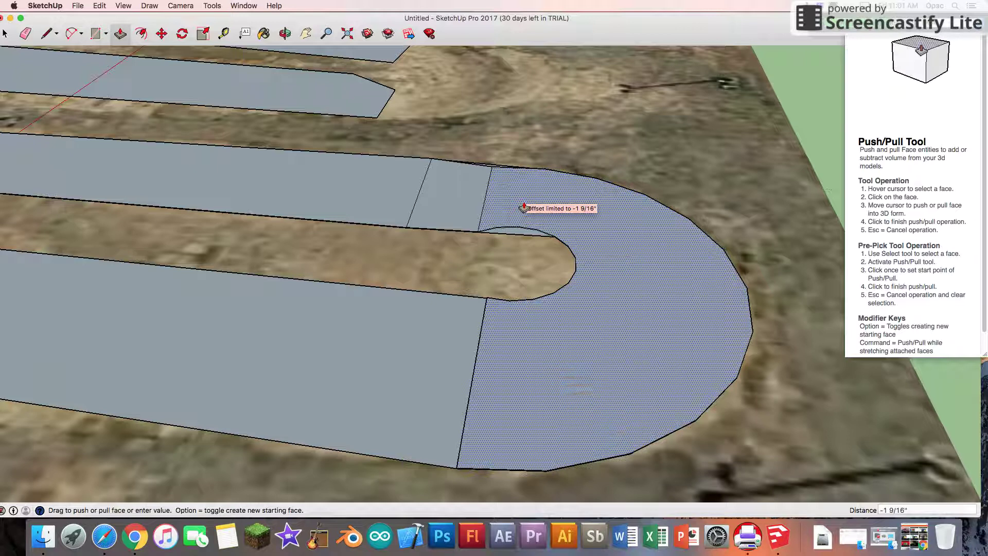
left_click(523, 209)
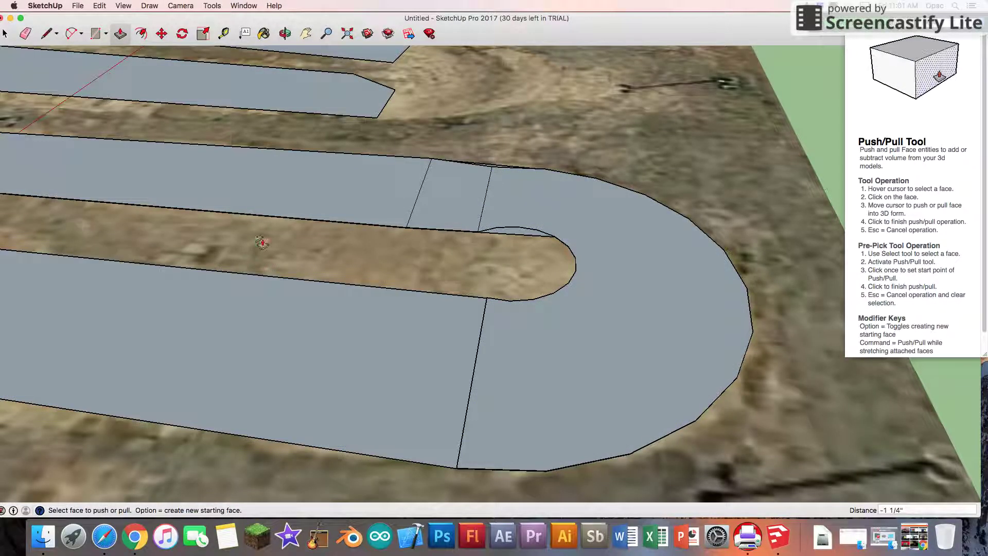
Step: Pan the view along toward the straight track sections
left_click(308, 34)
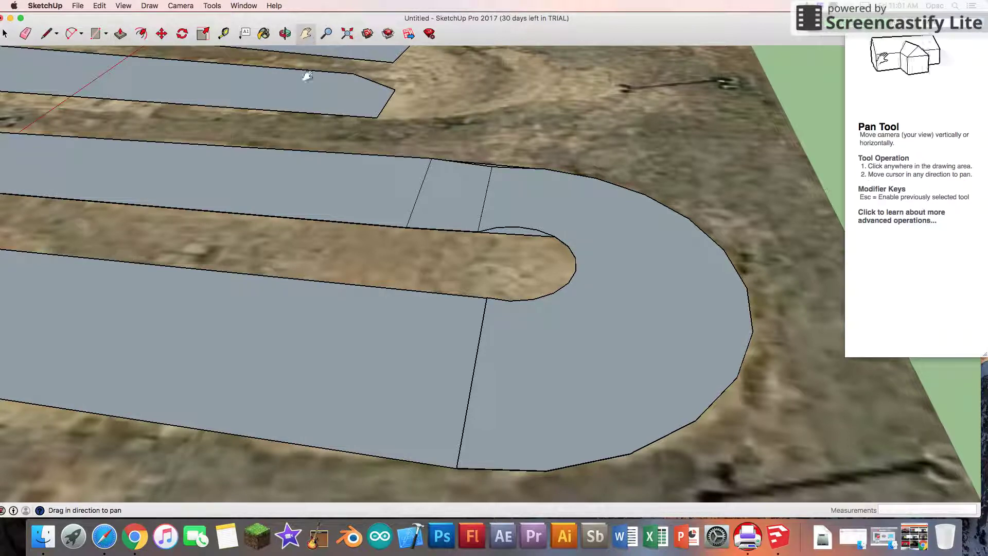
left_click_drag(269, 154, 497, 170)
left_click_drag(315, 203, 417, 195)
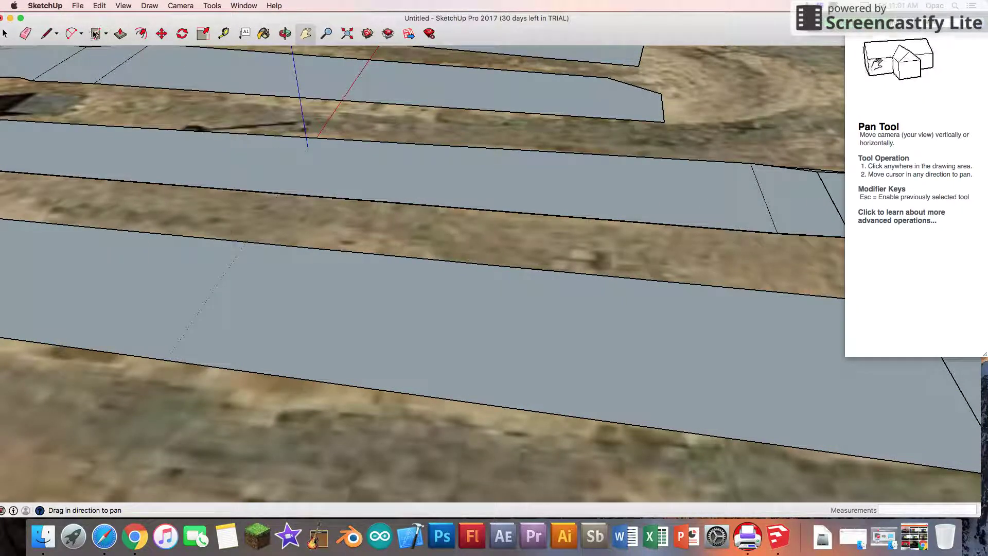
Step: Adjust the lower straight face and pull the upper straight face up into a slab
left_click(120, 34)
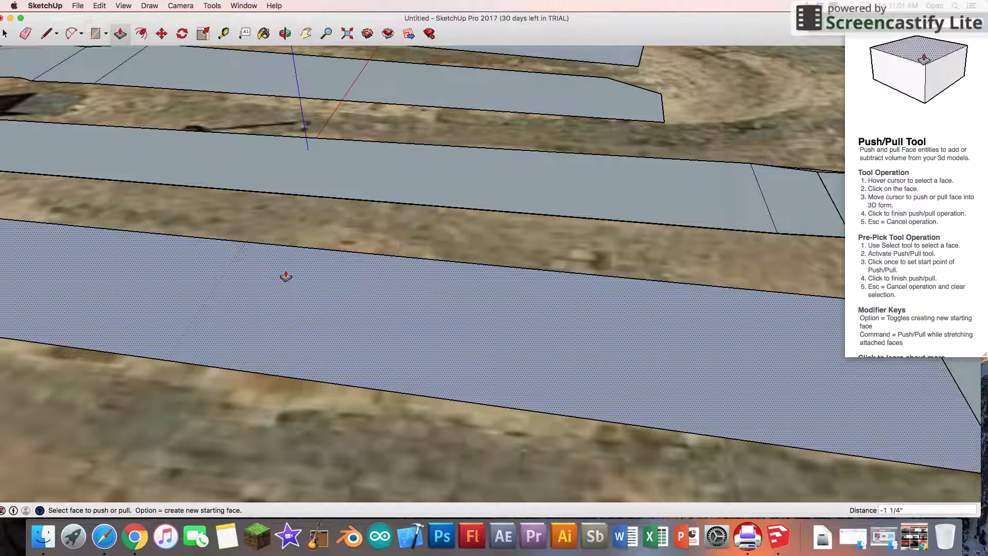
left_click(286, 276)
left_click(286, 276)
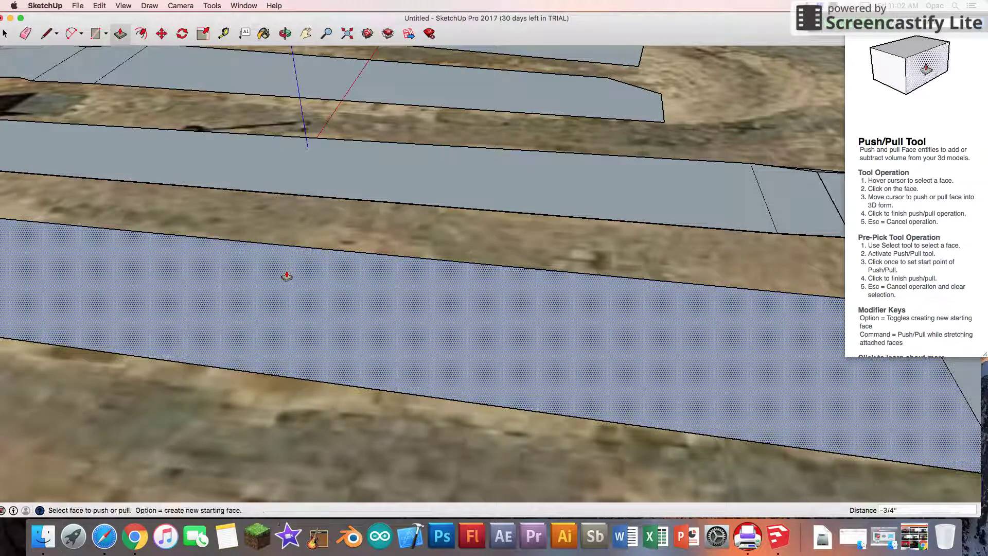
left_click(190, 77)
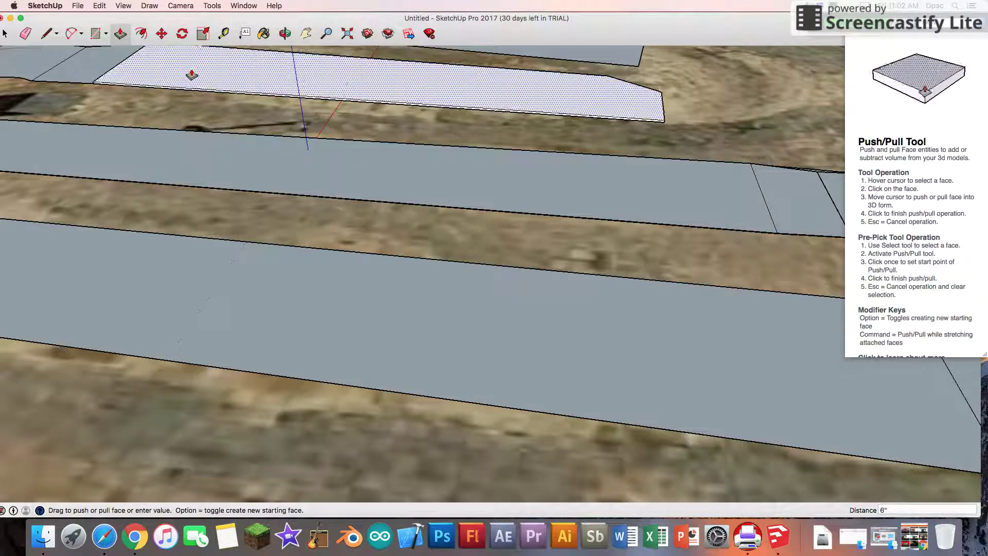
left_click(105, 56)
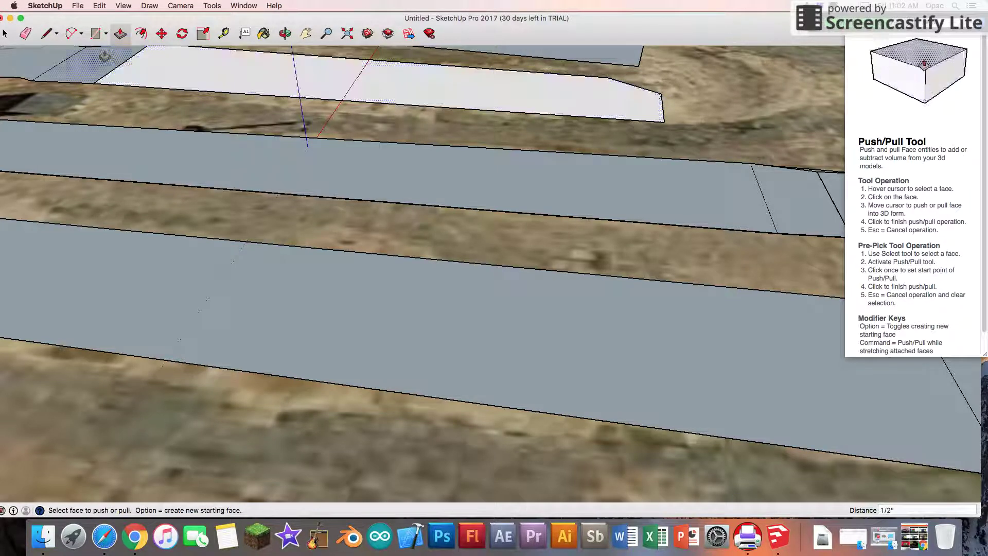
Step: Push/pull the upper-left face twice, finishing it at 1 9/16 inches
left_click(93, 64)
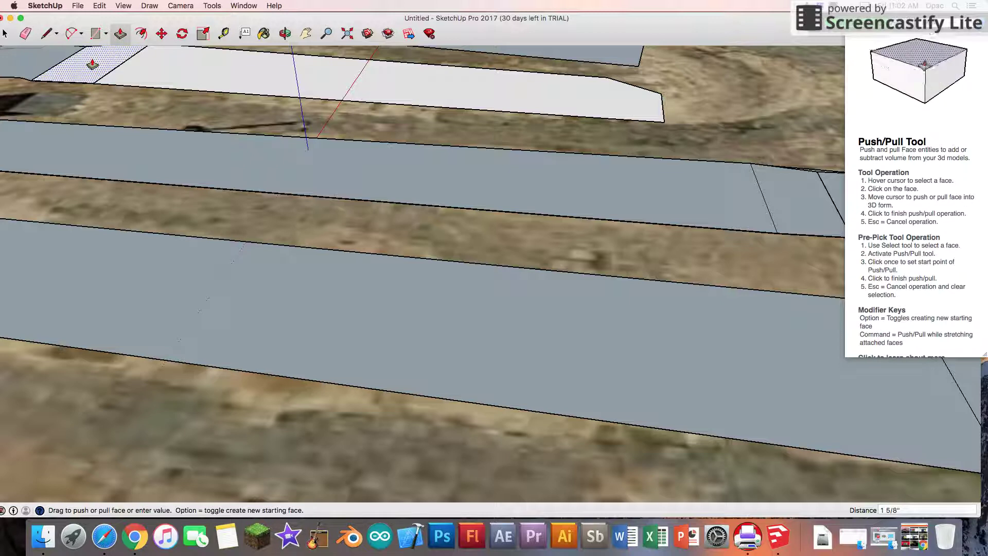
left_click(49, 55)
left_click(46, 58)
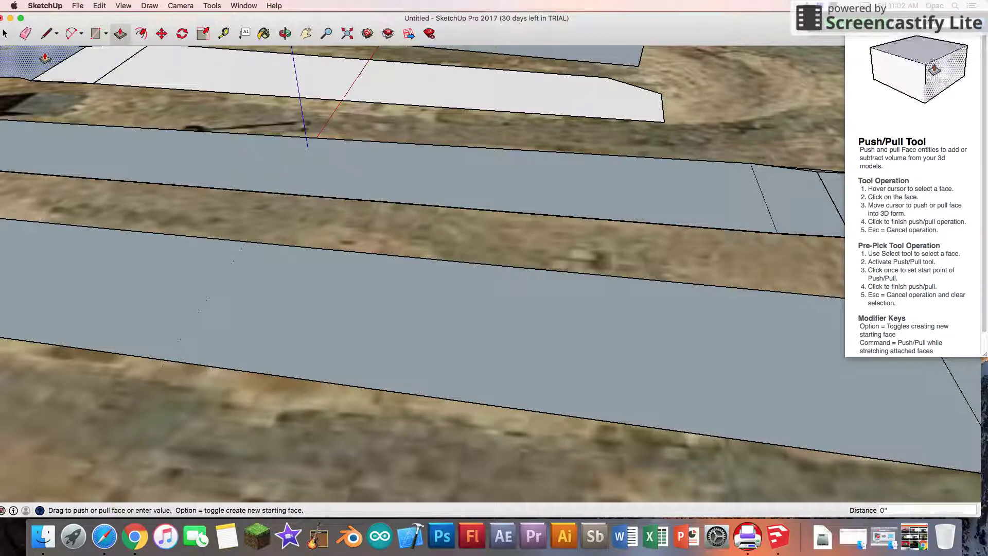
left_click(47, 64)
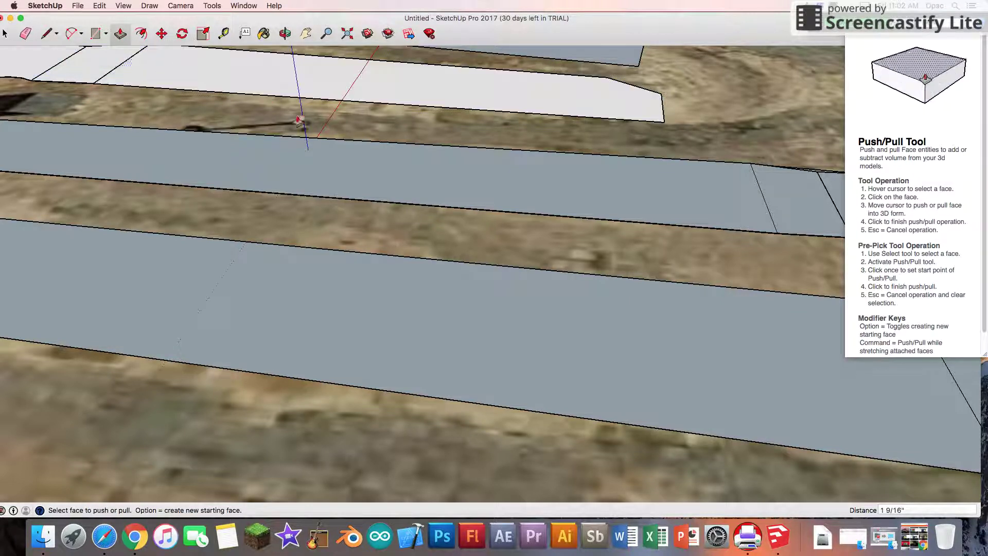
Step: Bring the raised straight's end into view and draw a short edge from its corner
left_click(306, 34)
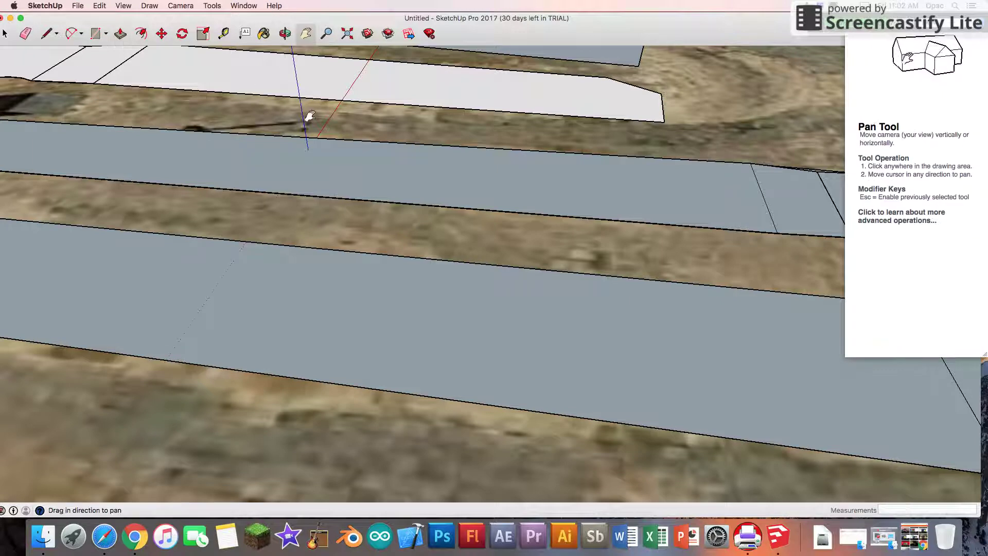
left_click_drag(669, 122, 466, 222)
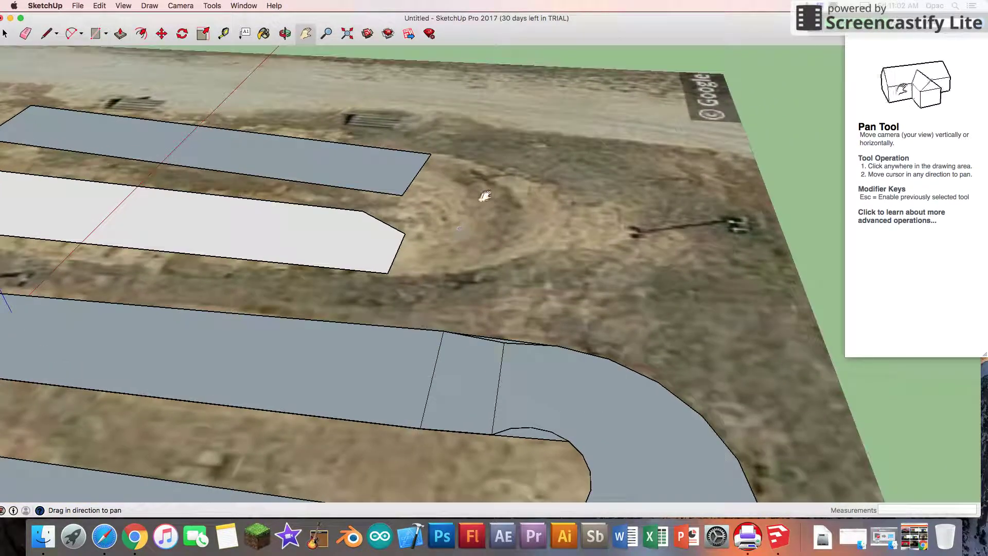
left_click(45, 33)
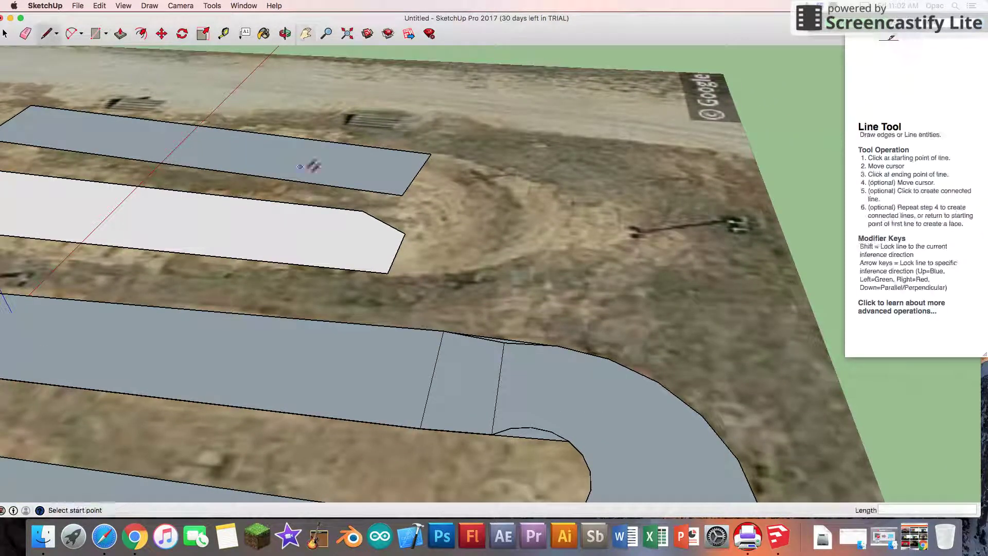
left_click(406, 233)
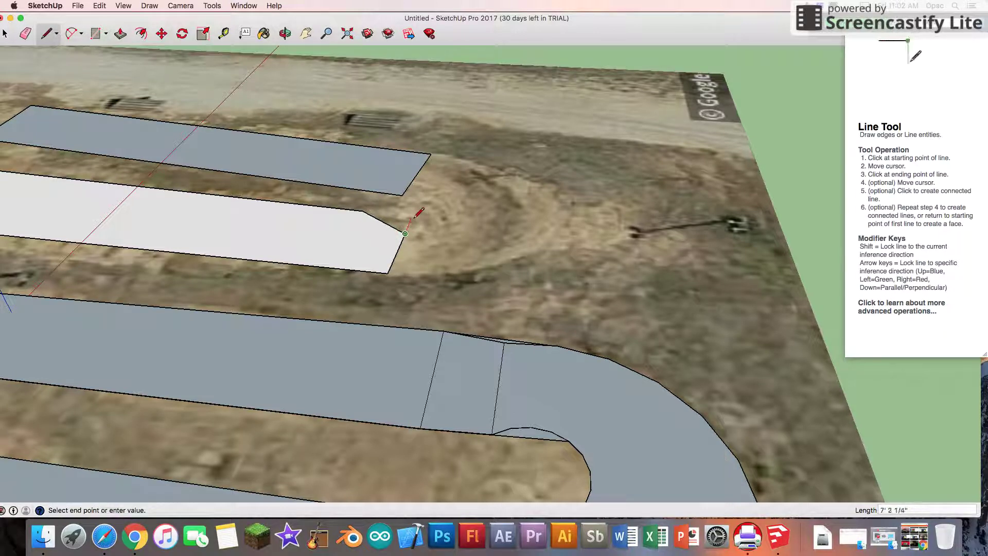
left_click(411, 218)
Step: Close the small triangle at the straight's end and draw the small inner arc
left_click(363, 211)
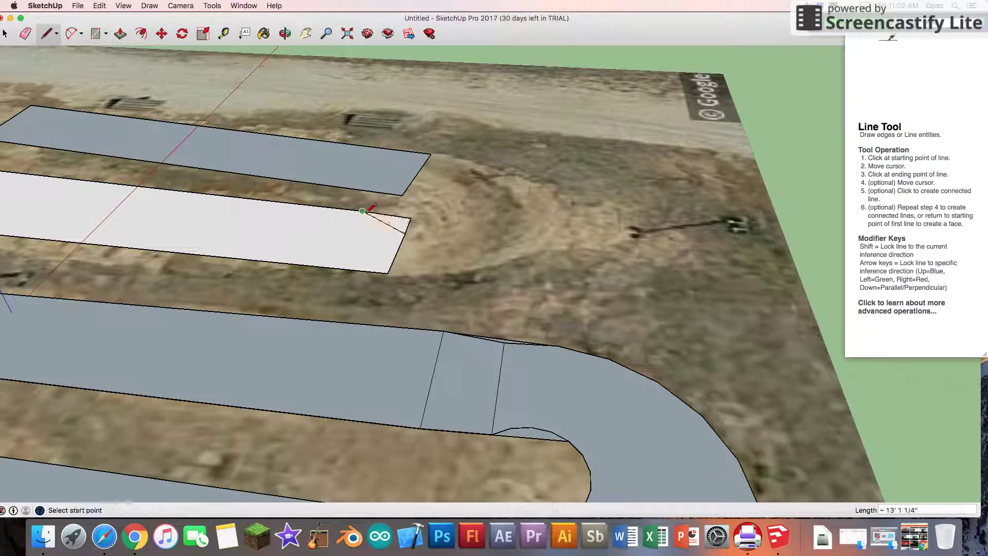
left_click(71, 35)
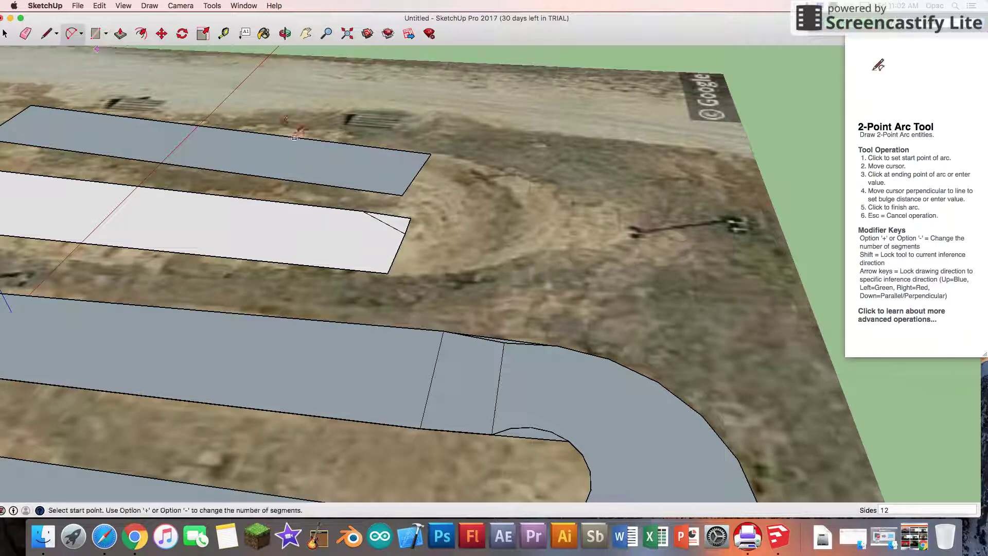
left_click(402, 195)
left_click(411, 219)
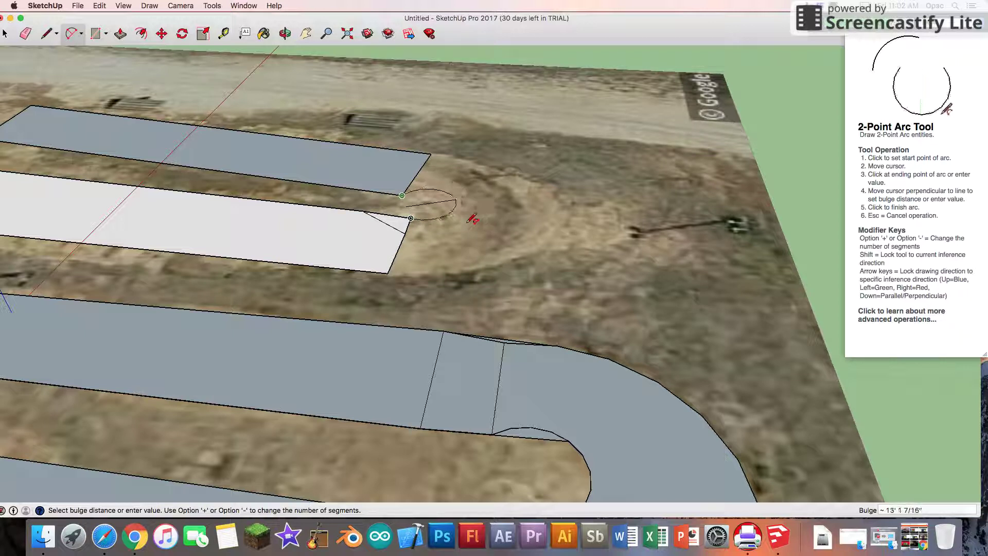
left_click(469, 217)
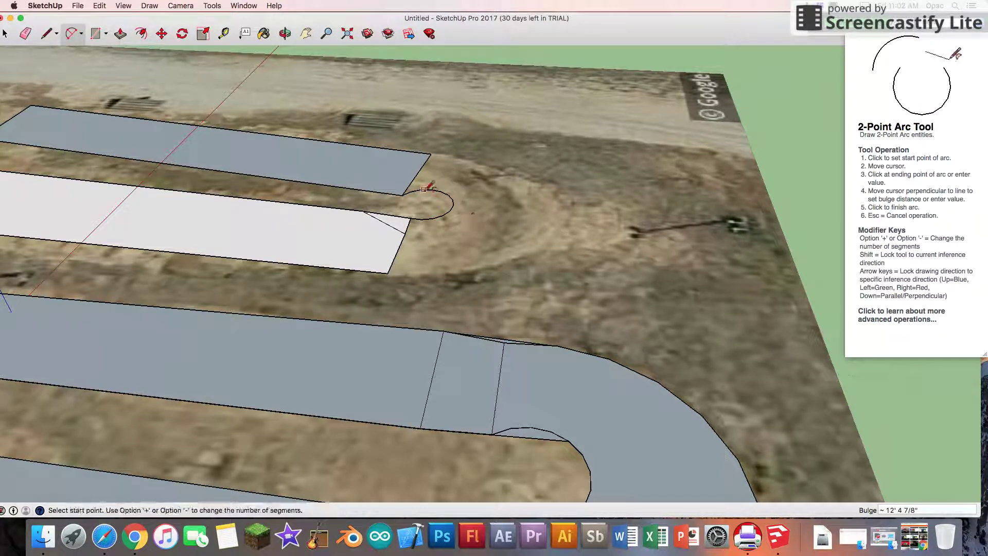
Step: Draw the large outer arc, bulging about 37' 10 3/4", joining the two straights
left_click(388, 274)
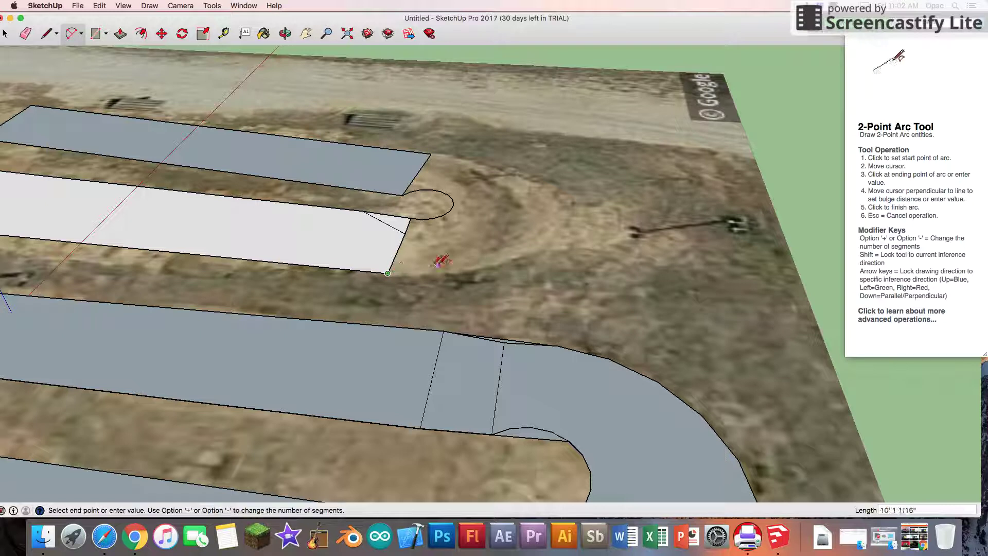
left_click(431, 153)
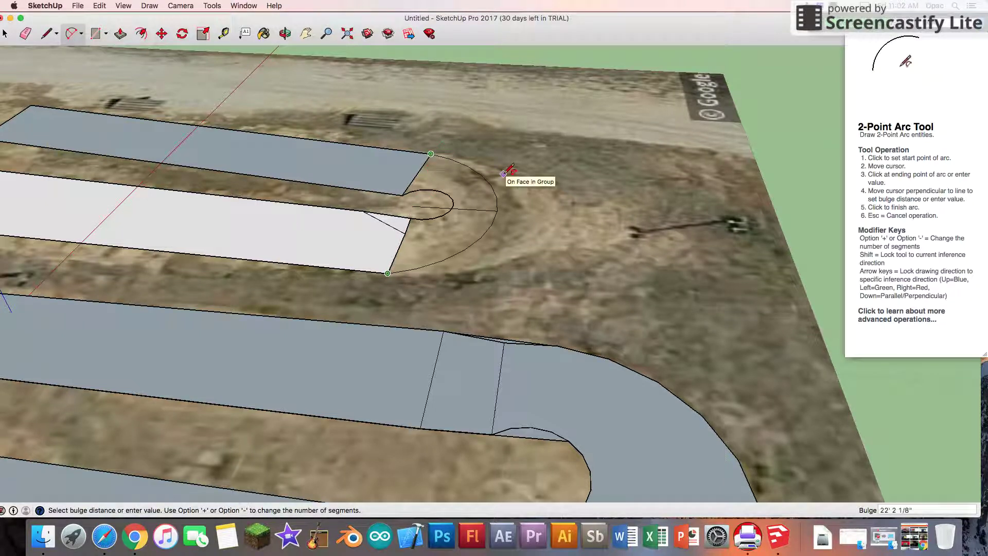
left_click(560, 183)
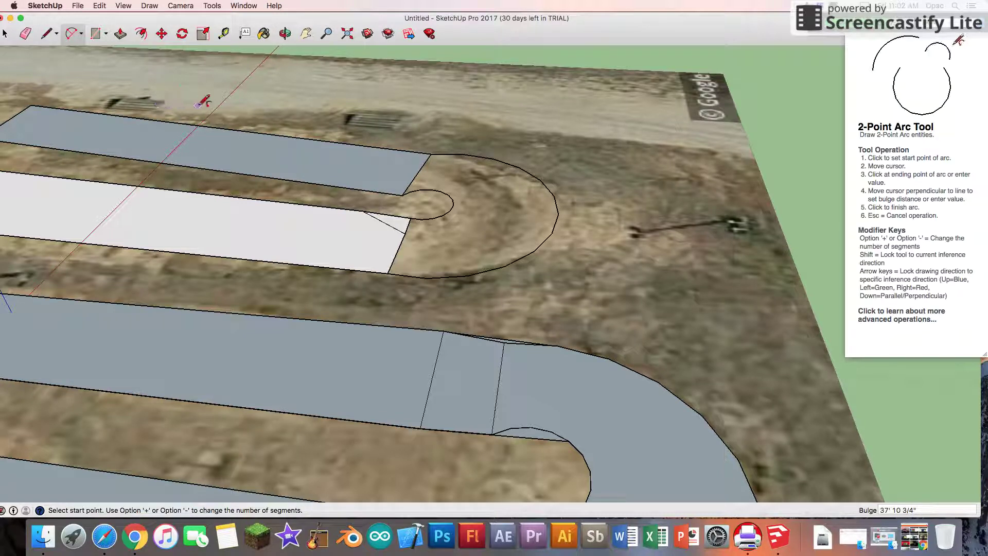
left_click(48, 39)
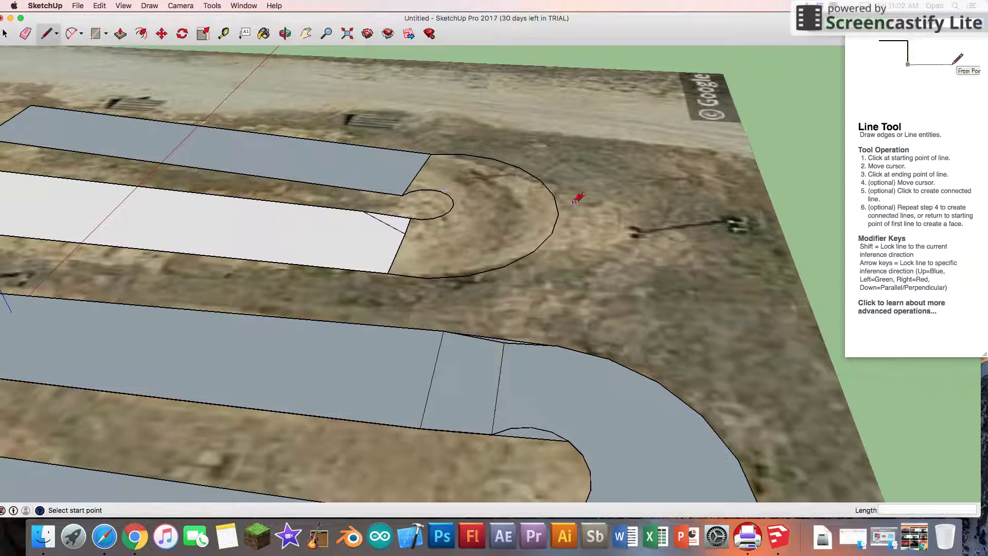
Step: Orbit to see the whole track and raise the far-right straight into a light slab
left_click(286, 35)
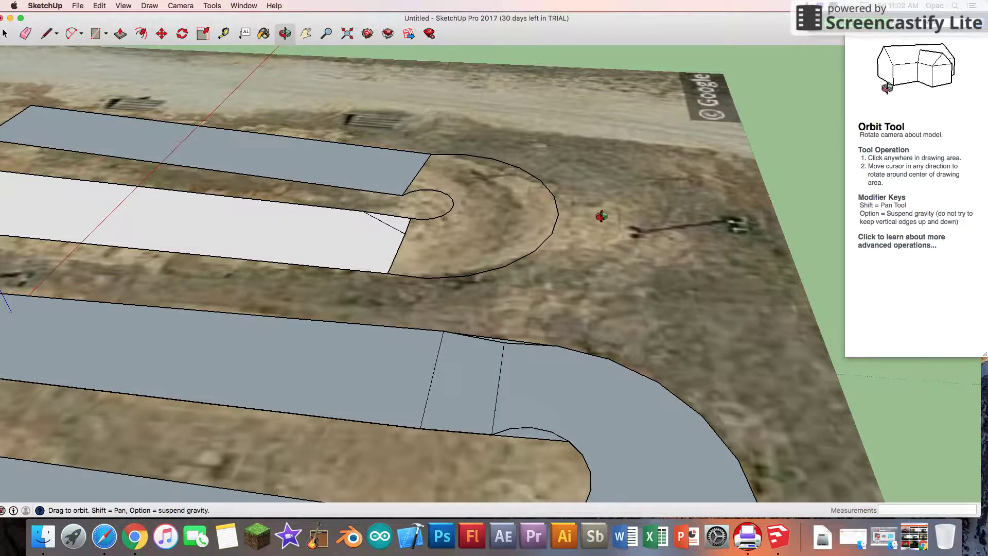
left_click_drag(598, 214, 587, 312)
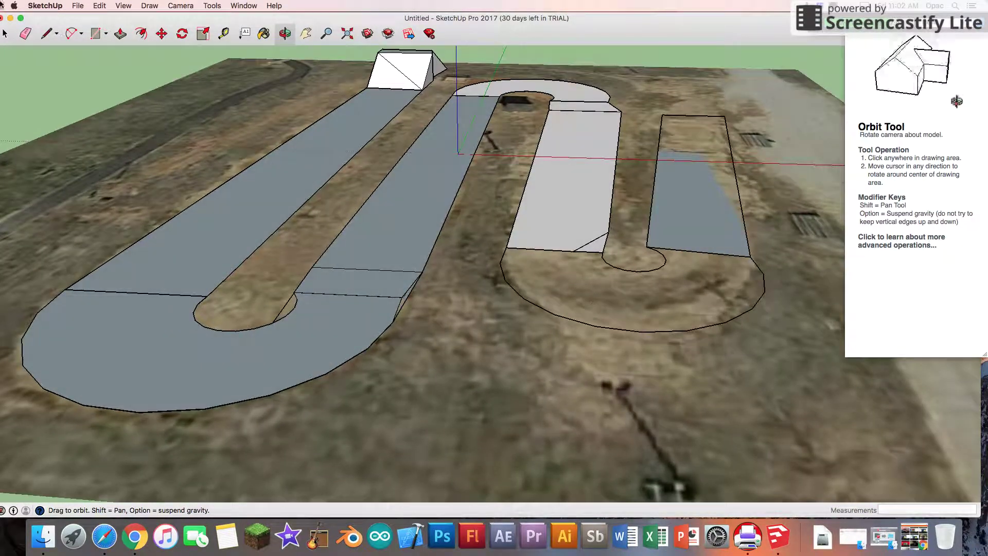
left_click(120, 34)
left_click(695, 207)
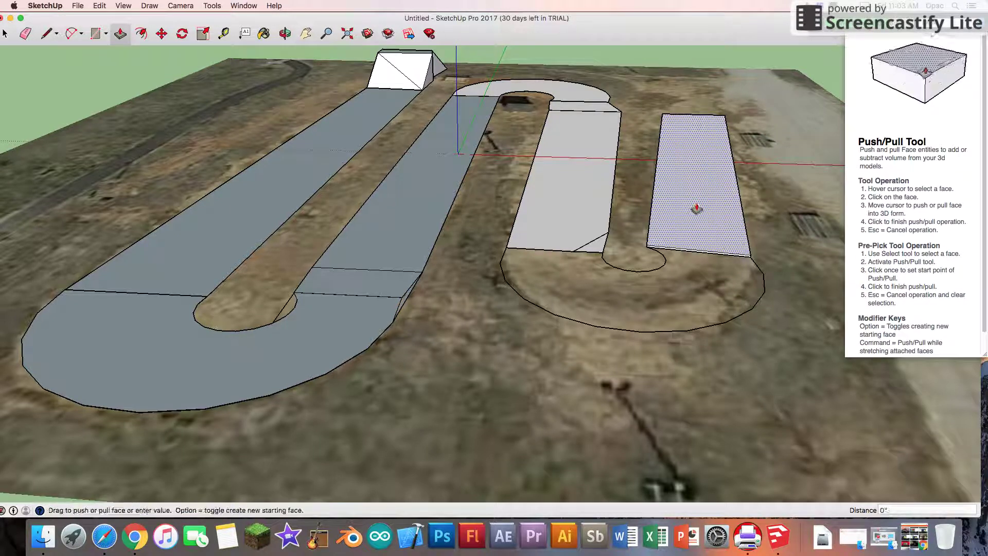
left_click(694, 207)
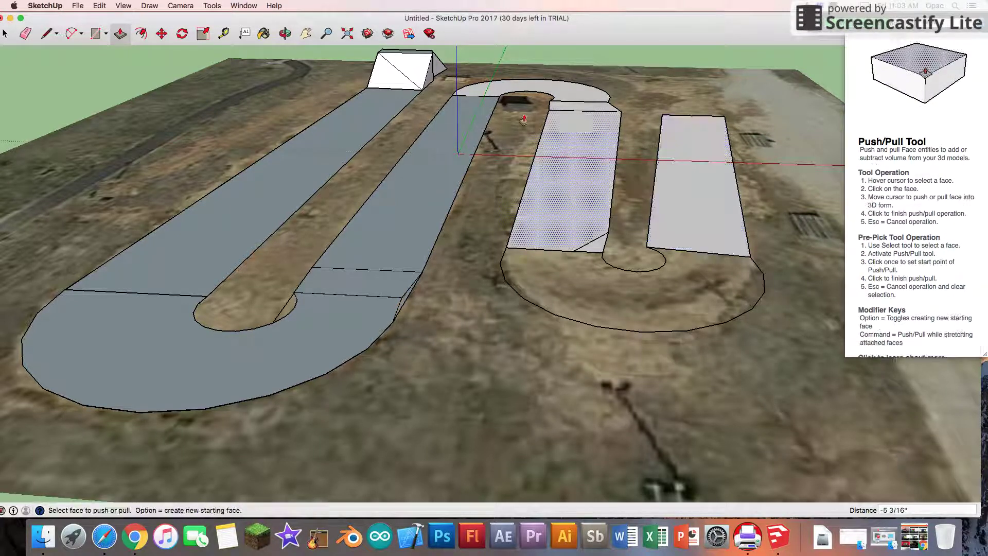
left_click(47, 34)
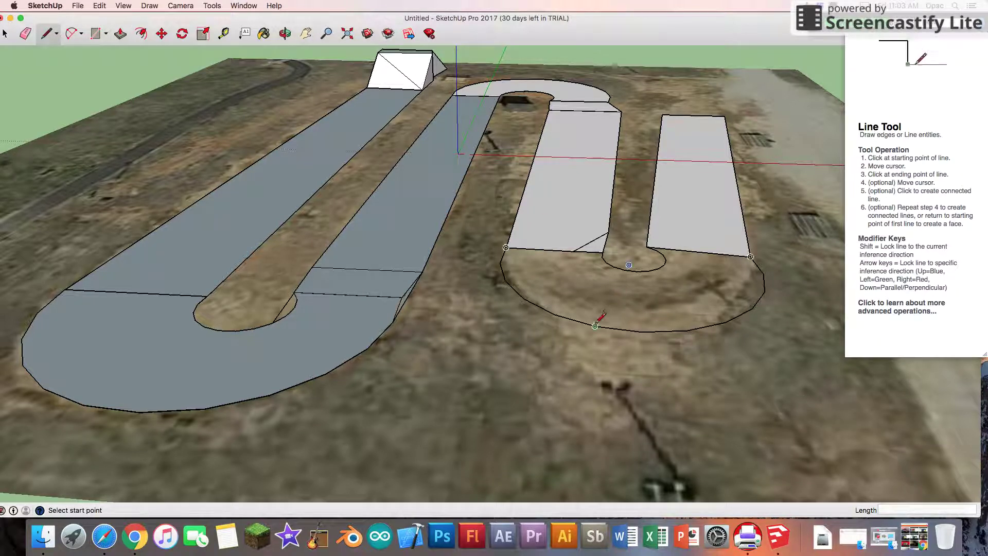
Step: Draw two thin vertical triangular fins on the lower berm's outer arc
left_click(595, 326)
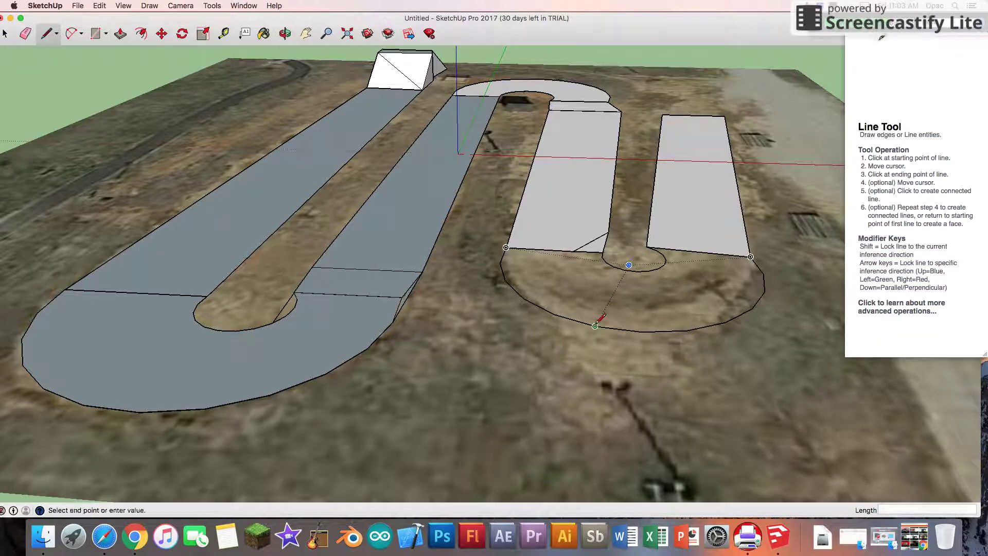
left_click(599, 274)
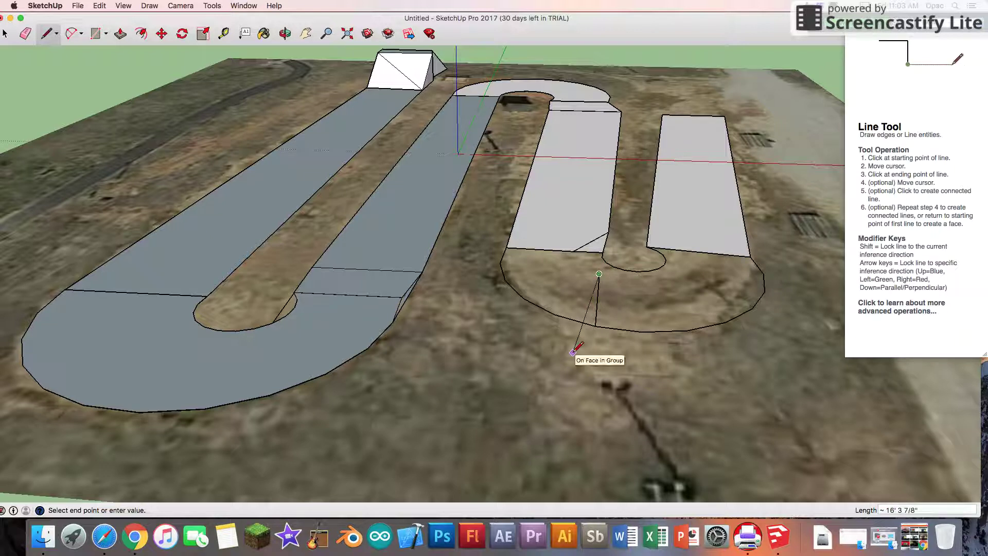
left_click(571, 355)
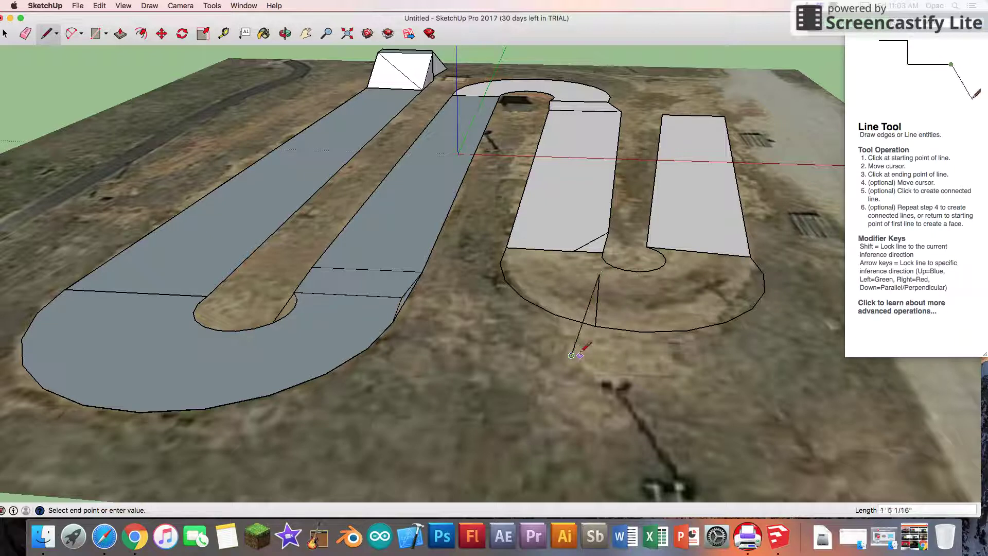
left_click(595, 326)
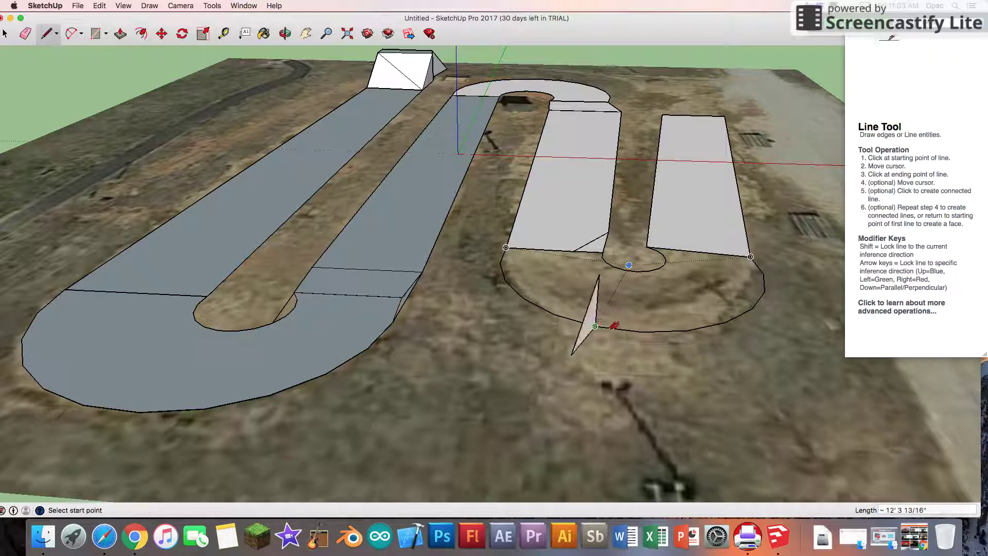
left_click(642, 332)
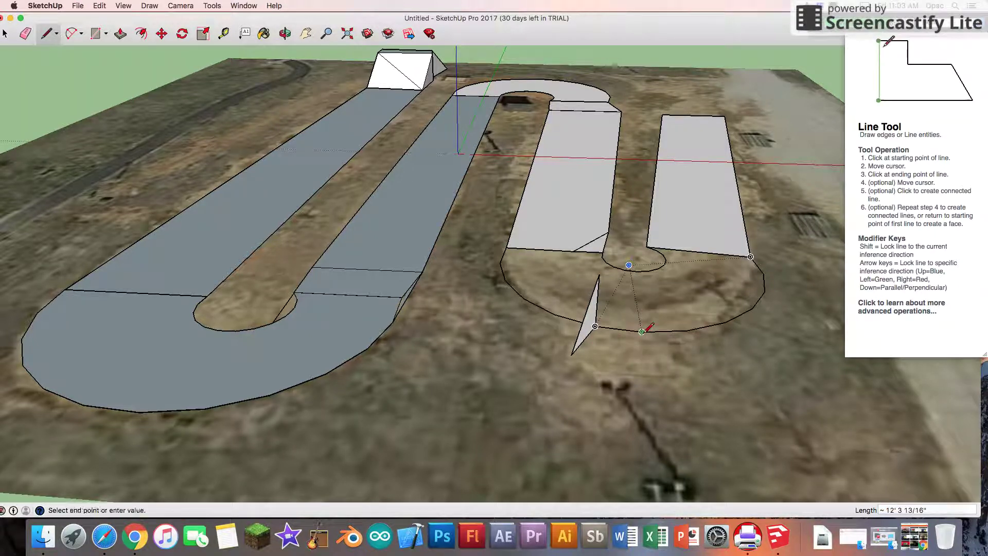
left_click(648, 279)
left_click(650, 366)
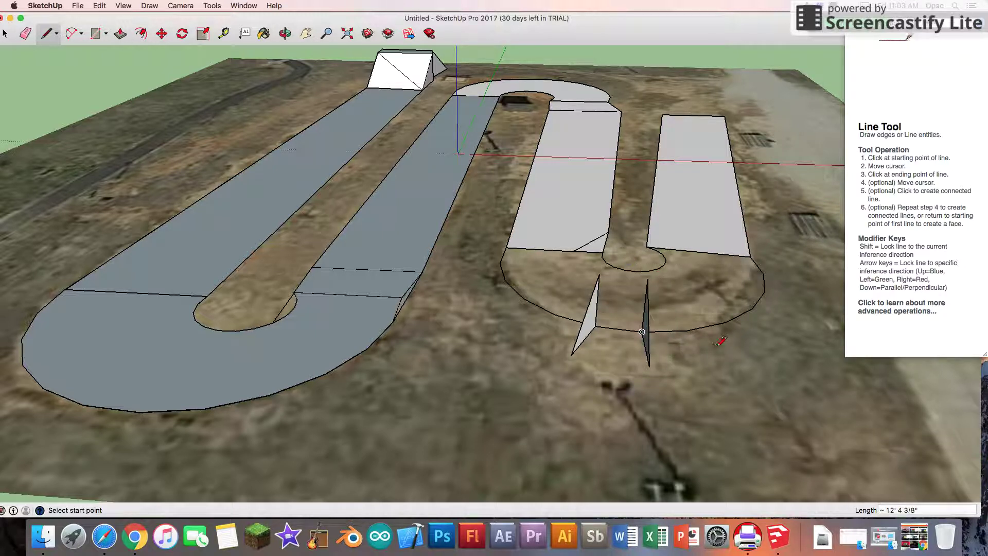
Step: Connect the fin tops, bases and a diagonal to fill the sloped inner facet
left_click(600, 273)
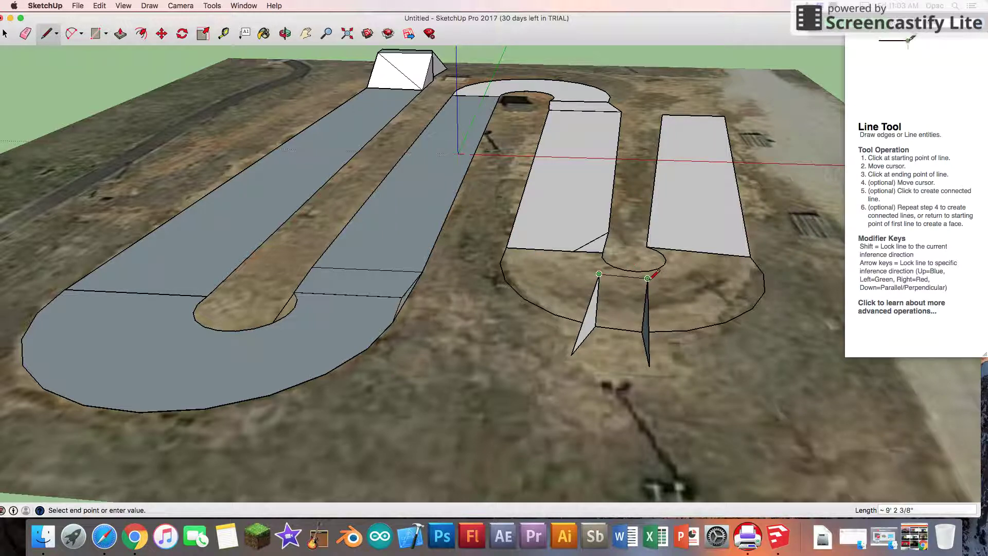
left_click(648, 278)
left_click(571, 356)
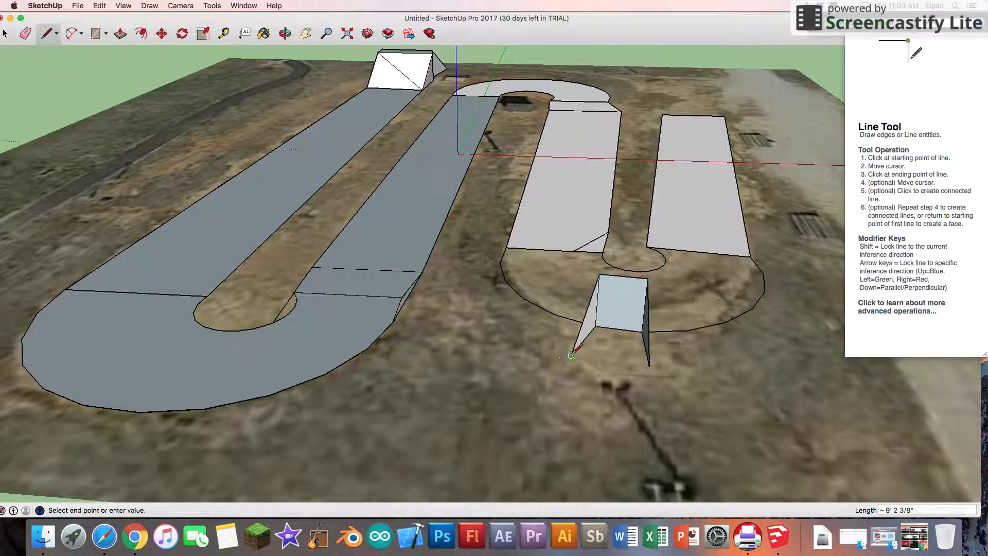
left_click(650, 367)
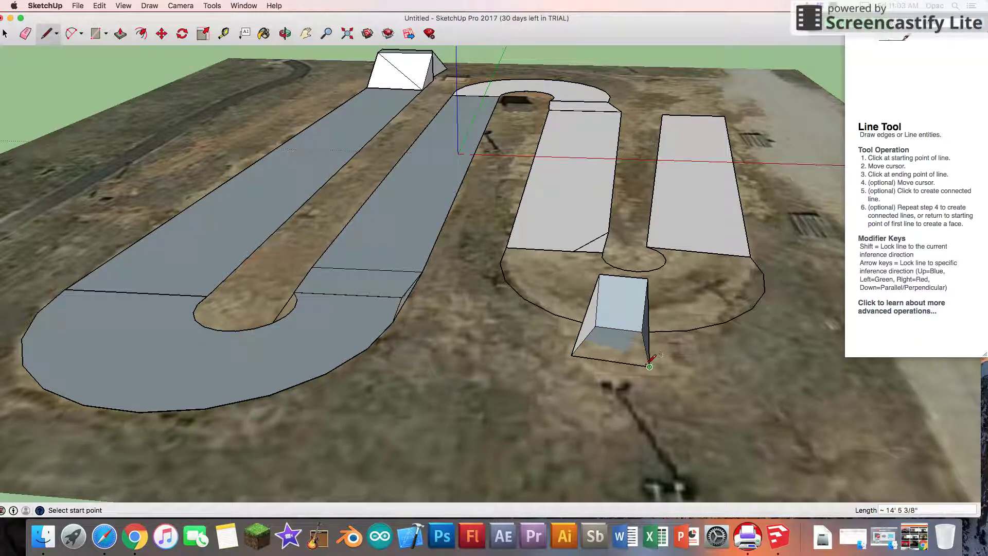
left_click(649, 367)
left_click(599, 275)
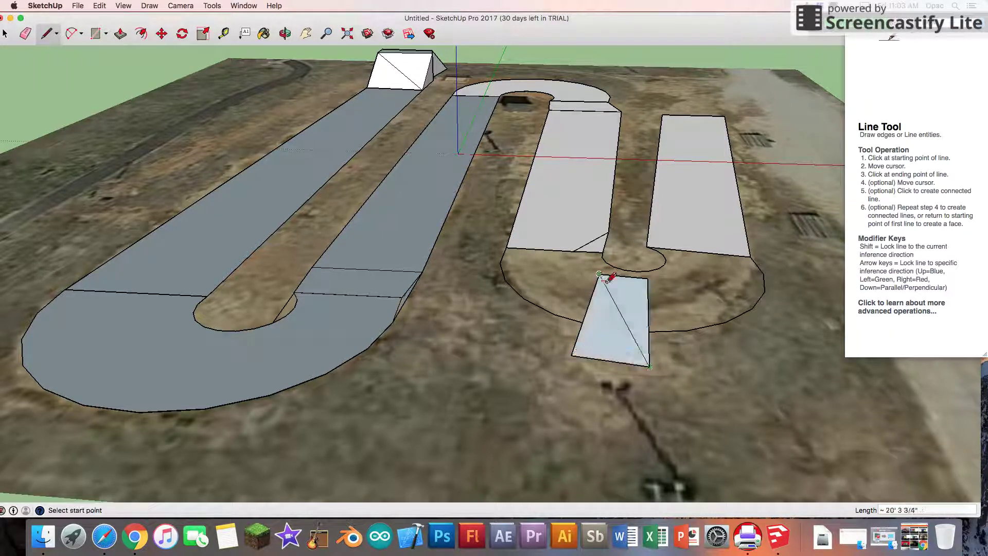
Step: Draw three small triangular fins along the berm curve, left of the sloped facet
left_click(554, 314)
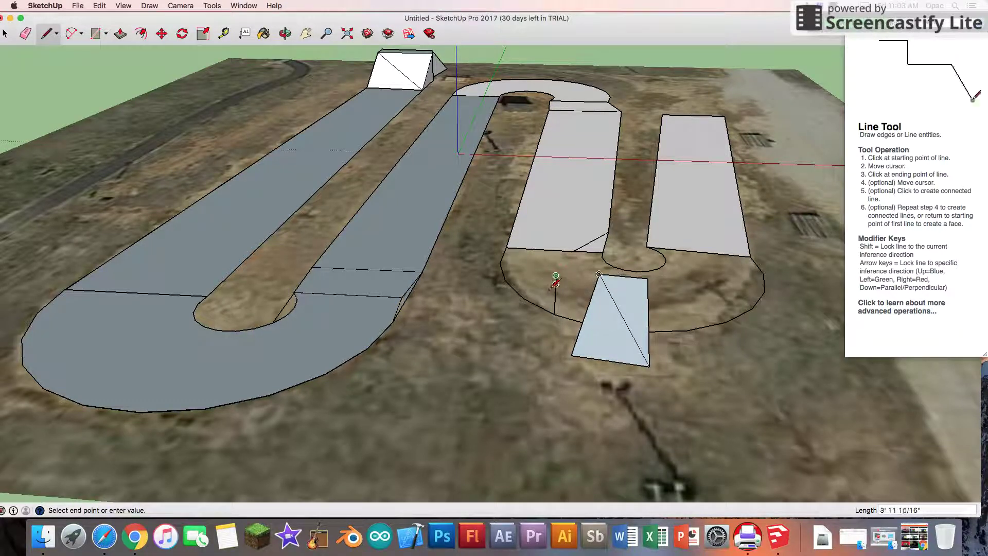
left_click(556, 276)
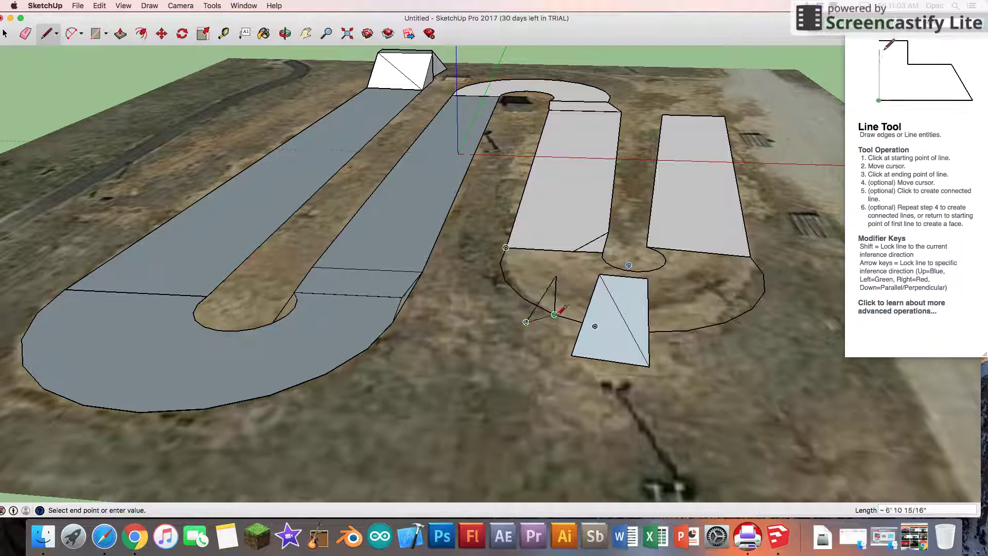
left_click(528, 322)
left_click(514, 289)
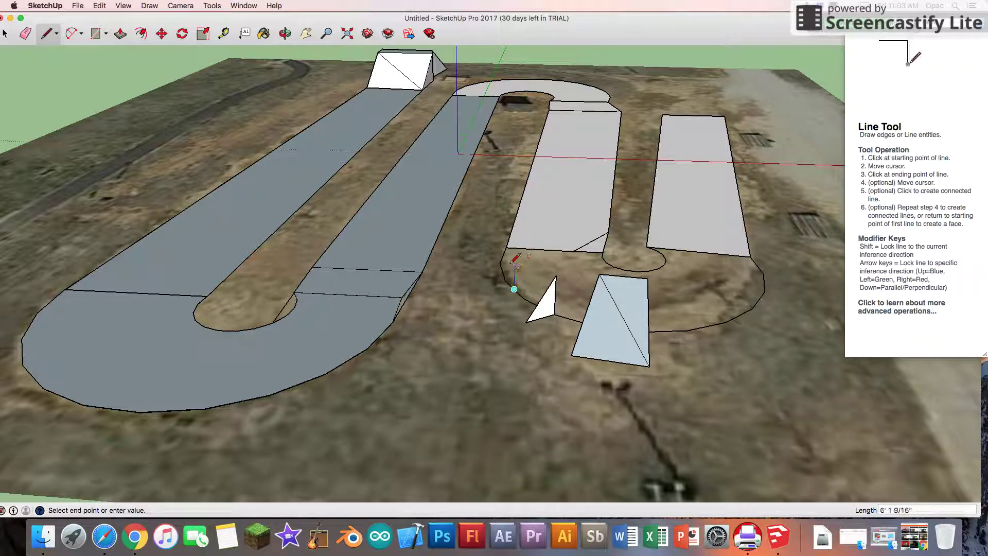
left_click(514, 263)
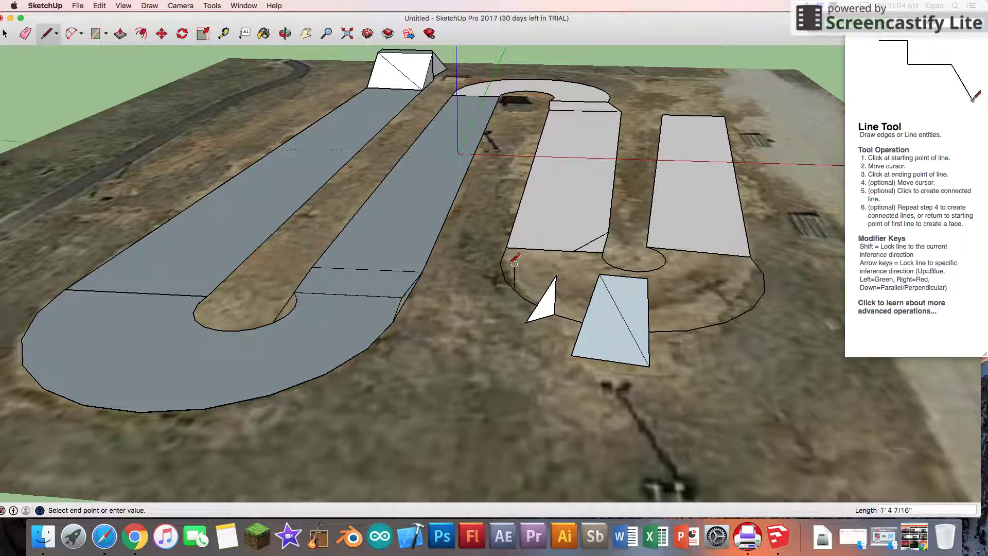
left_click(493, 289)
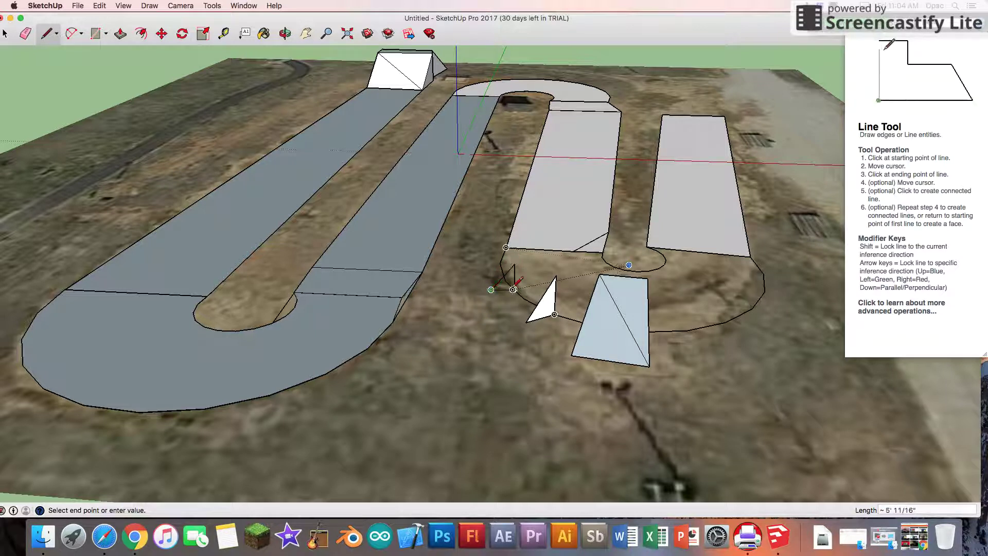
left_click(514, 289)
left_click(506, 248)
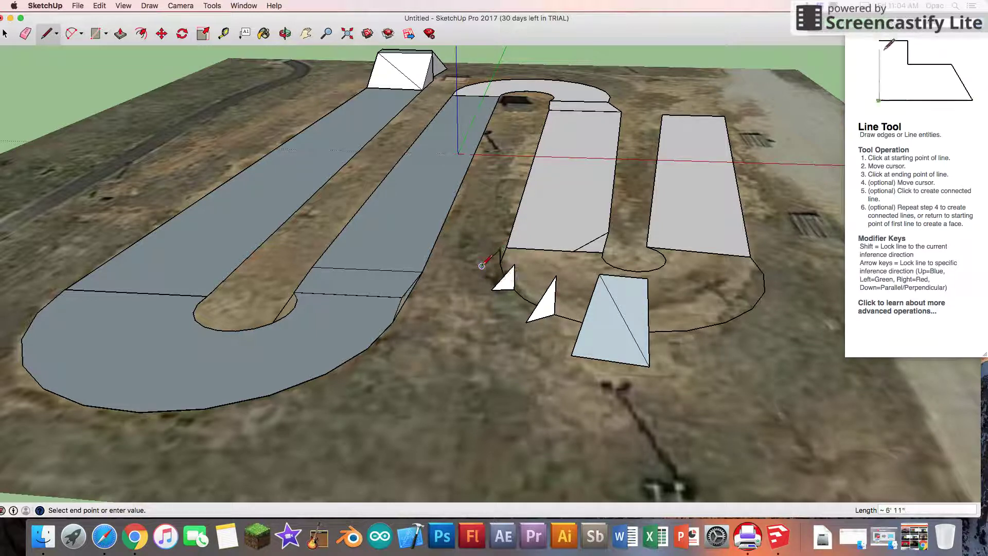
left_click(482, 265)
left_click(500, 265)
left_click(502, 249)
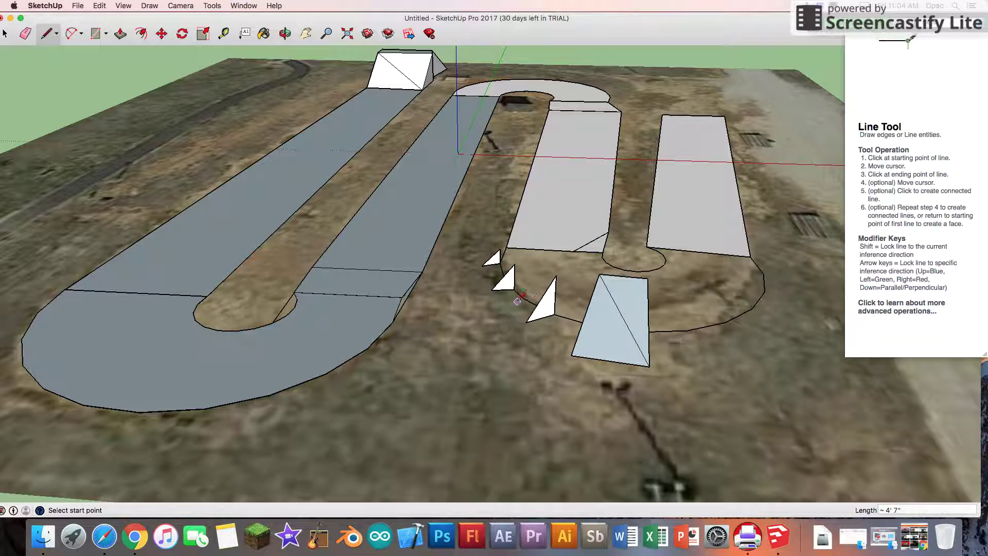
Step: Draw two dark triangular fins on the curve right of the facet, each with a vertical and slanted edge
left_click(688, 330)
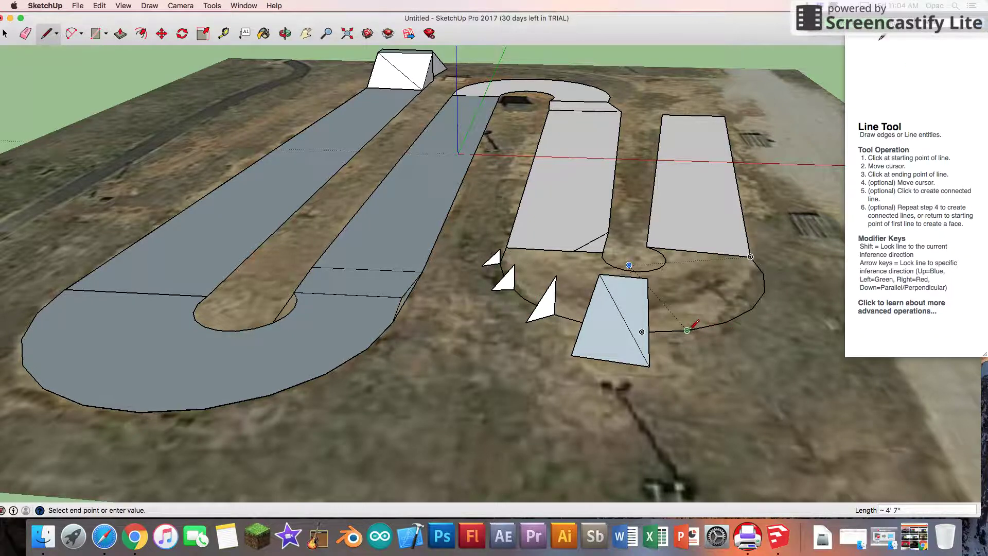
left_click(692, 295)
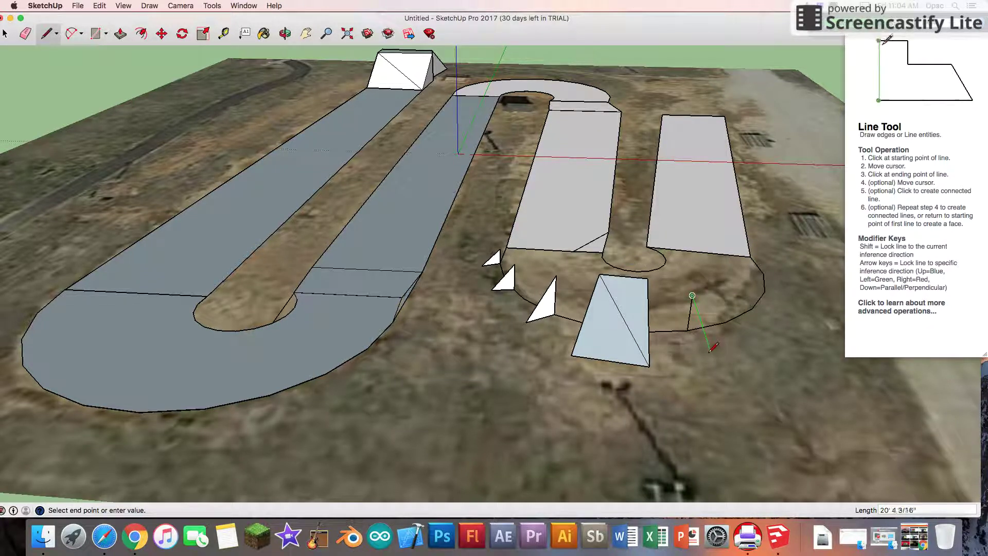
left_click(712, 353)
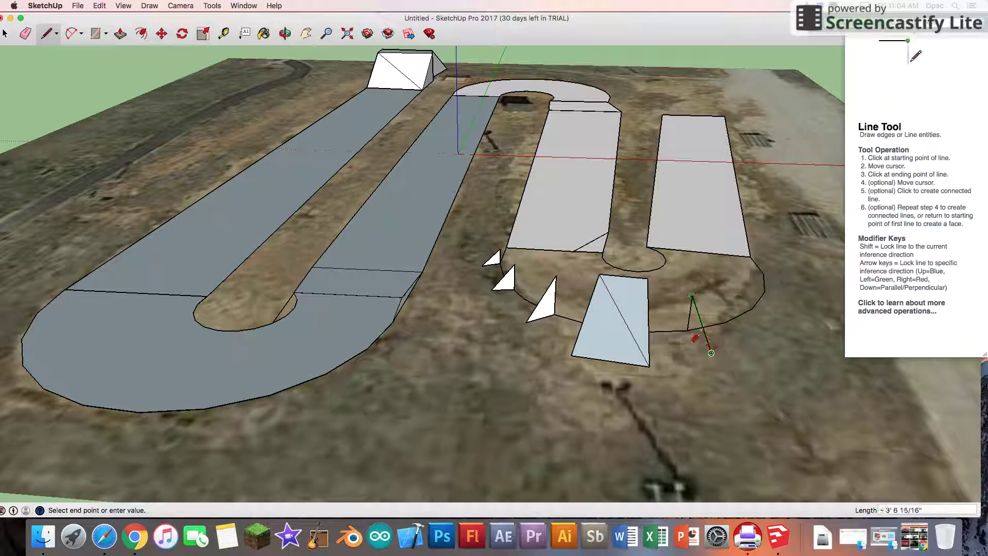
left_click(687, 330)
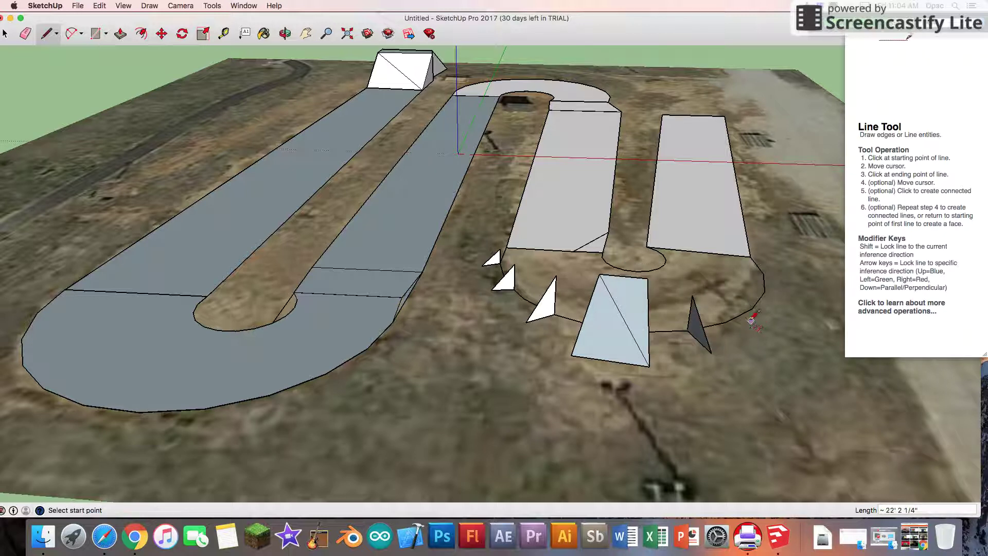
left_click(726, 322)
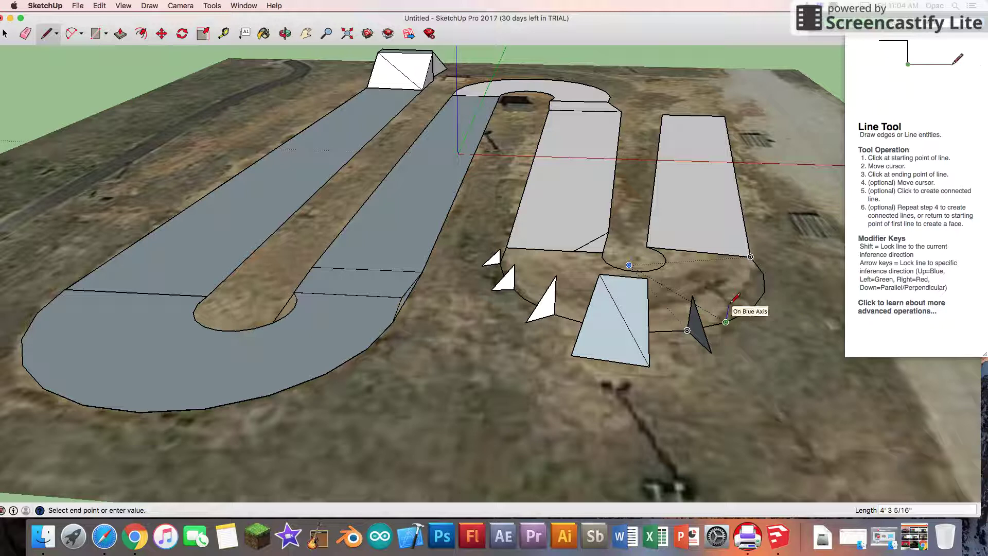
left_click(729, 306)
left_click(761, 346)
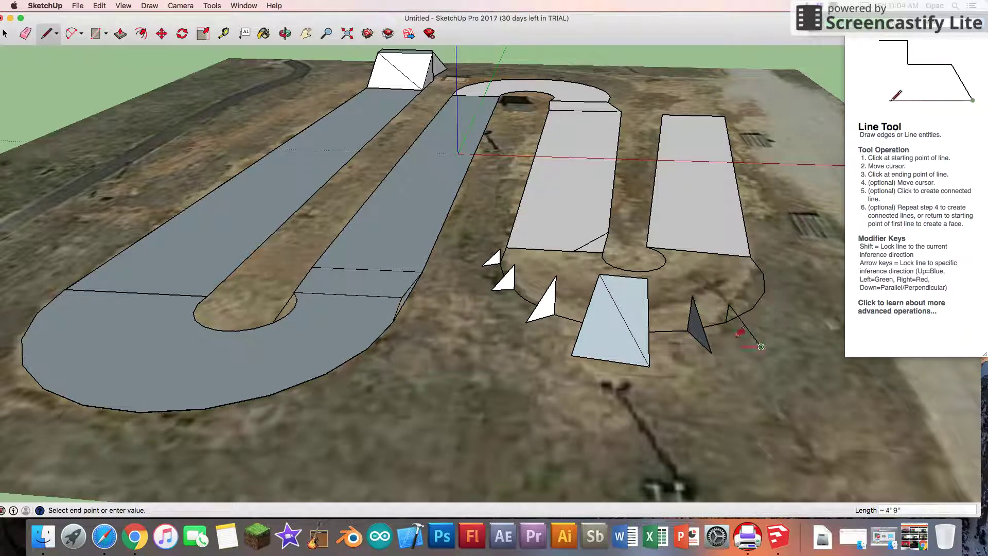
left_click(726, 322)
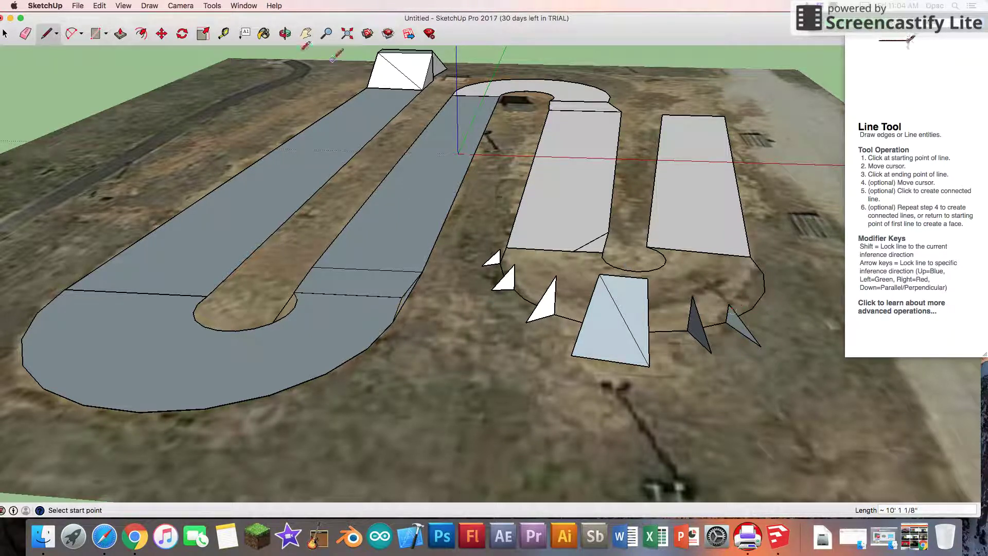
Step: Erase the slanted, vertical and leftover edges of both dark fins beside the wedge jump
left_click(25, 33)
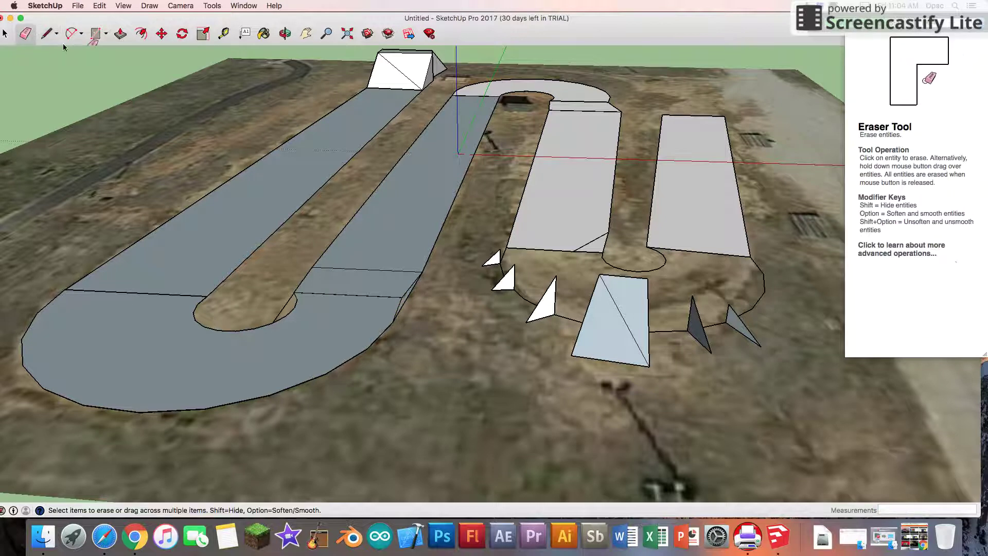
left_click(697, 306)
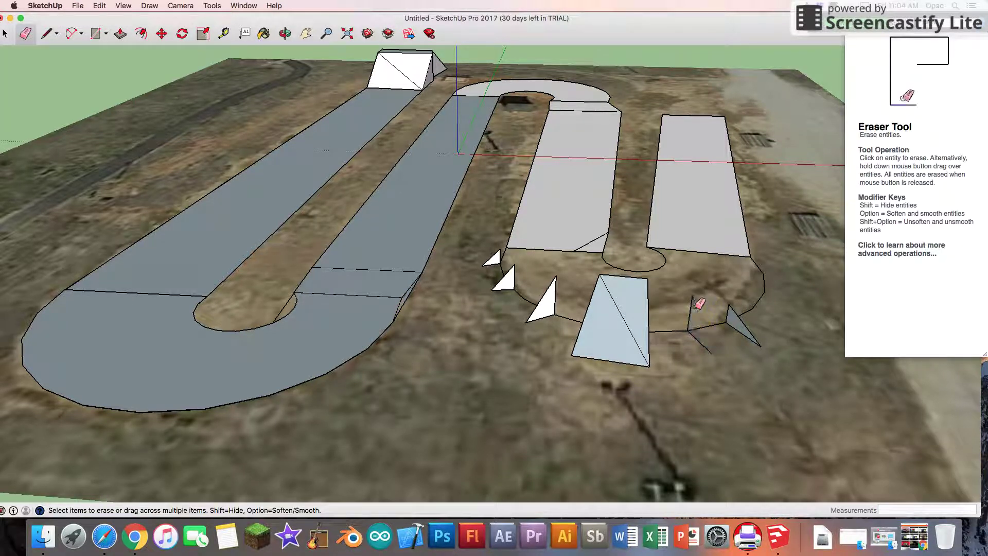
left_click(691, 309)
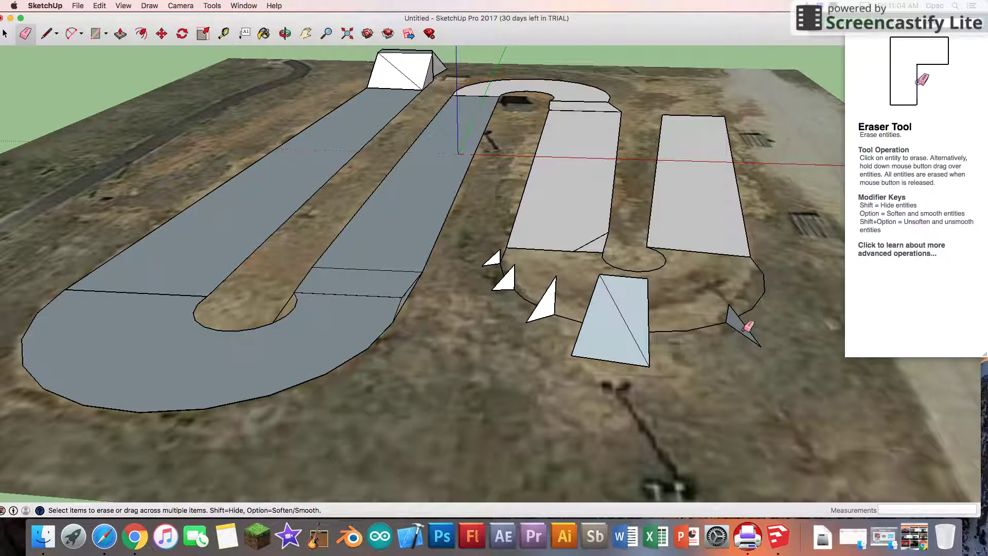
left_click(747, 326)
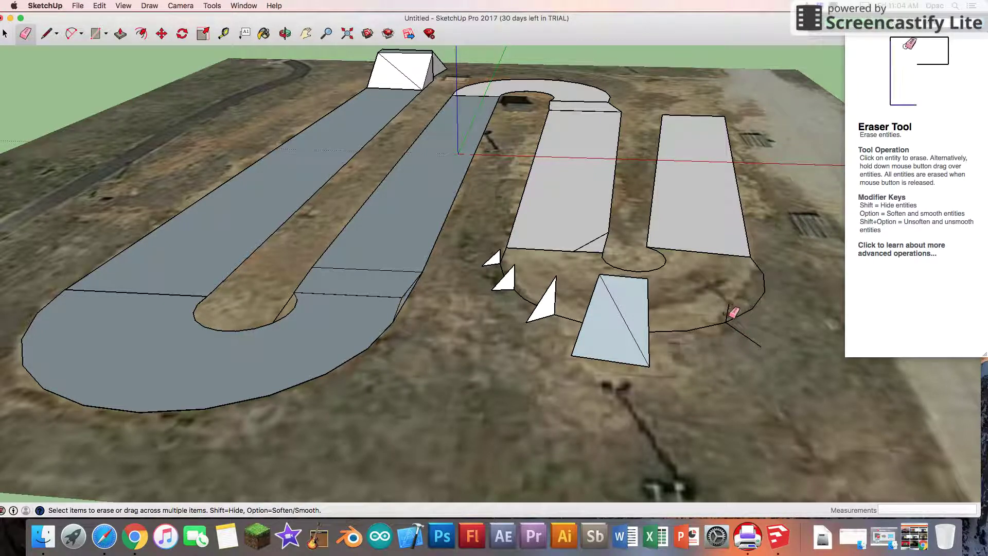
left_click(750, 335)
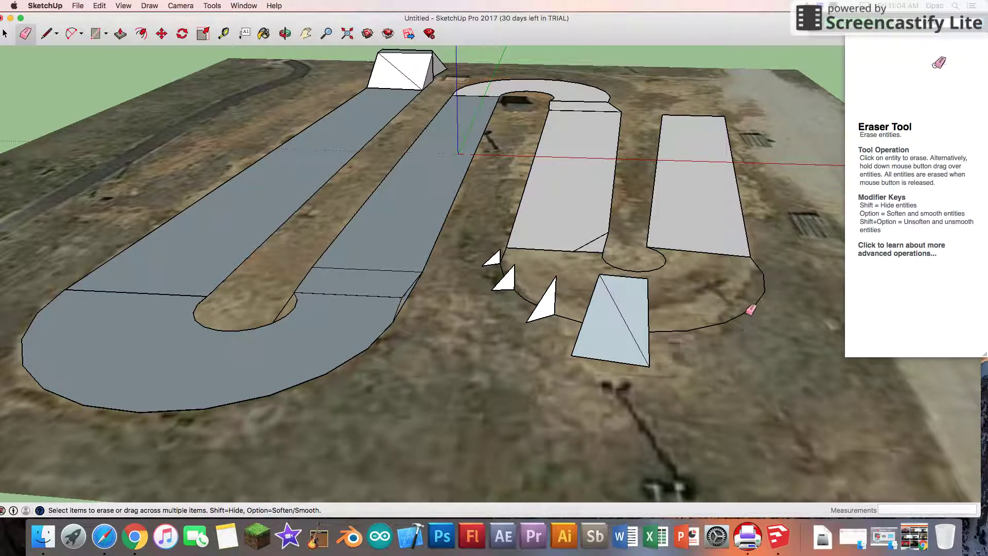
left_click(47, 34)
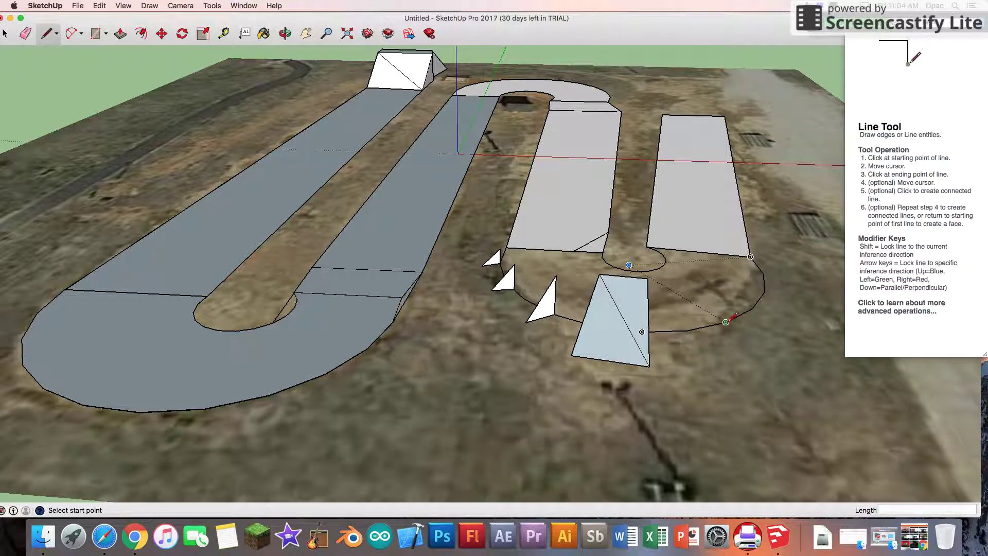
Step: Redraw both dark fins from the berm curve, each a vertical edge up and slanted edge to the ground
left_click(726, 322)
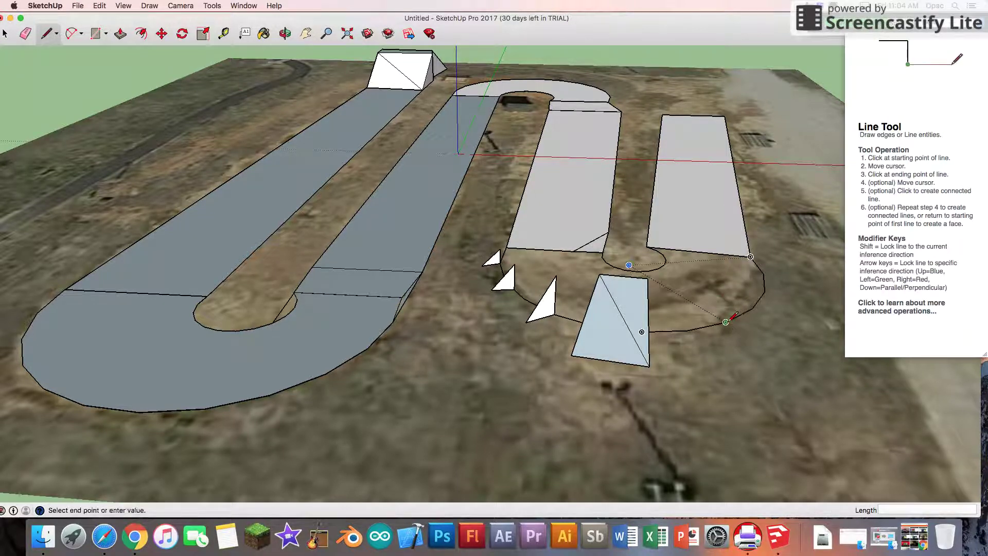
left_click(732, 285)
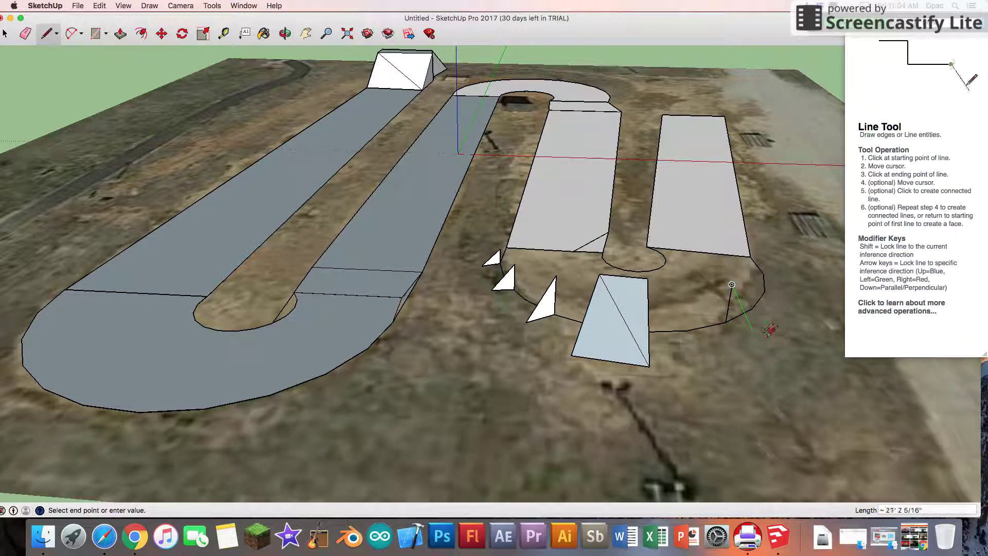
left_click(760, 346)
left_click(725, 321)
left_click(687, 330)
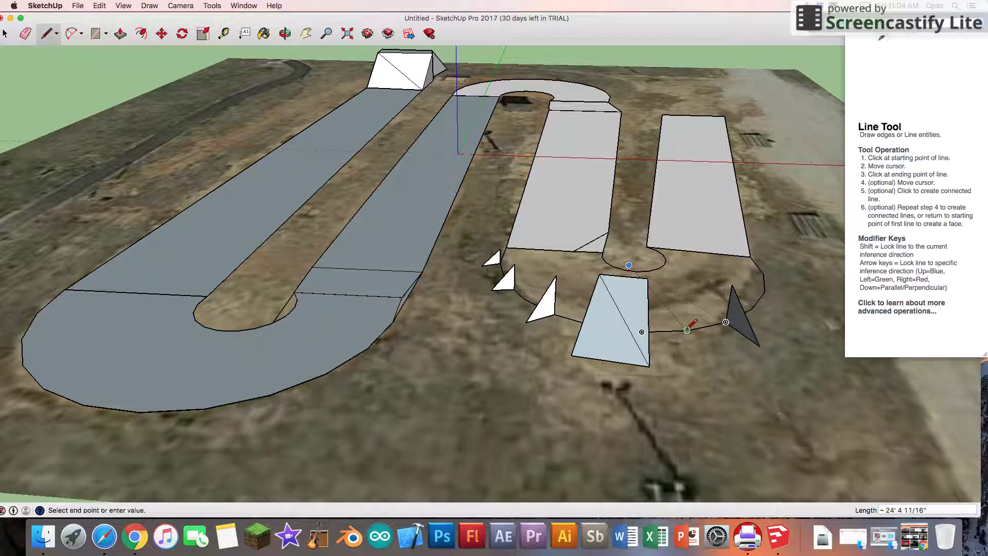
left_click(694, 285)
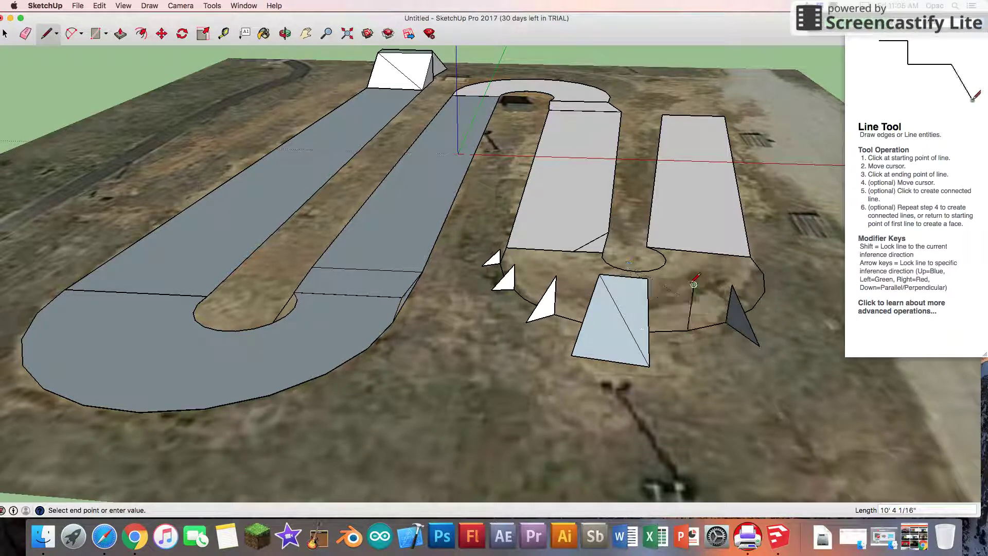
left_click(721, 363)
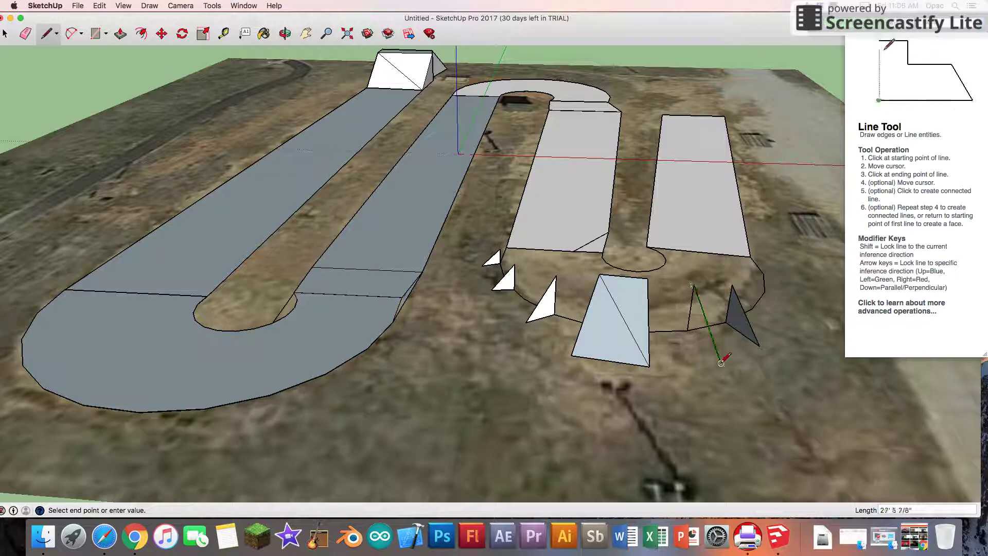
left_click(687, 330)
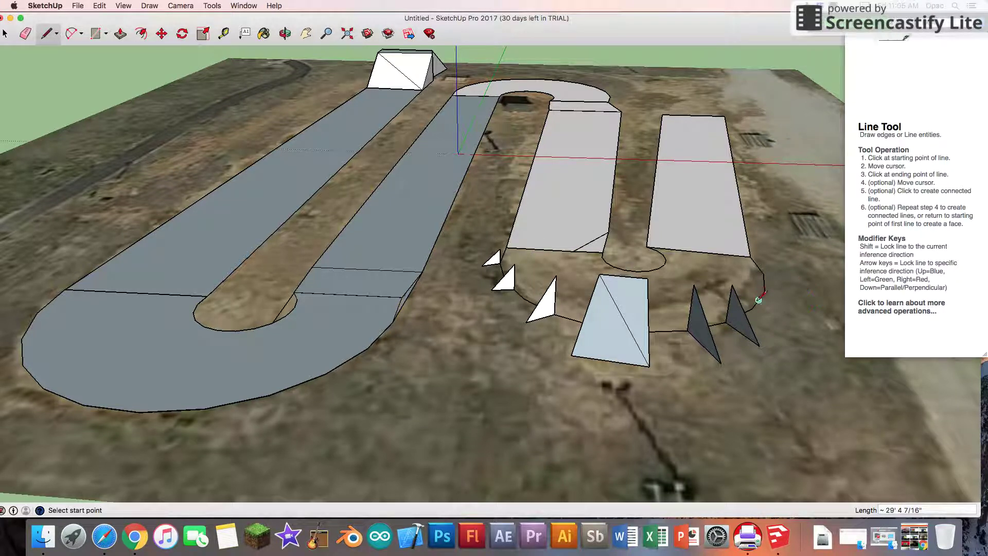
Step: Draw two small closed triangles at the berm's far-right end beside the straight section
left_click(765, 292)
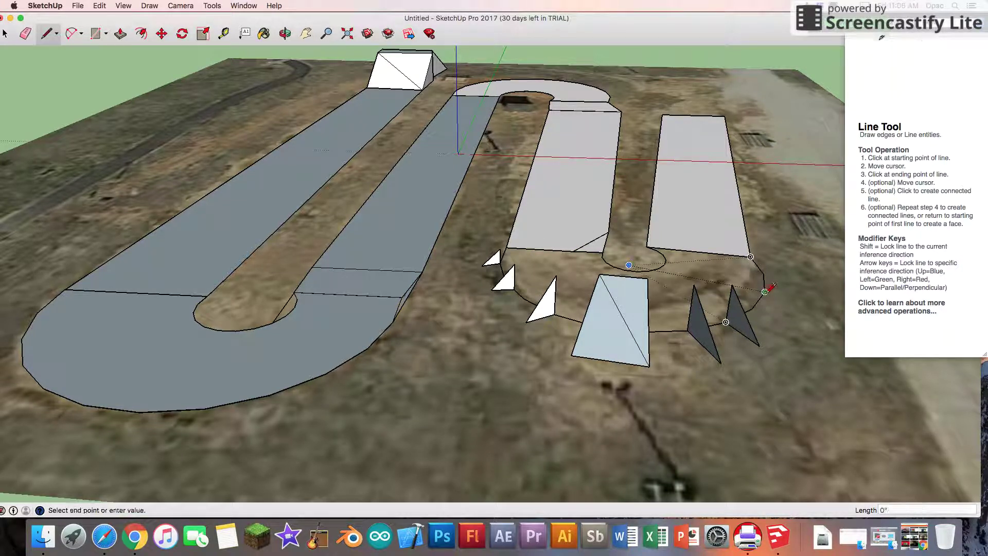
left_click(770, 264)
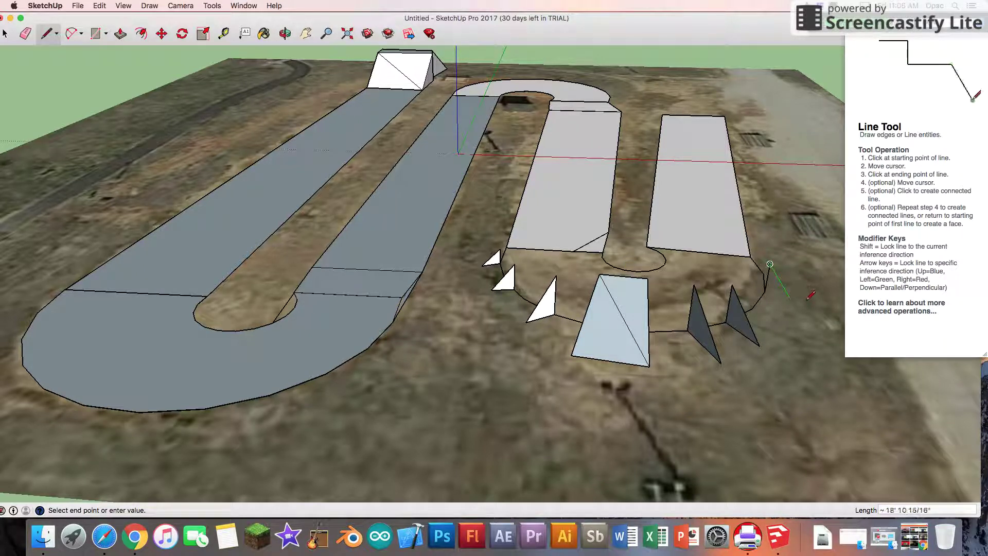
left_click(790, 292)
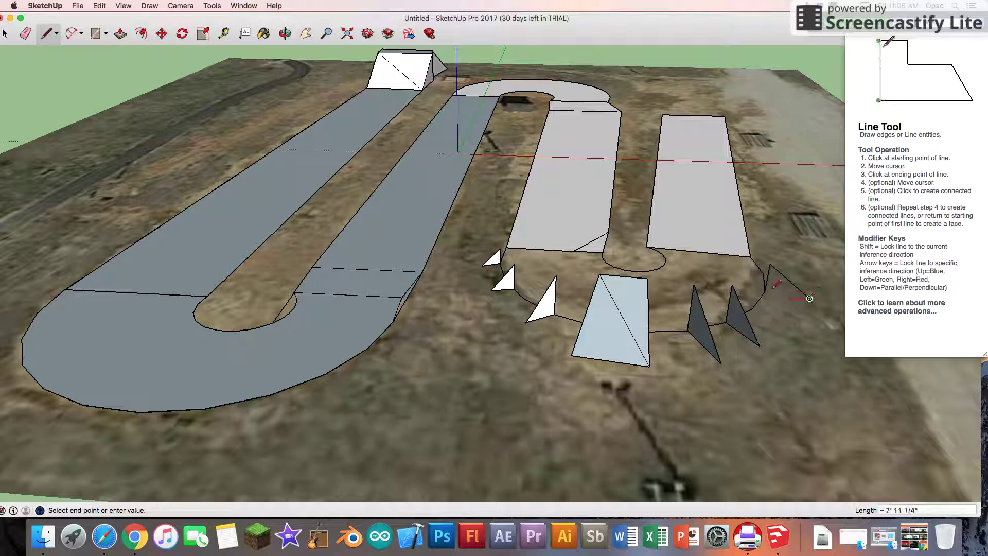
left_click(765, 292)
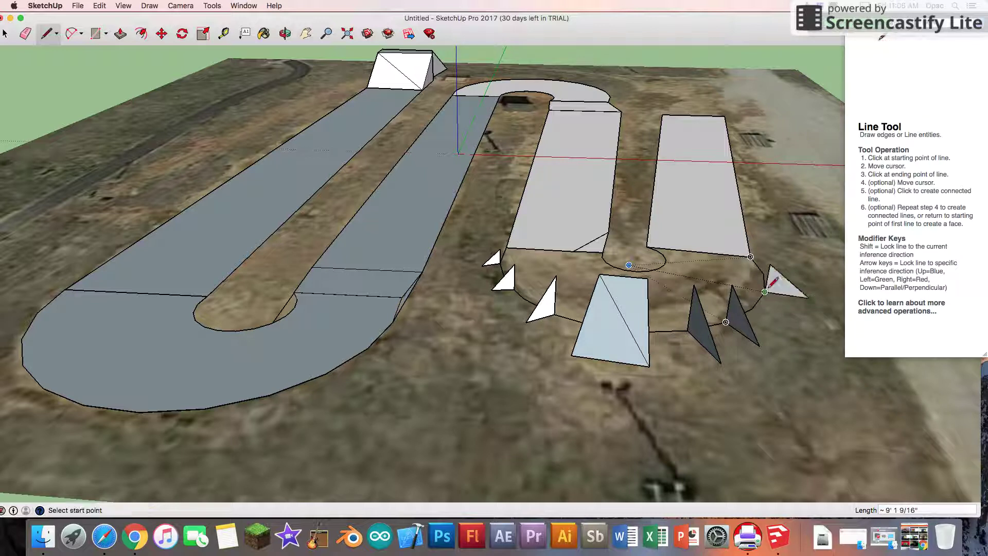
left_click(756, 265)
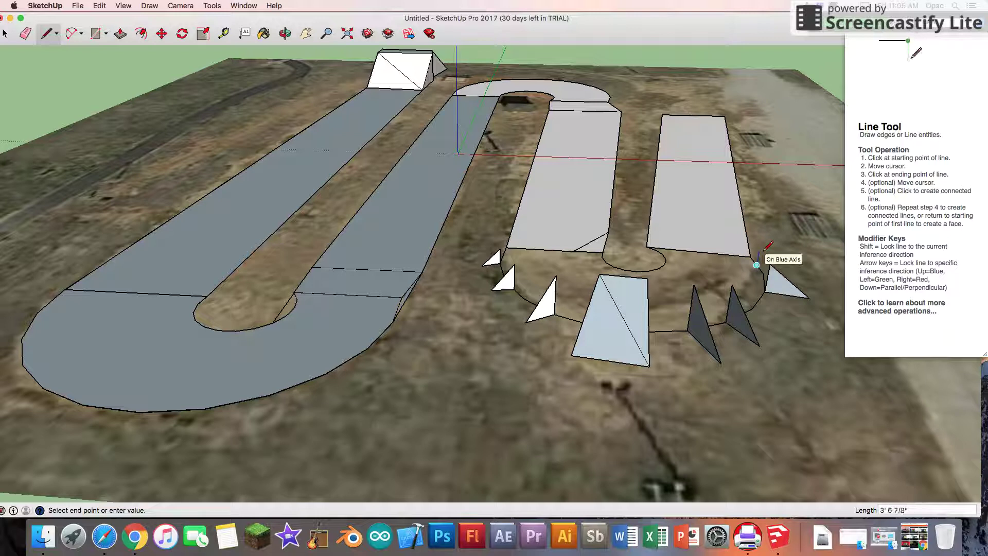
left_click(783, 261)
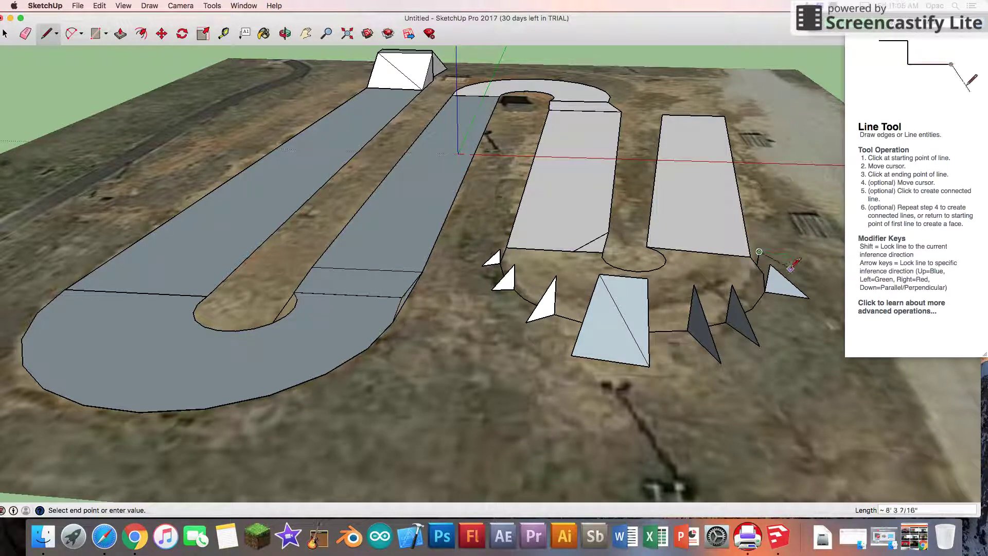
left_click(758, 265)
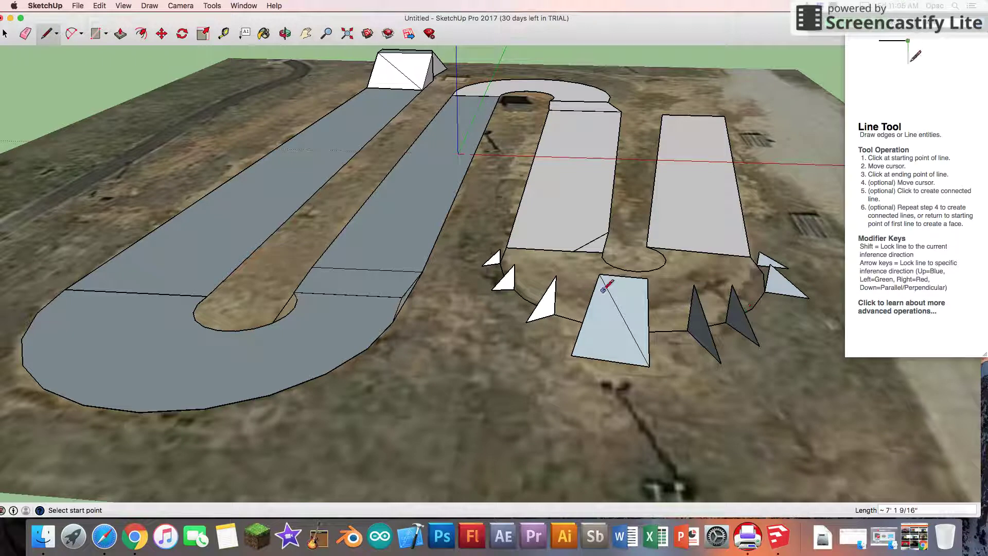
Step: Link the tall slope face to the white and small triangles, closing faces up to the pyramid apex
left_click(572, 356)
left_click(531, 322)
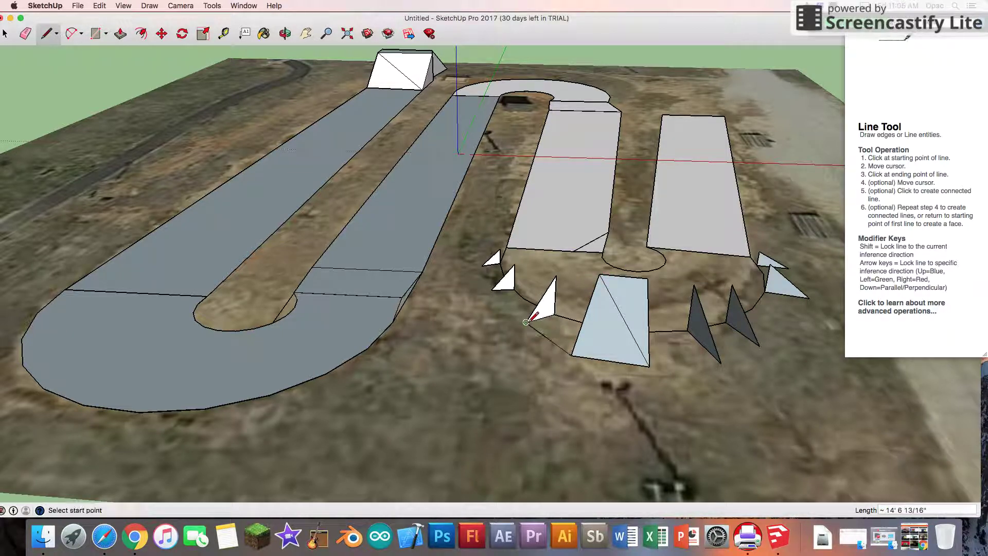
left_click(526, 322)
left_click(494, 288)
left_click(492, 289)
left_click(482, 266)
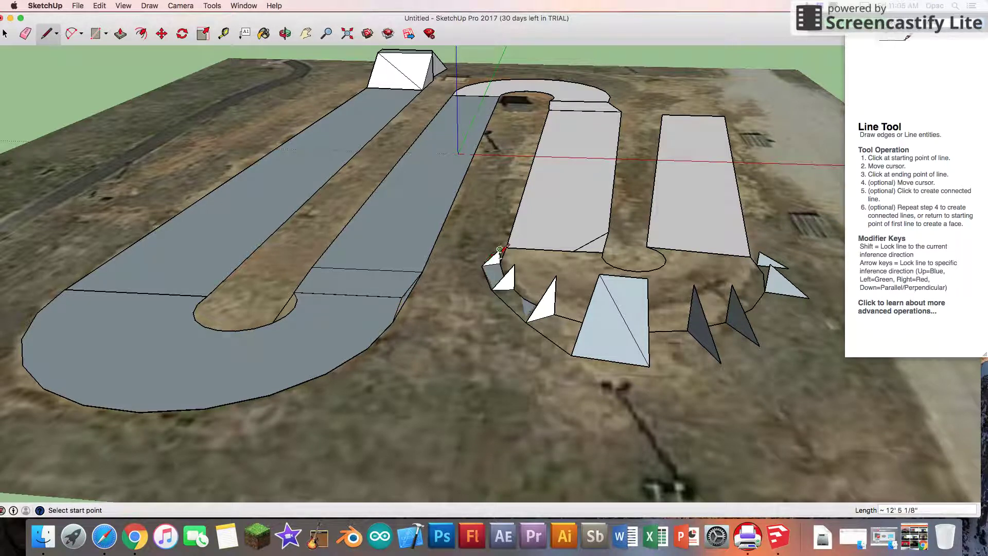
left_click(500, 250)
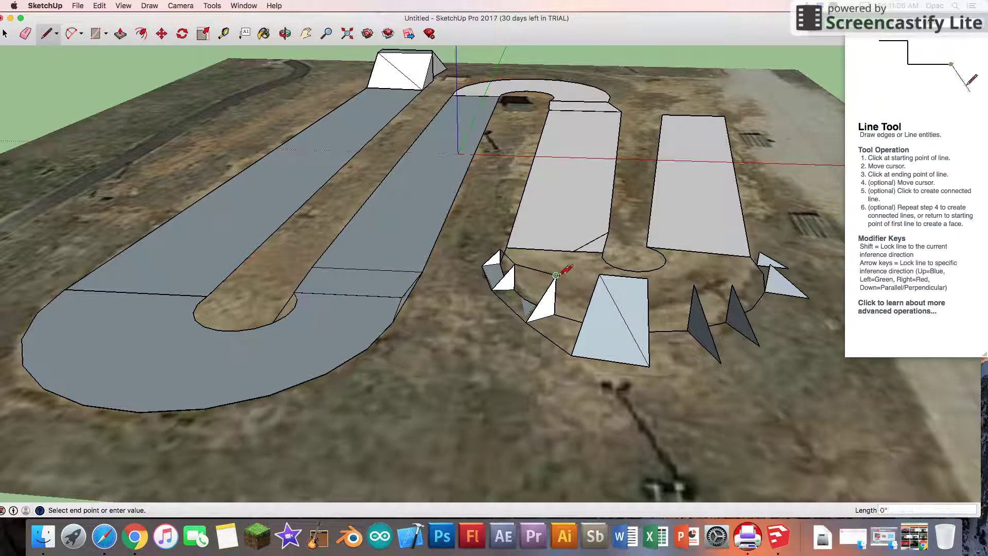
left_click(599, 274)
Step: Join the pyramid corner and spike apexes, with edges down to the spike tips at the right end
left_click(648, 278)
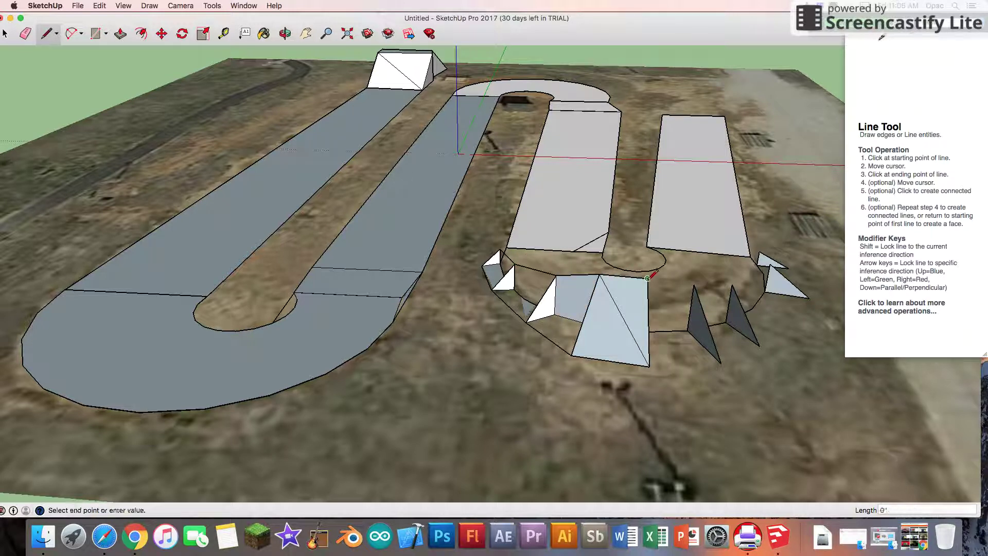
left_click(694, 284)
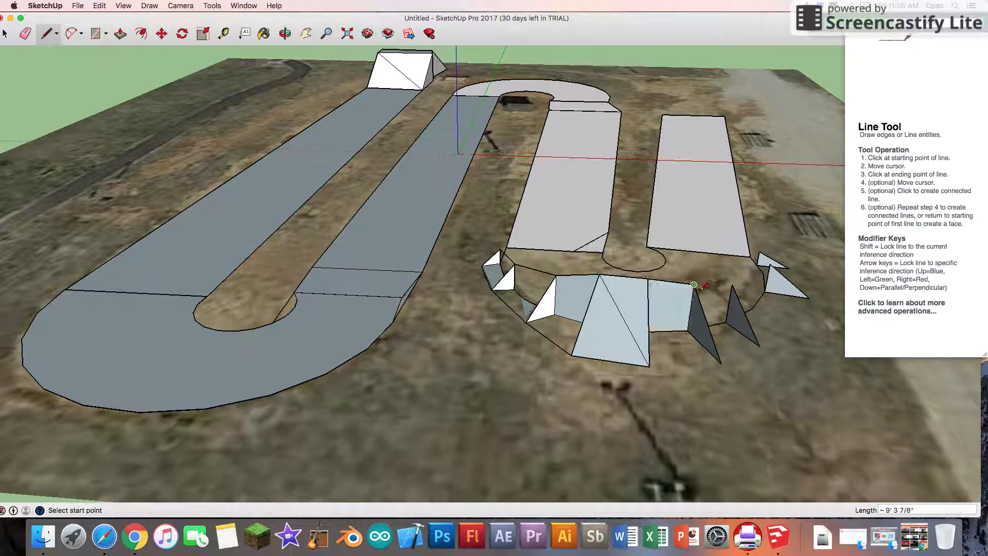
left_click(693, 284)
left_click(733, 286)
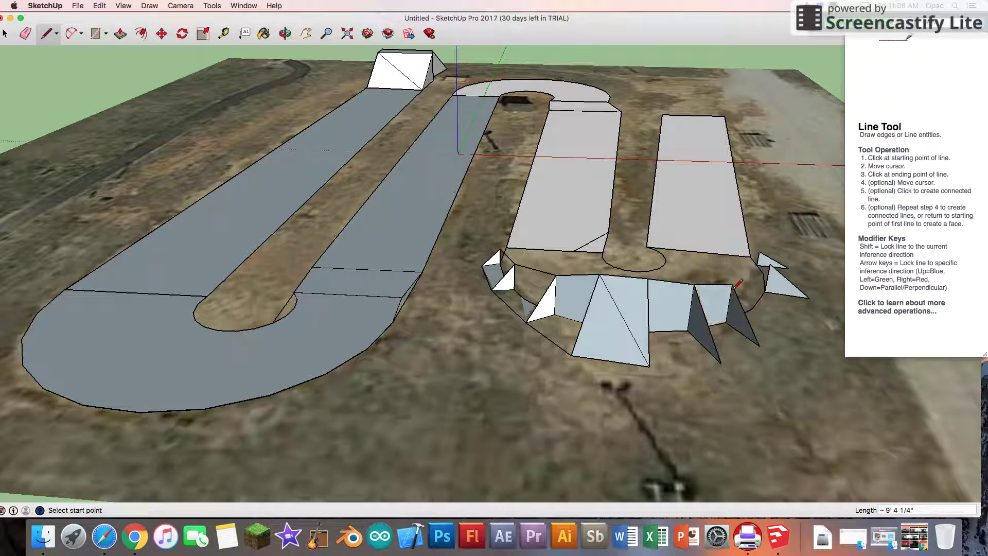
left_click(732, 284)
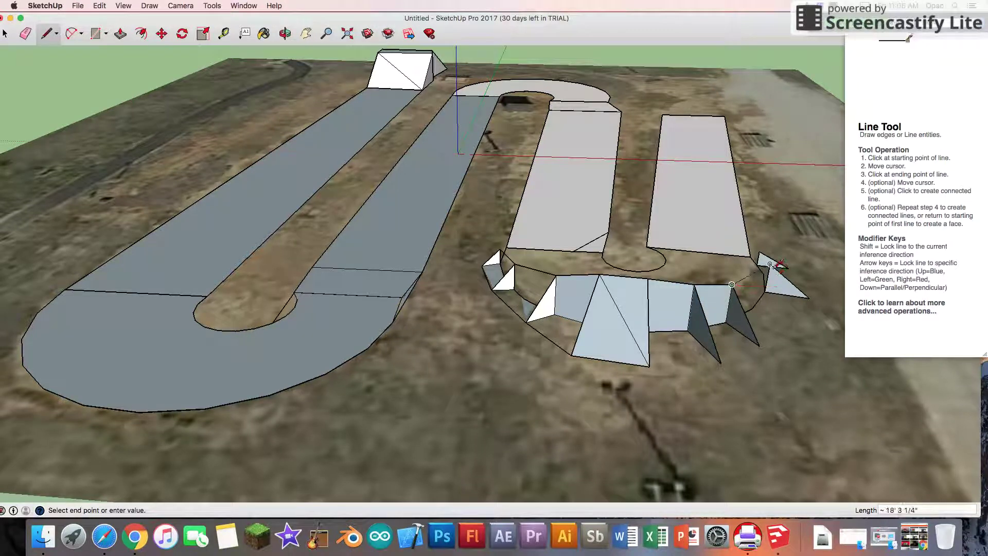
left_click(760, 344)
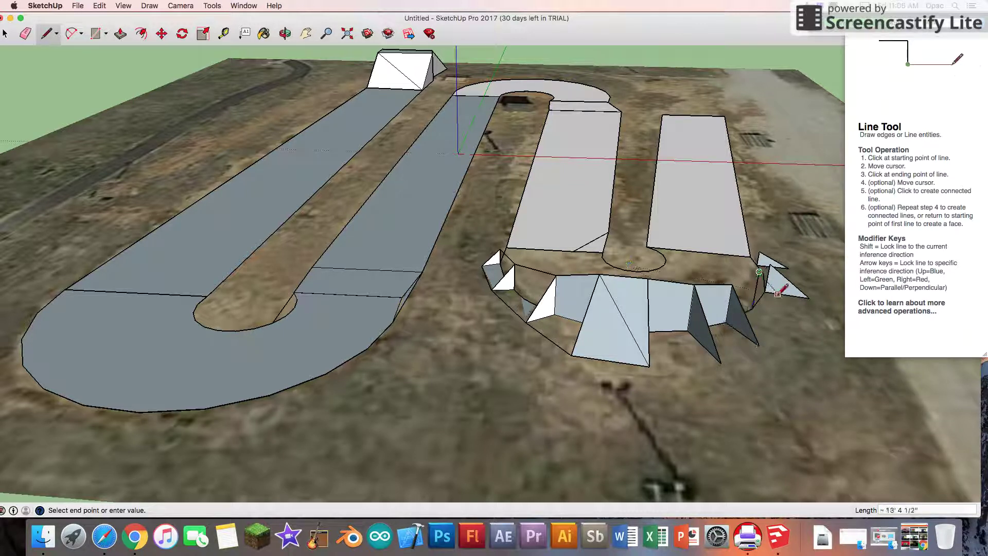
left_click(798, 314)
left_click(753, 308)
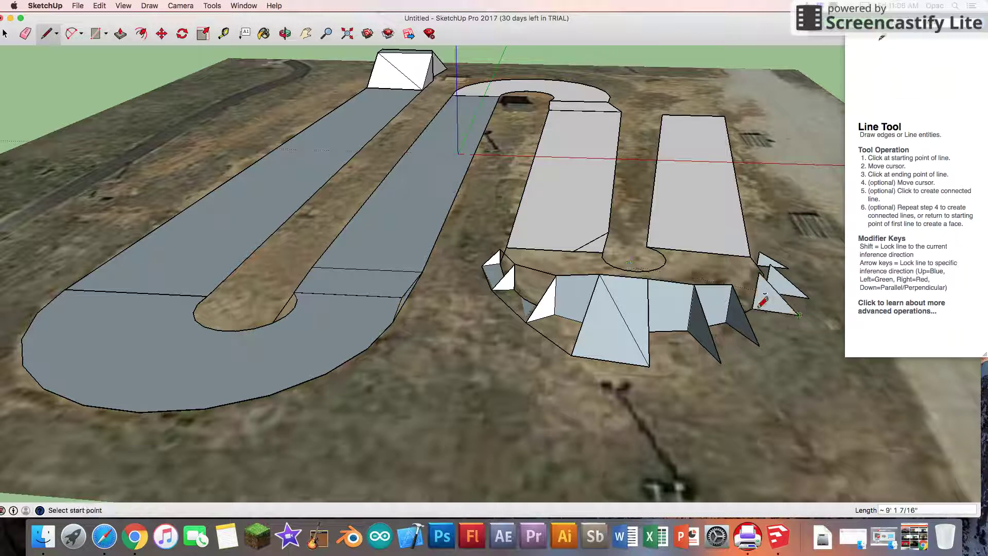
left_click(732, 284)
left_click(760, 271)
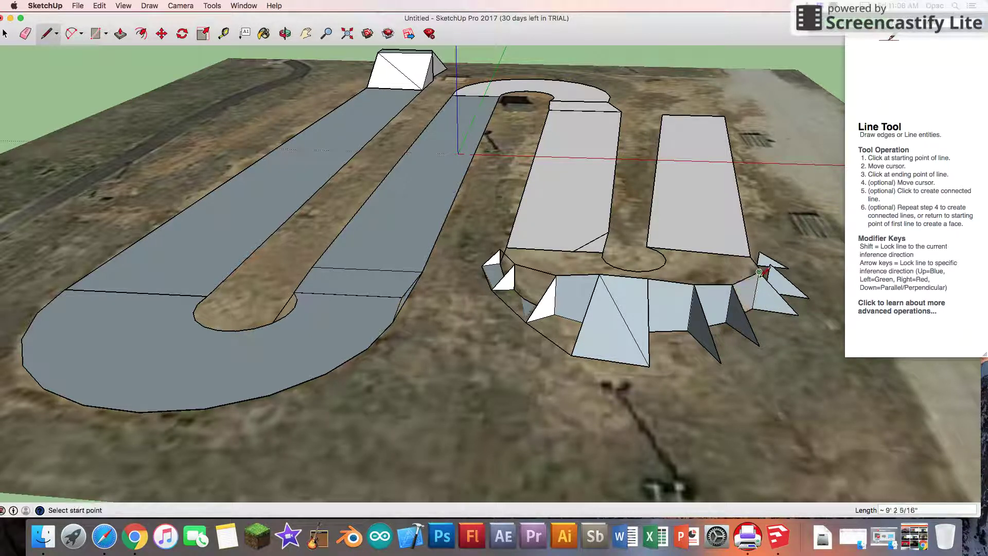
left_click(760, 271)
left_click(772, 264)
Step: Close the remaining faces along the berm's outer edge and bottom back to the lower-left corner
left_click(770, 264)
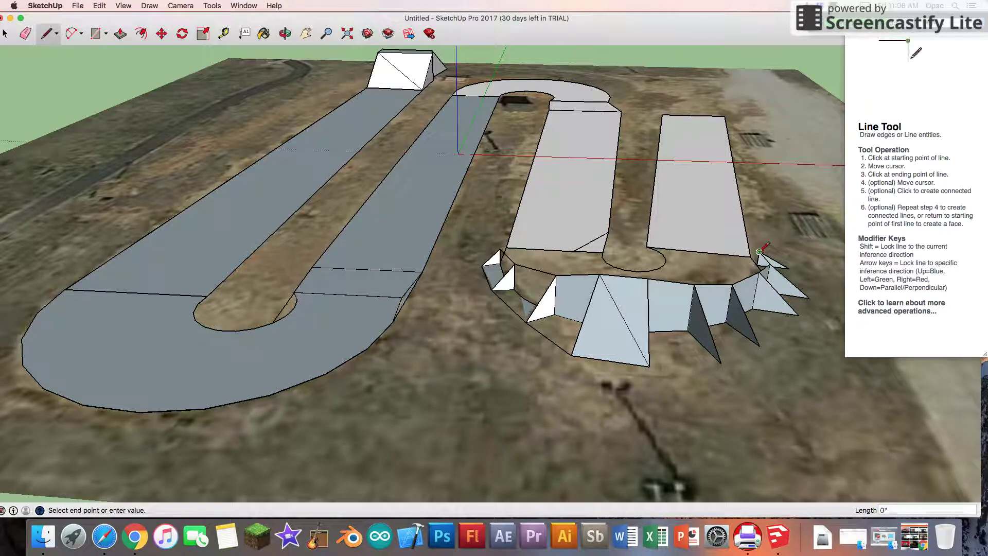
left_click(760, 252)
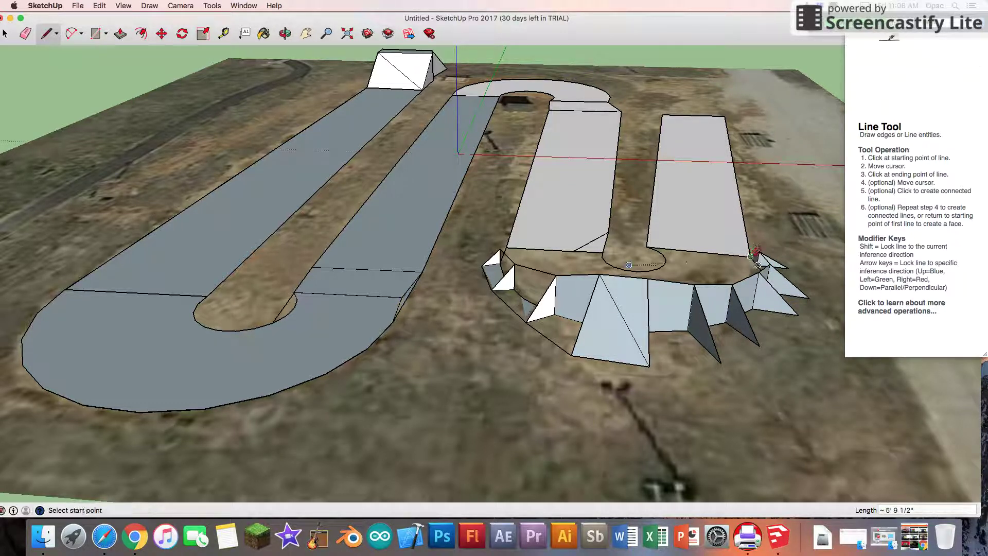
left_click(789, 267)
left_click(810, 298)
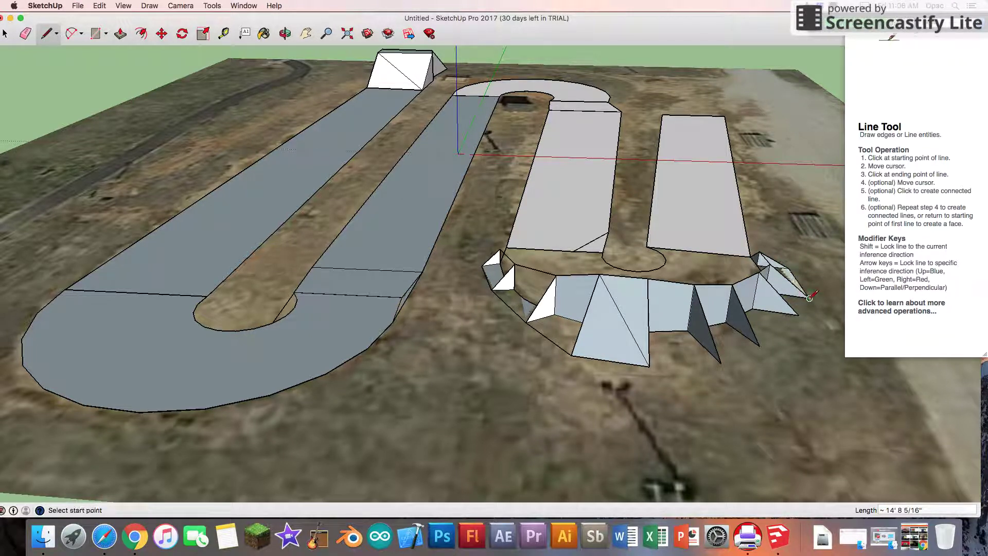
left_click(809, 298)
left_click(799, 315)
left_click(799, 315)
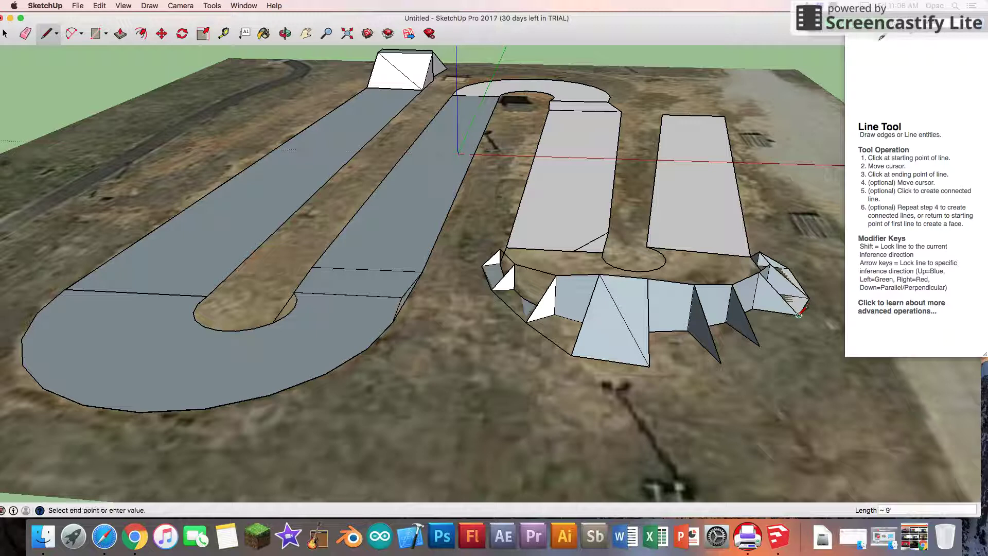
left_click(722, 361)
left_click(721, 363)
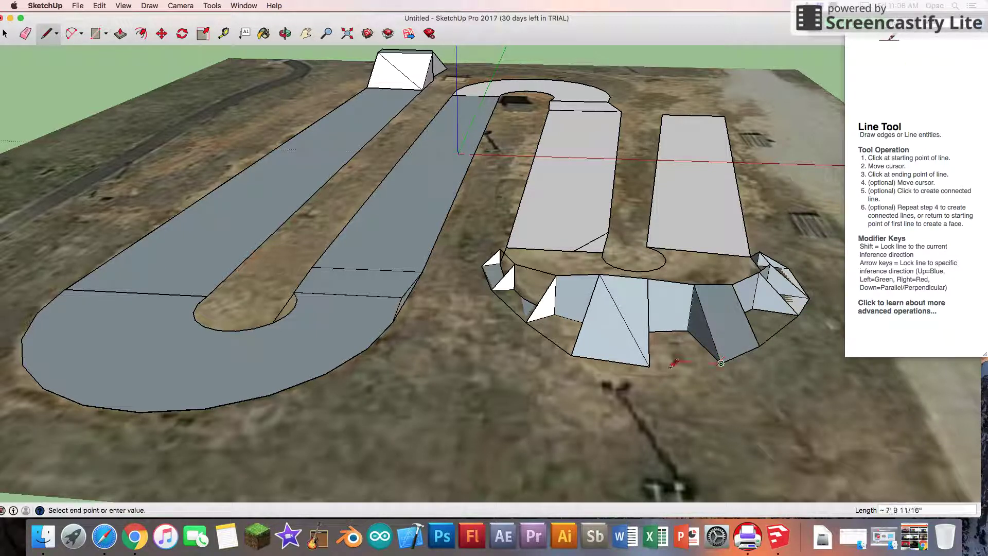
left_click(650, 367)
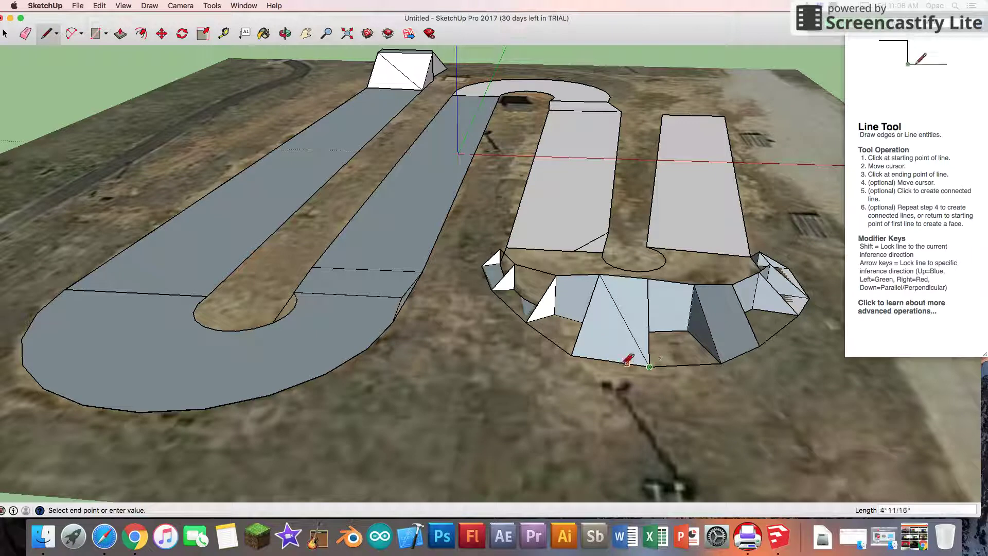
left_click(574, 355)
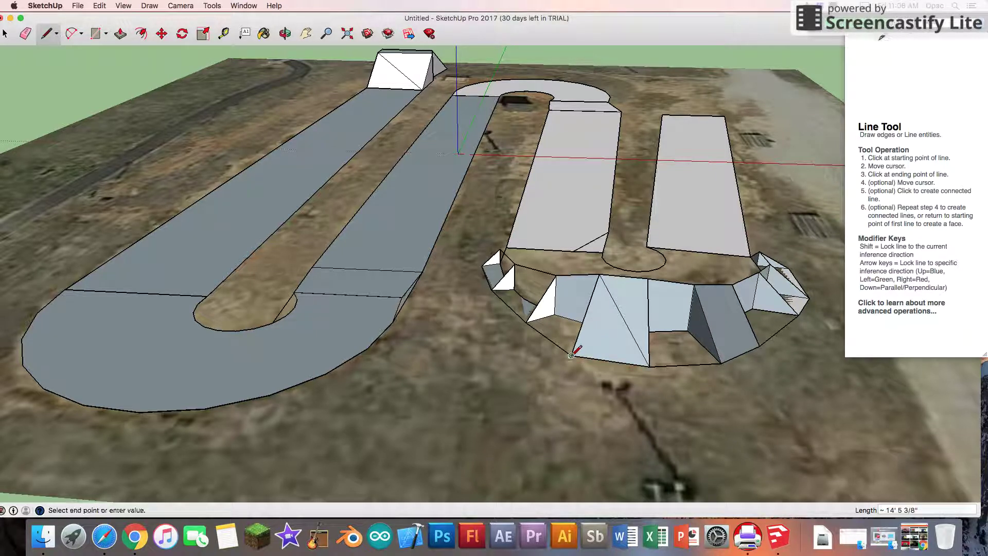
Step: Add edges at the berm's left end from lower corners up to the apex, forming triangular facets
left_click(571, 355)
left_click(526, 322)
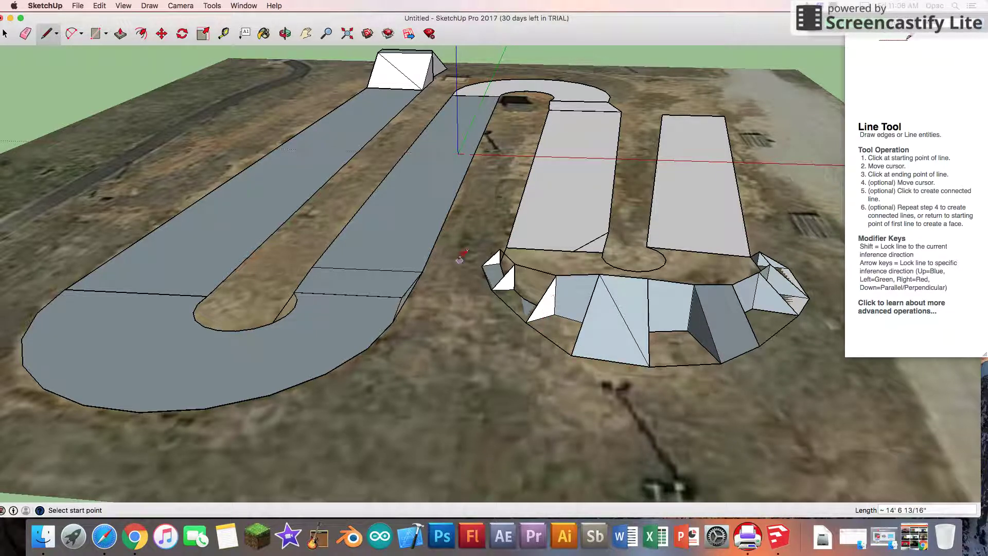
left_click(500, 248)
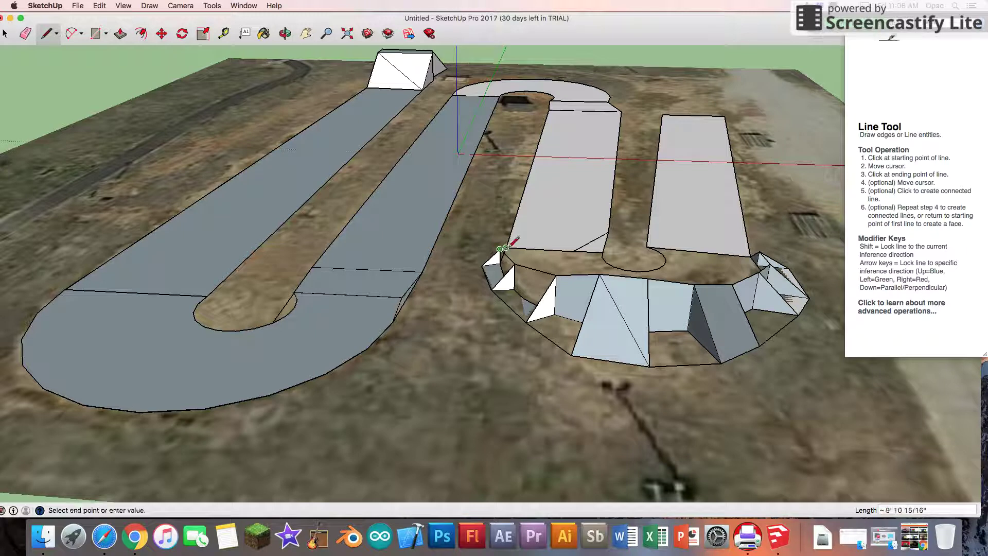
left_click(507, 248)
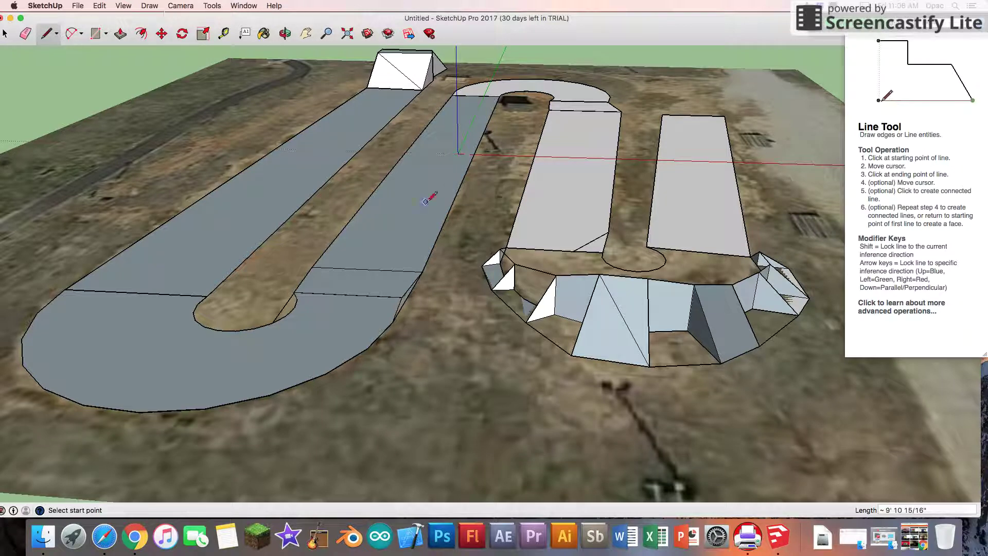
left_click(481, 266)
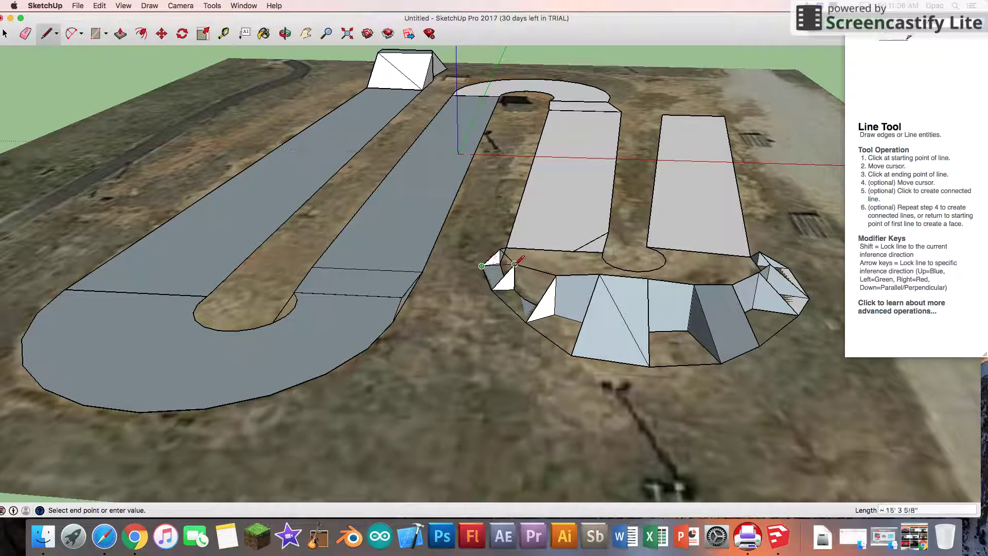
left_click(515, 263)
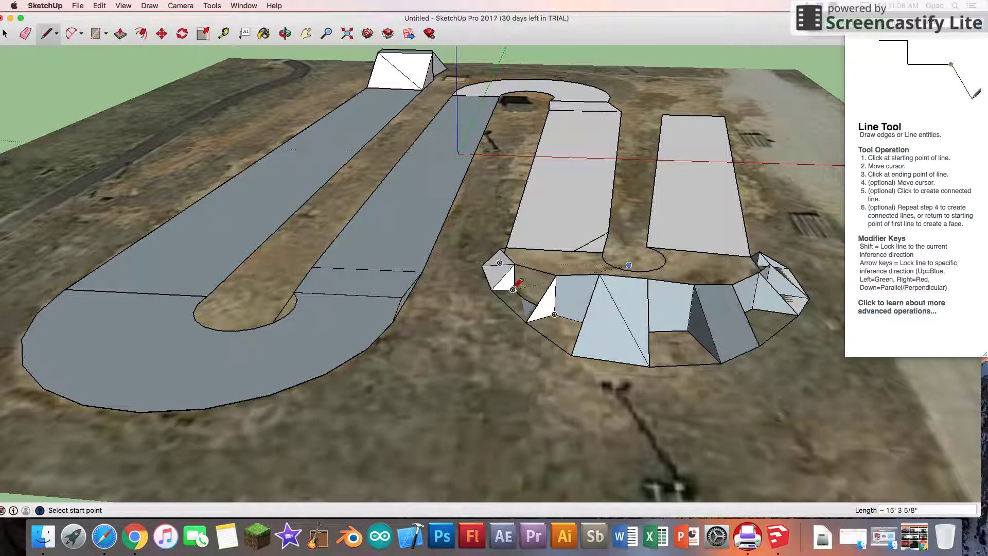
left_click(494, 289)
left_click(557, 275)
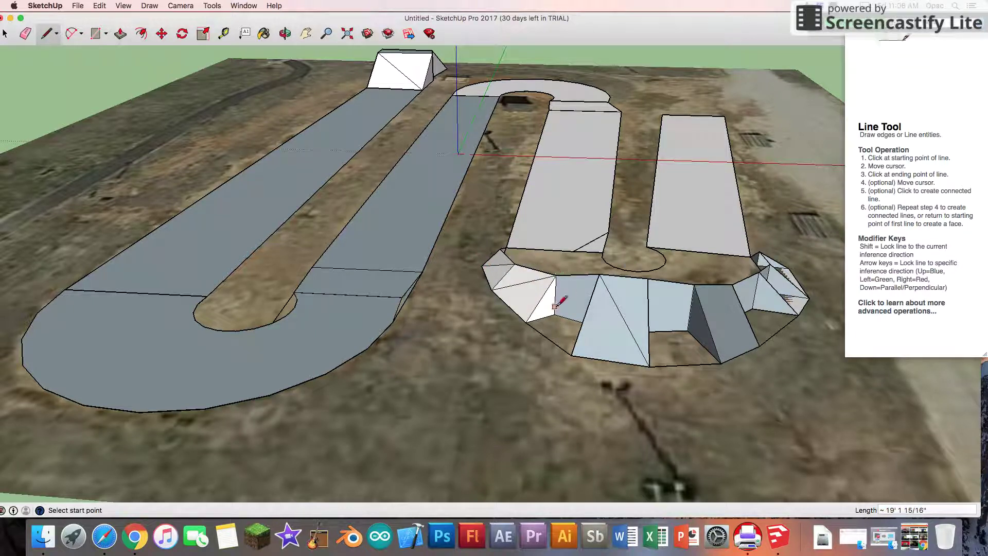
left_click(526, 322)
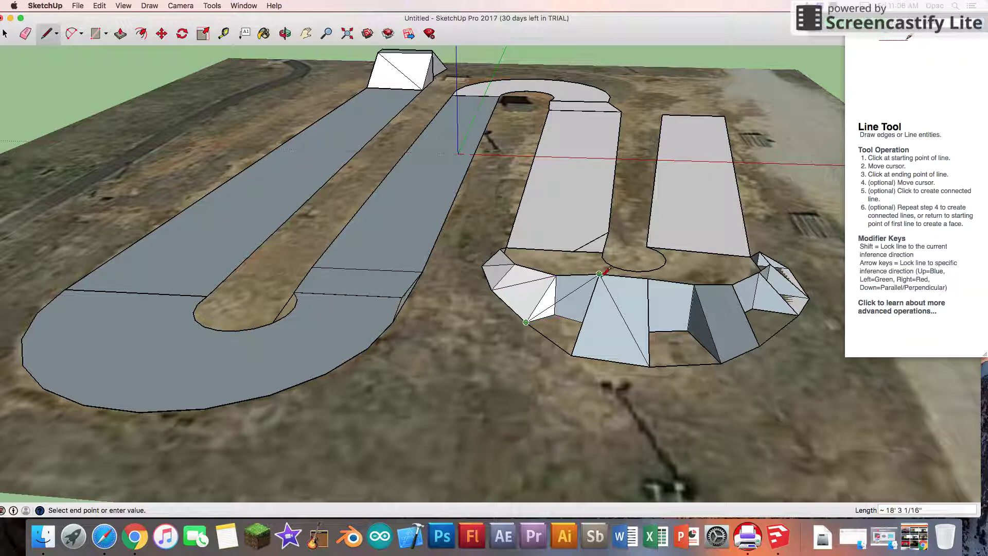
left_click(600, 274)
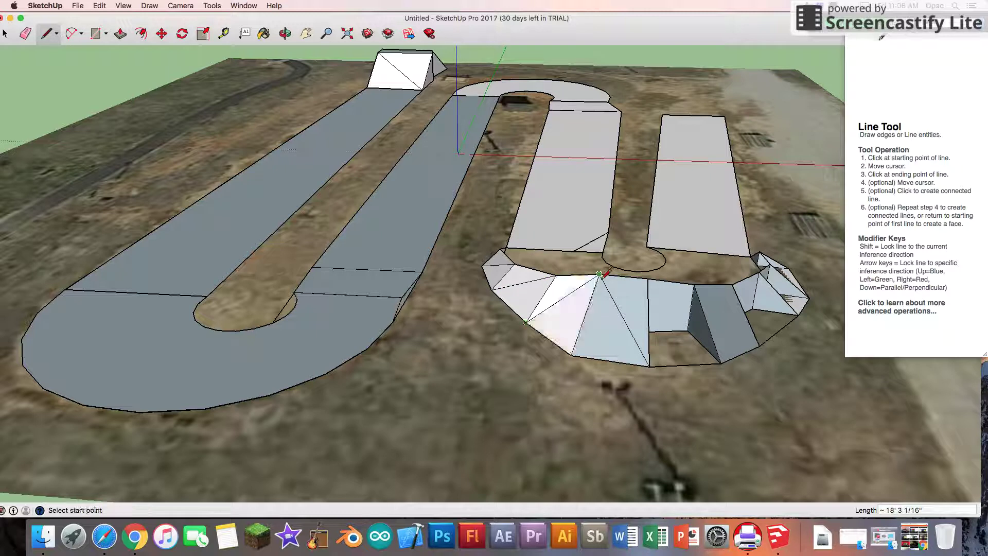
Step: Split the right-end slope faces with edges from bottom corners to the spike apexes and right corner
left_click(650, 367)
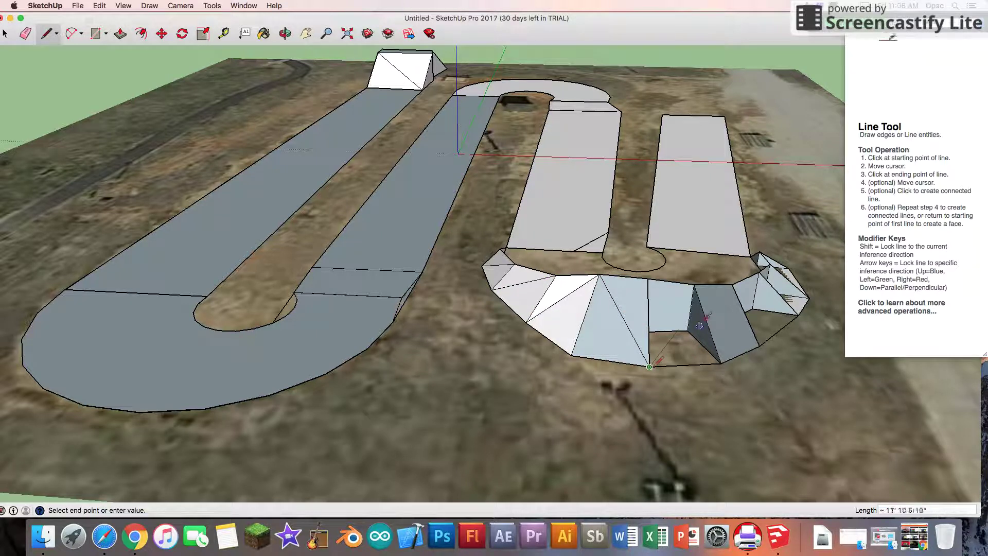
left_click(695, 285)
left_click(760, 345)
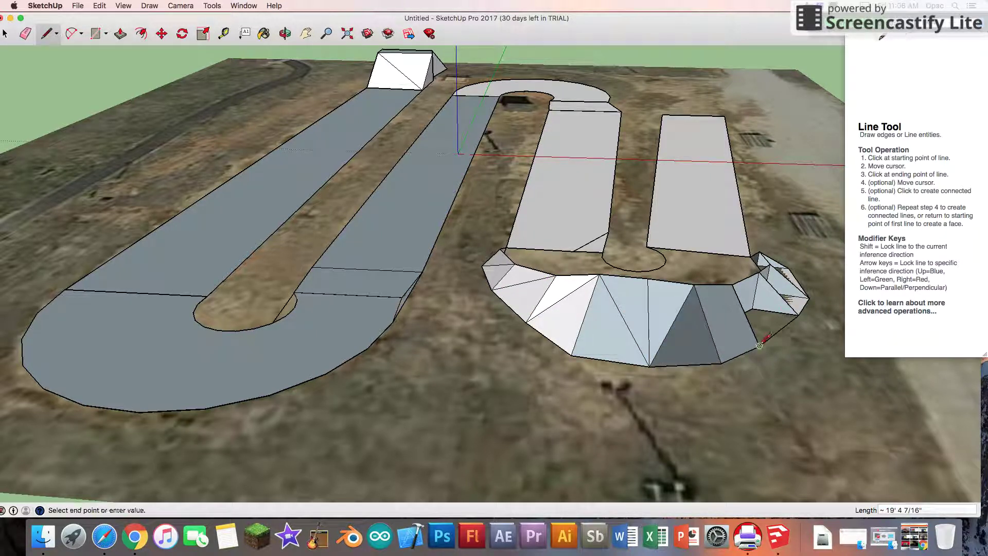
left_click(759, 272)
left_click(799, 314)
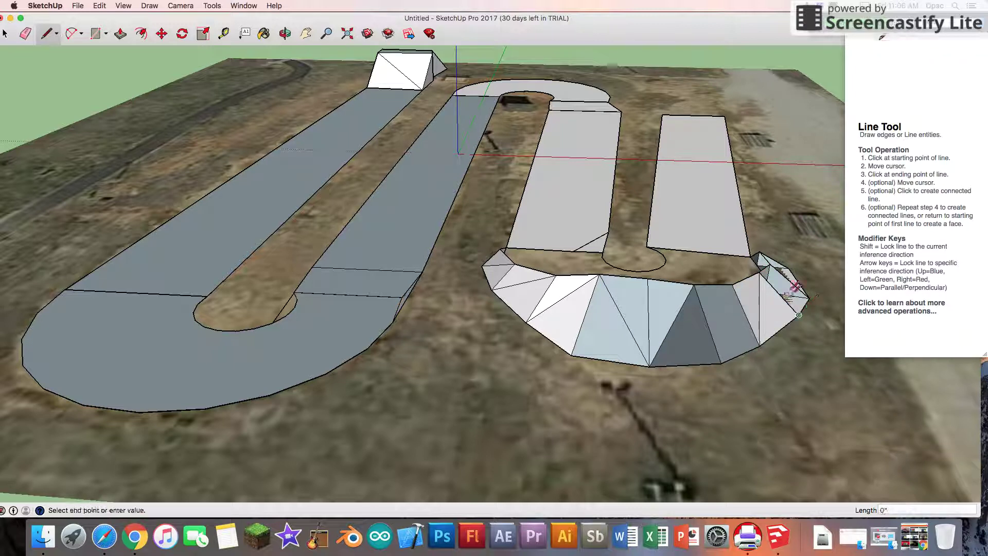
left_click(770, 264)
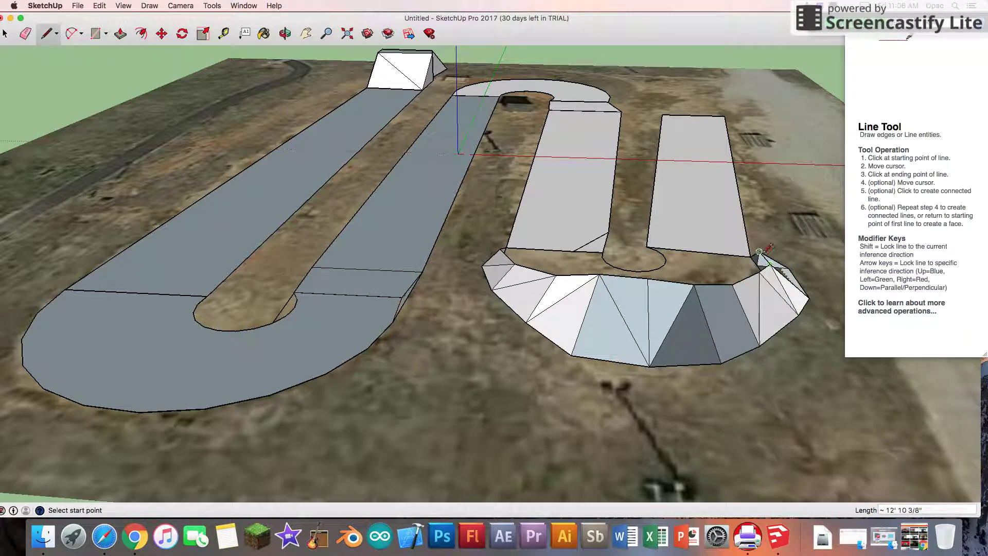
left_click(759, 252)
left_click(811, 293)
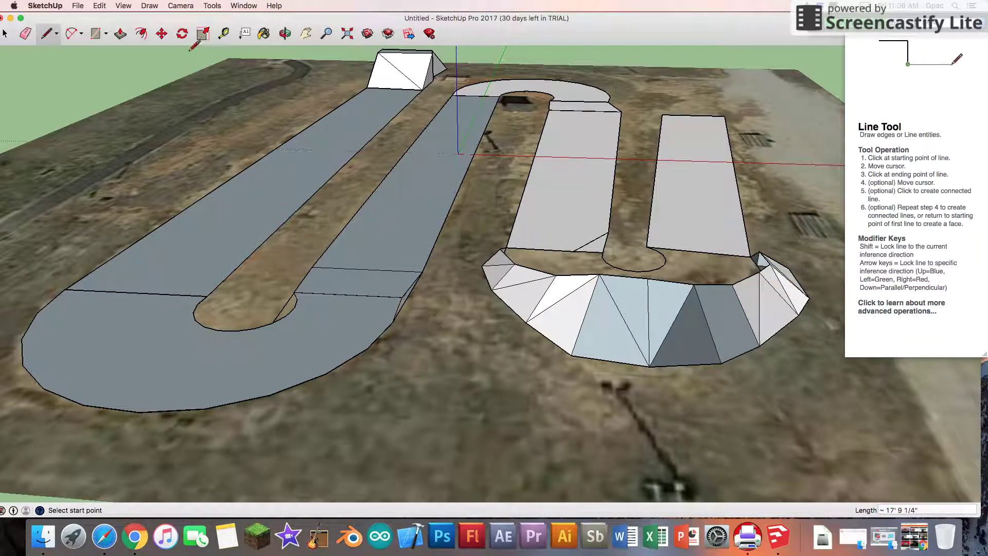
left_click(285, 34)
Step: Erase the ramp's bottom edge, slanted edges and leftover stubs in the berm's middle
left_click_drag(400, 132, 278, 130)
left_click(25, 33)
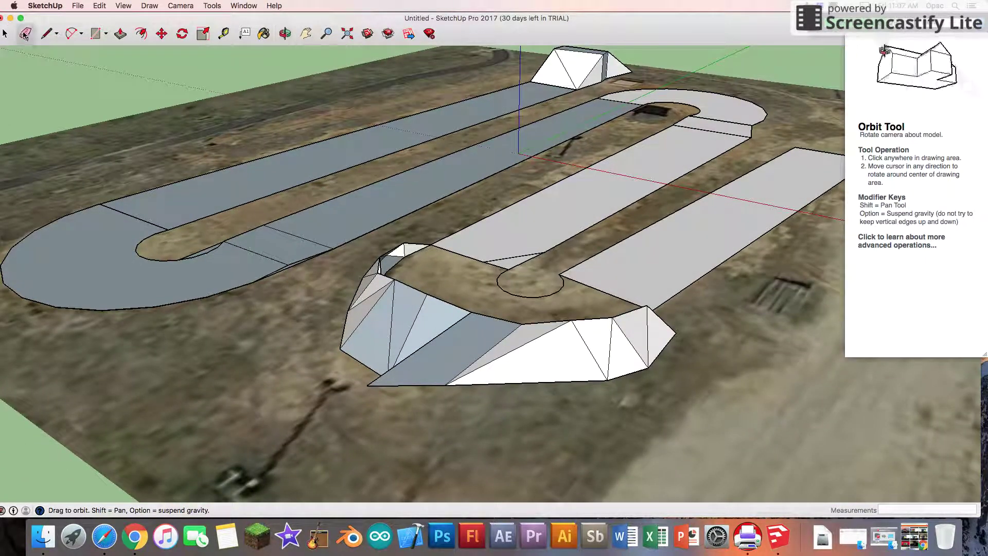
left_click(374, 383)
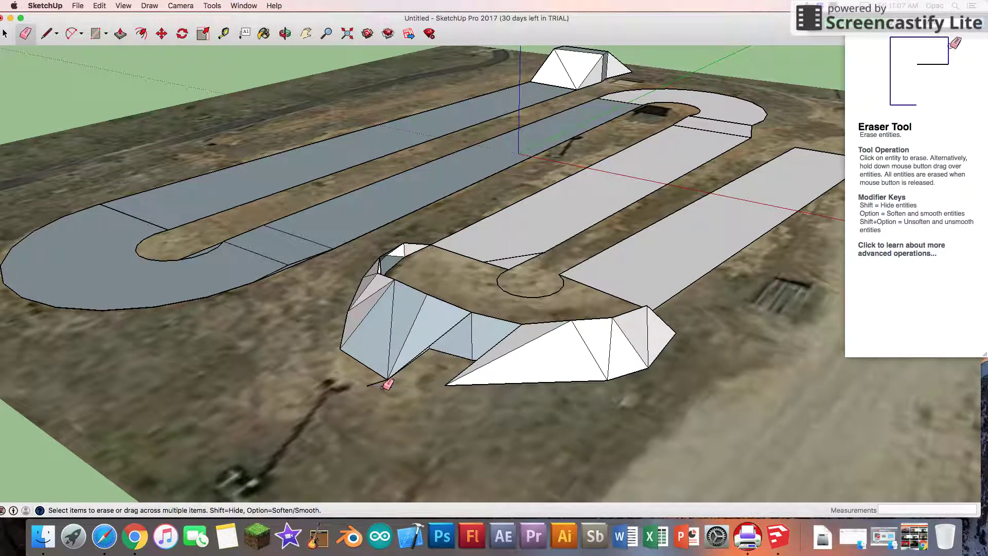
left_click(376, 384)
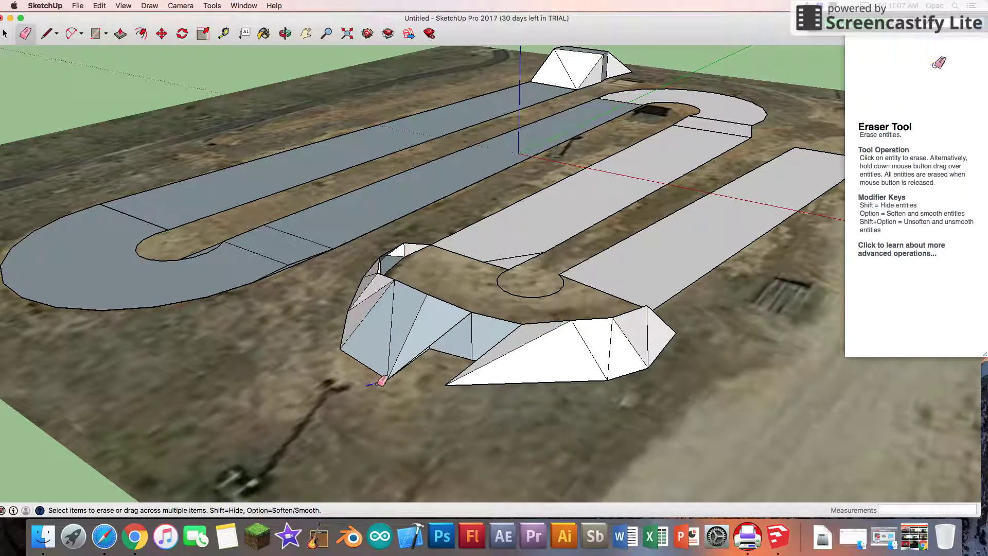
left_click(474, 367)
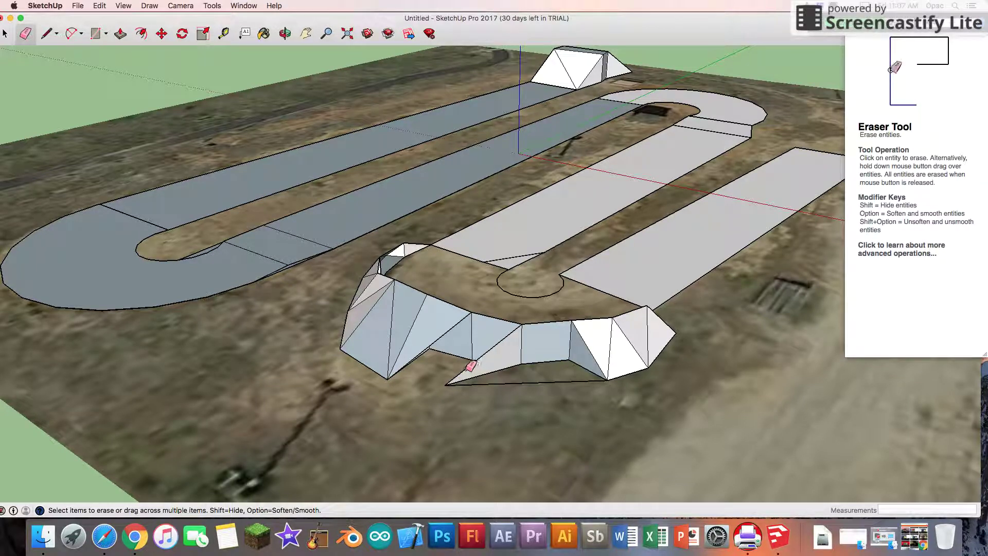
left_click(471, 367)
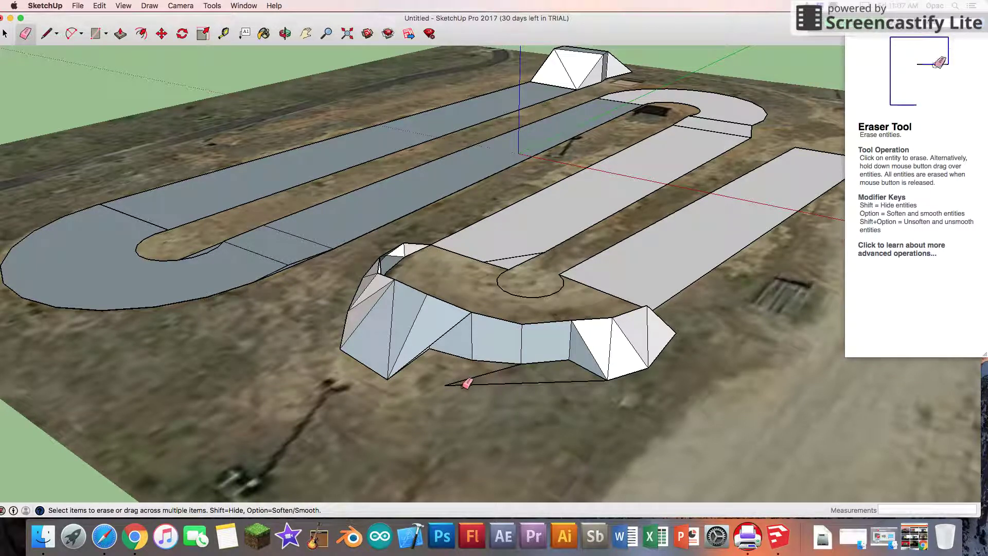
left_click(469, 383)
left_click(479, 375)
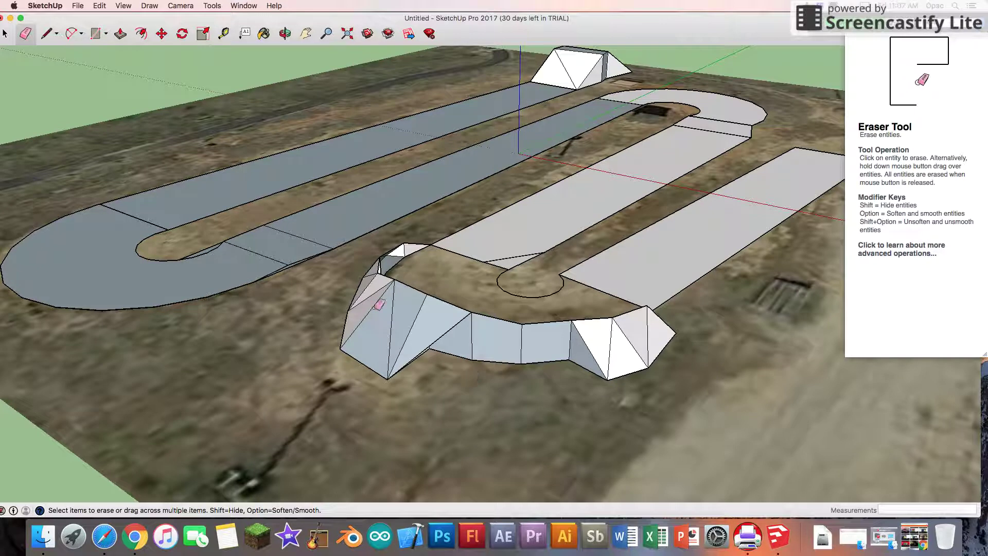
left_click(45, 34)
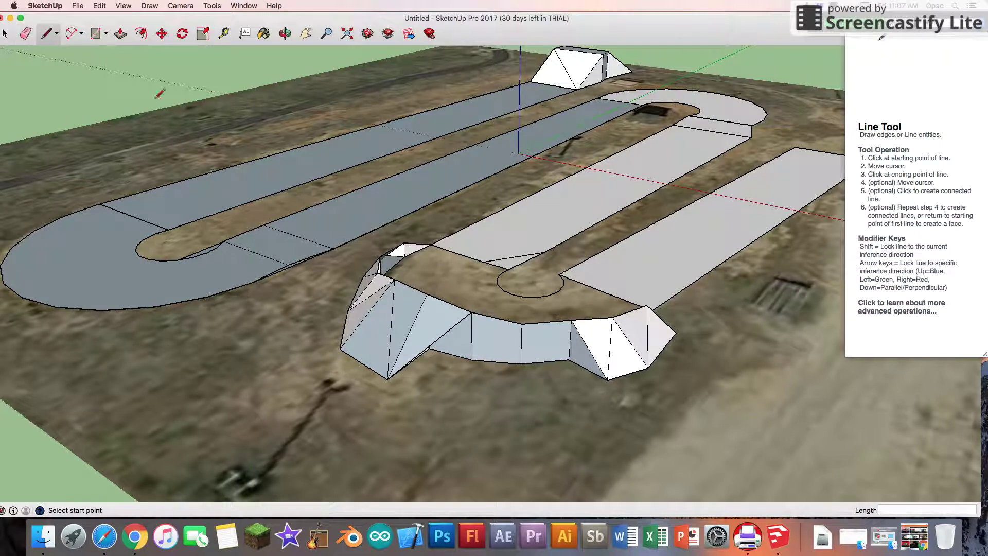
Step: Split the middle wall with vertical and diagonal edges from its top vertices down to the ground
left_click(522, 324)
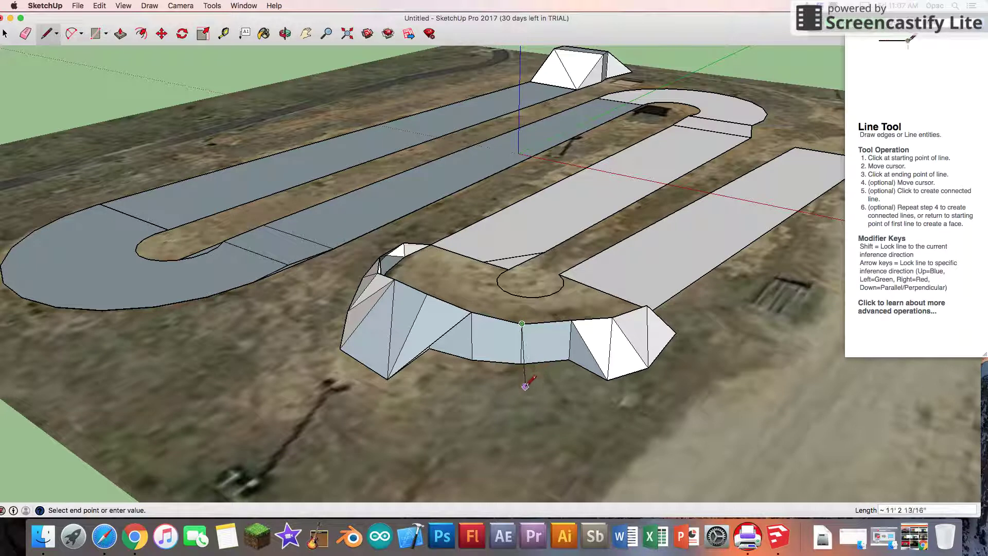
left_click(522, 362)
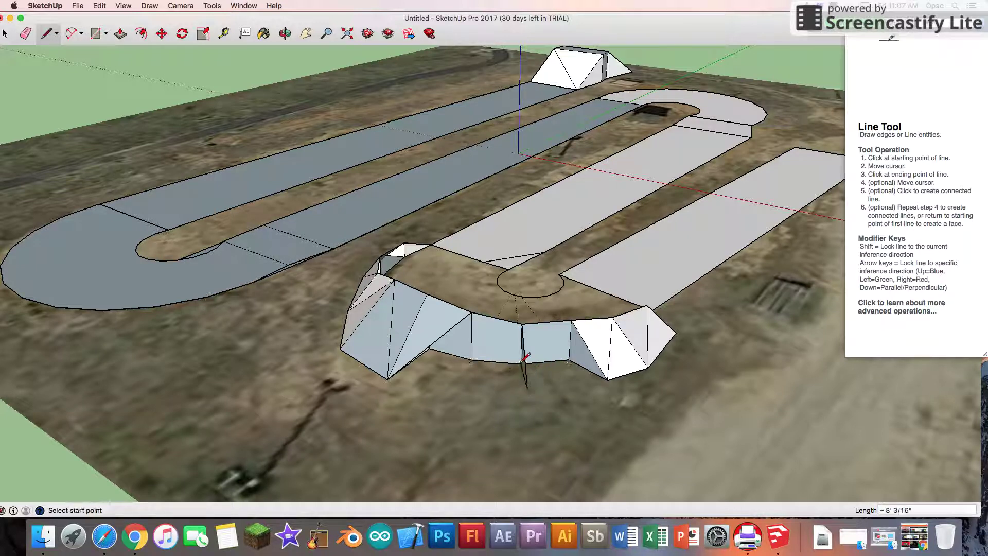
left_click(527, 390)
left_click(608, 380)
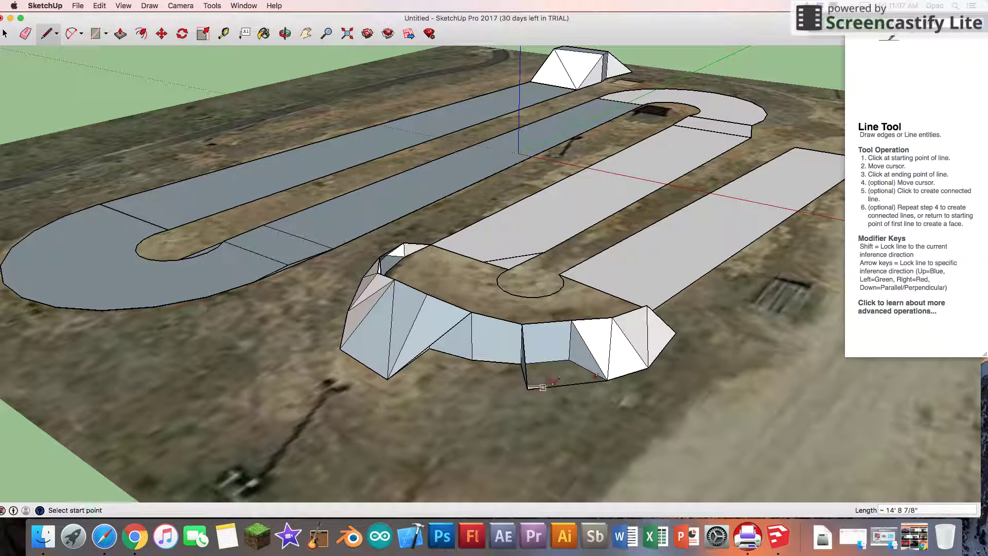
left_click(528, 390)
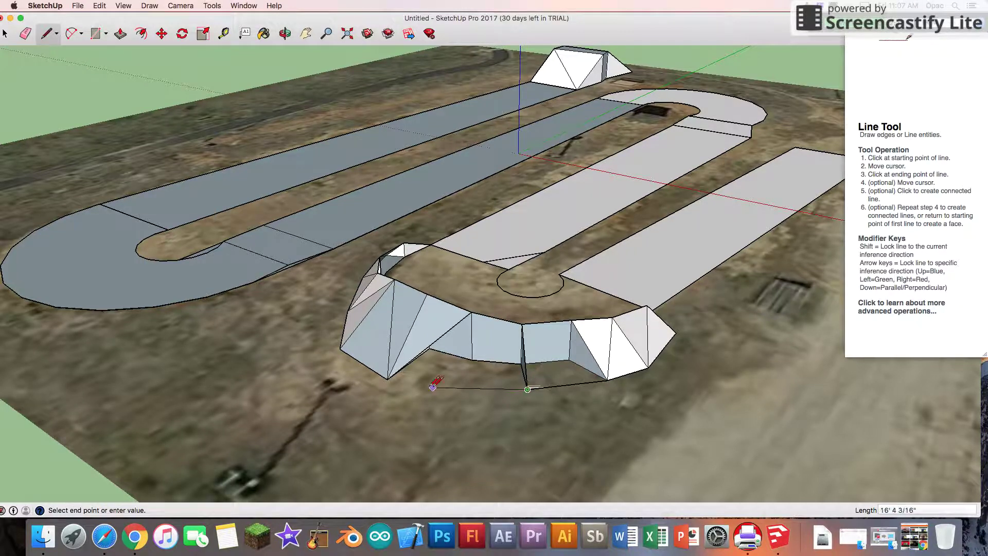
left_click(522, 323)
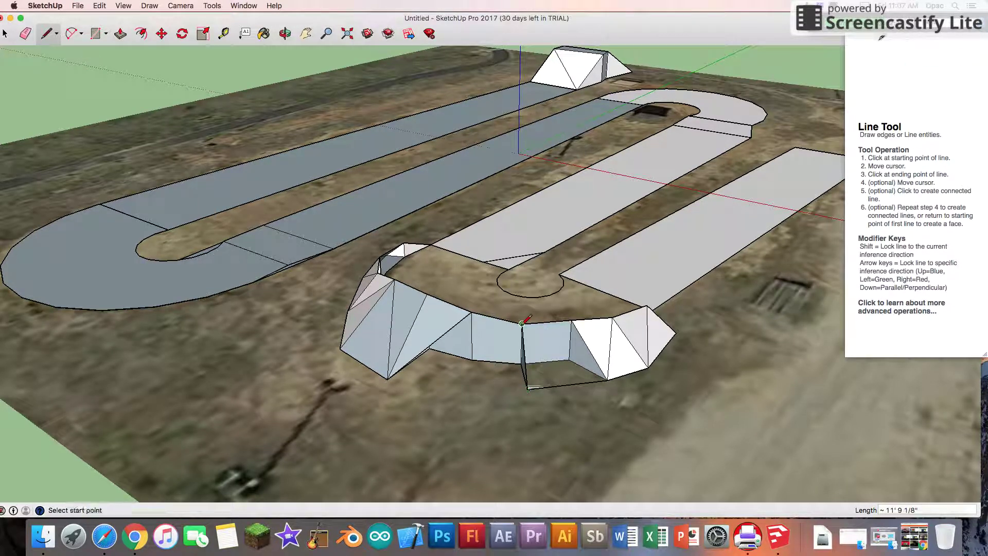
left_click(471, 311)
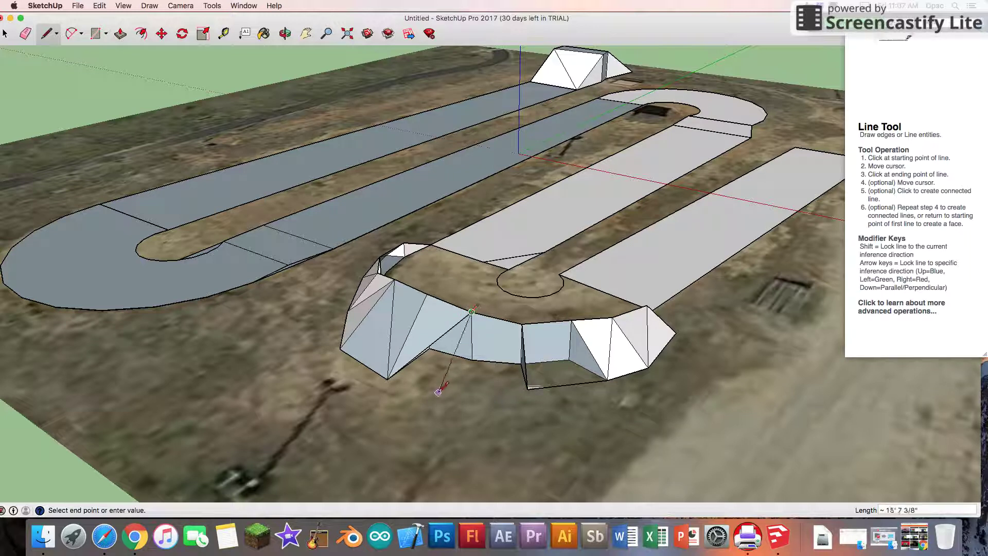
left_click(438, 393)
left_click(471, 360)
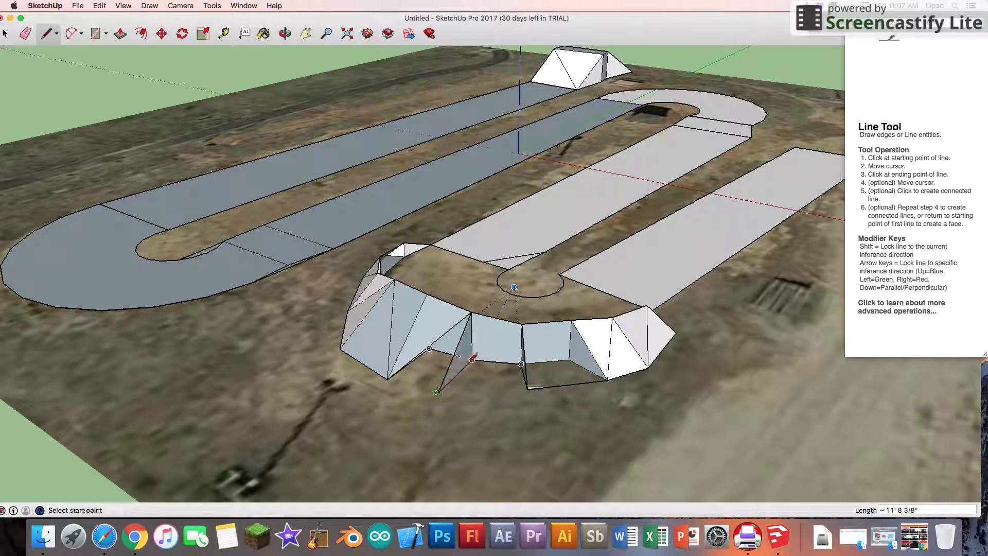
left_click(438, 393)
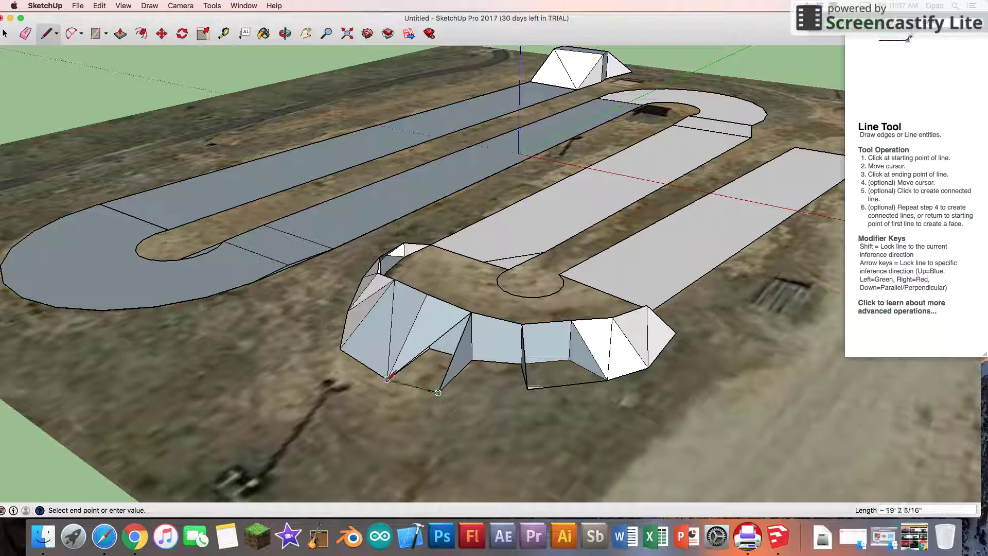
Step: Connect the ground corners and add diagonals to the wall-top vertices, closing the remaining triangular facets
left_click(388, 380)
left_click(438, 393)
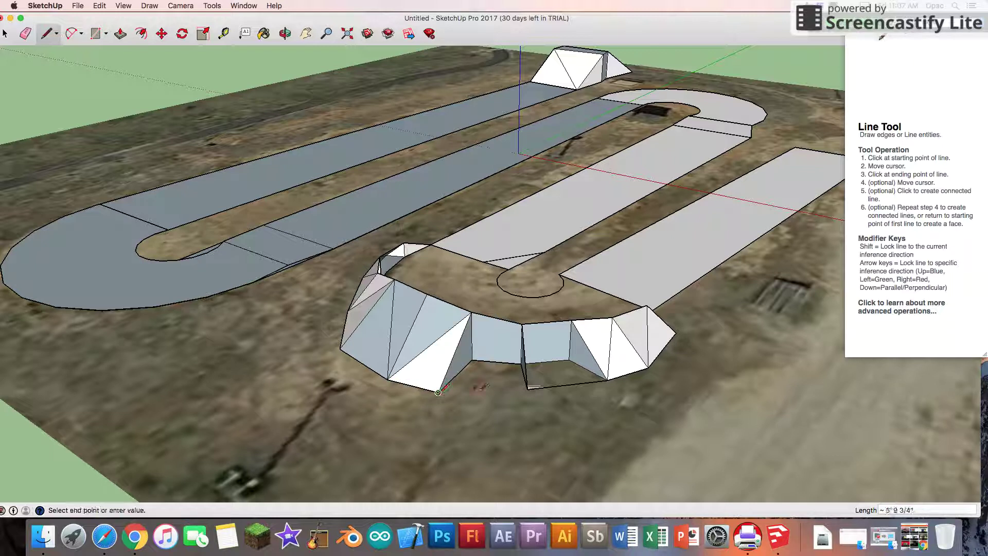
left_click(527, 390)
left_click(528, 390)
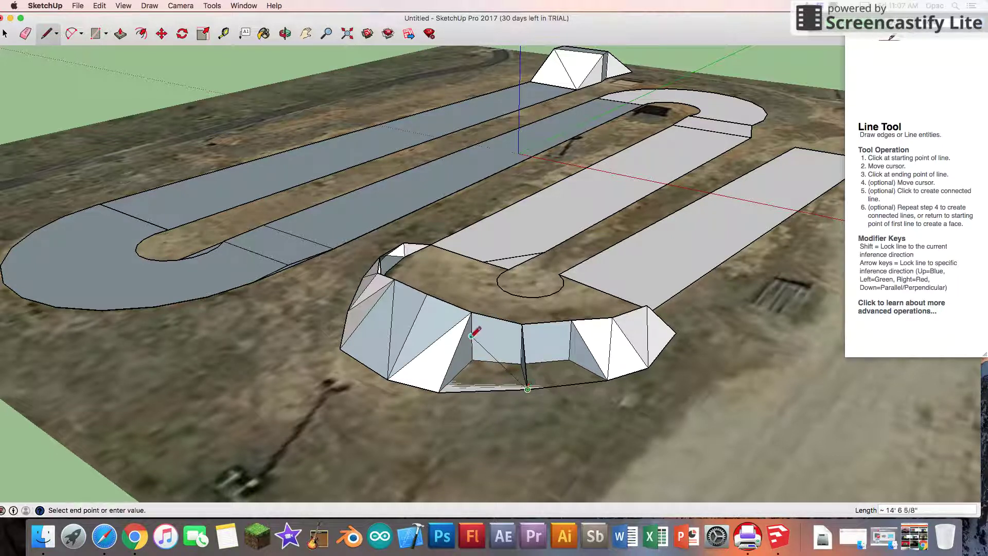
left_click(472, 313)
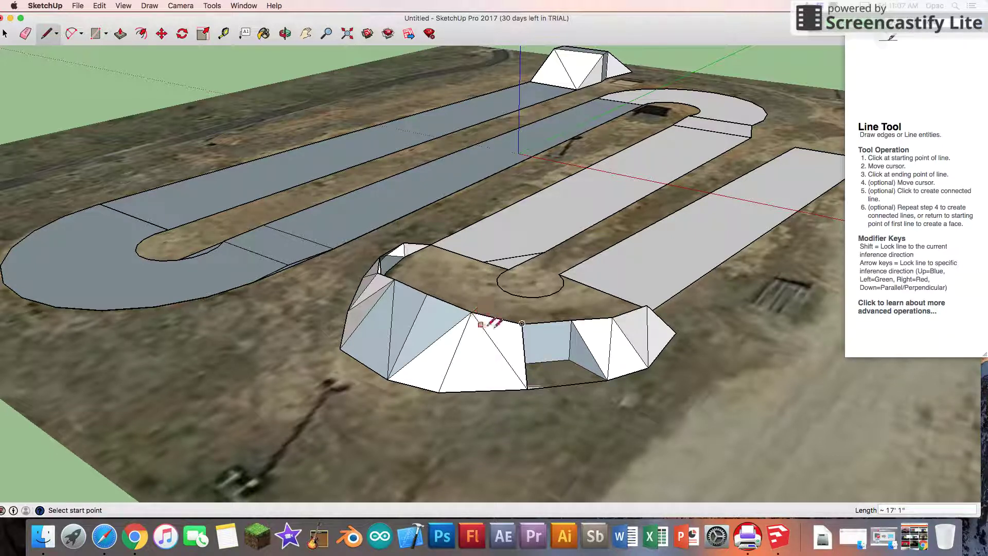
left_click(527, 390)
left_click(572, 320)
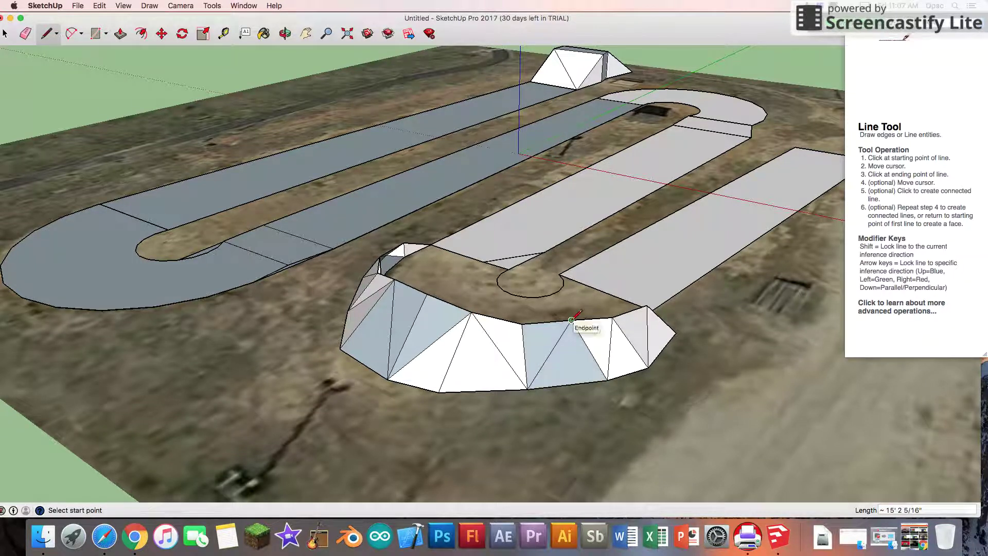
left_click(472, 312)
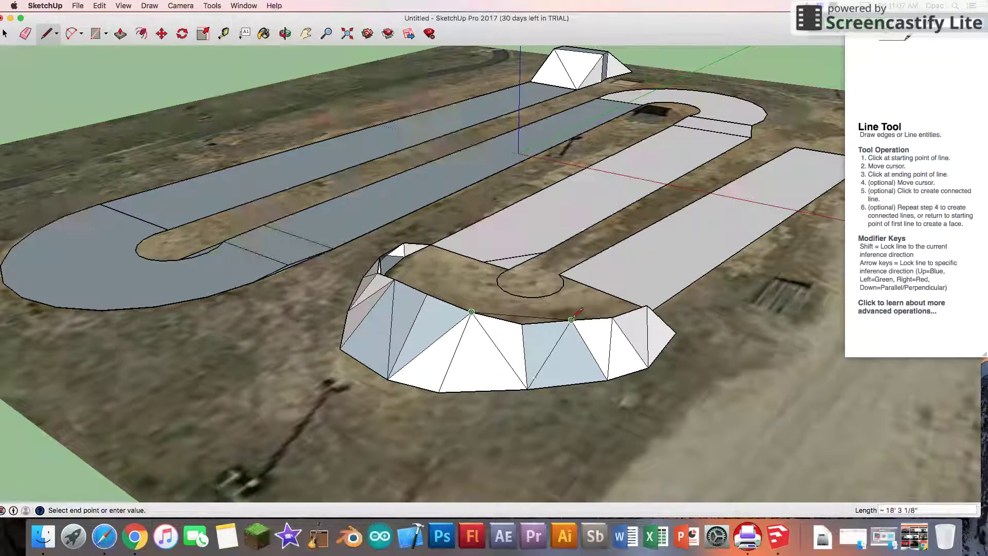
left_click(571, 320)
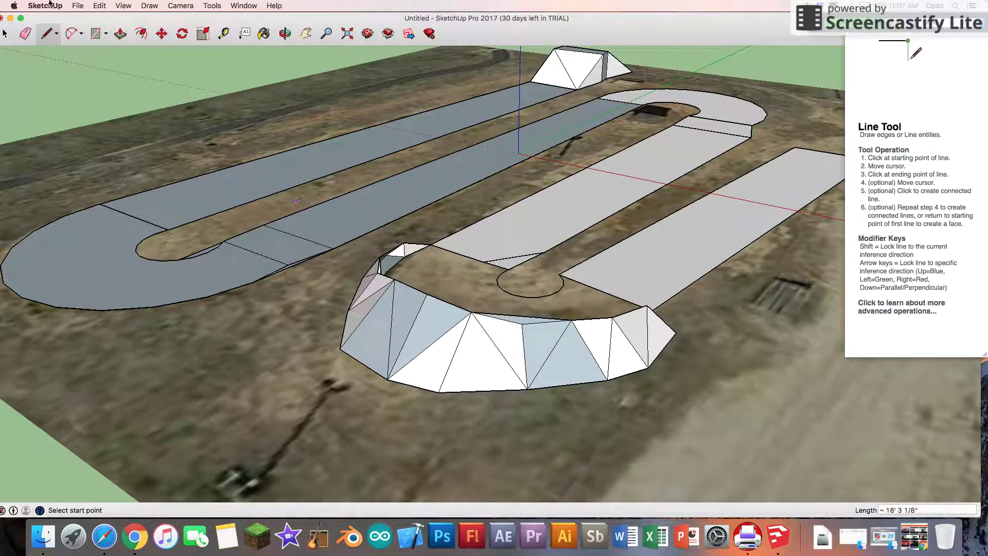
Step: Bring the other berm into view and add edges from its wall-top corners down to its lower corners
left_click(284, 33)
left_click_drag(278, 155, 372, 274)
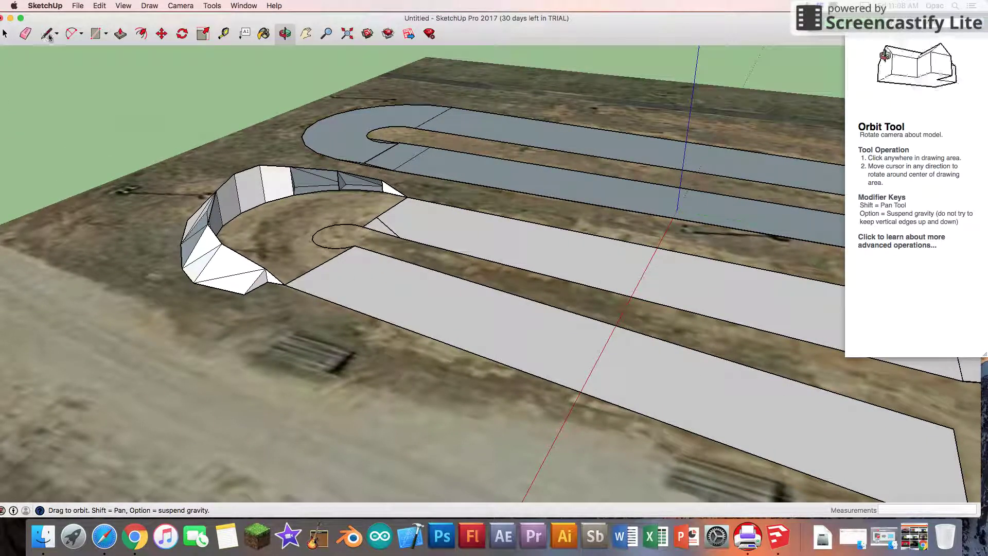
key("l")
left_click(244, 294)
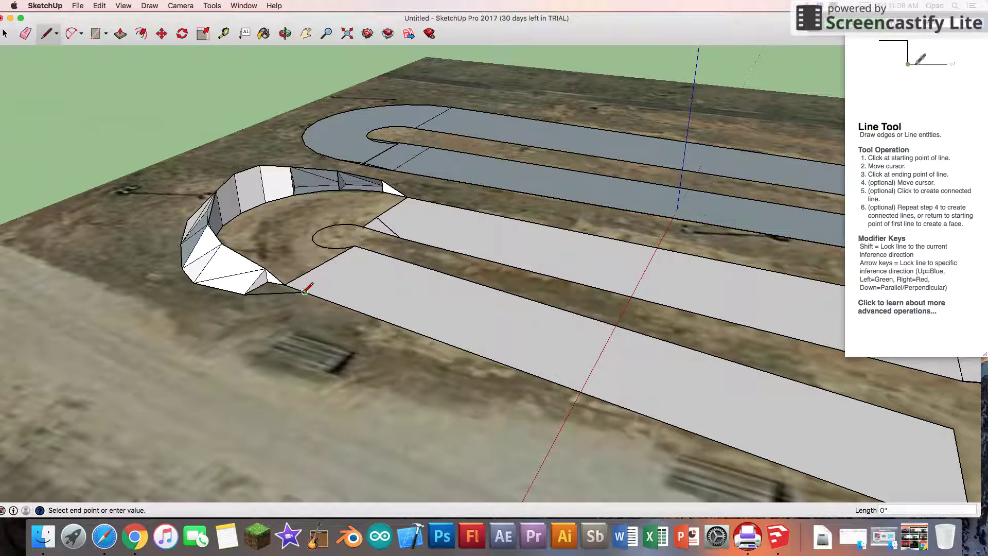
left_click(266, 268)
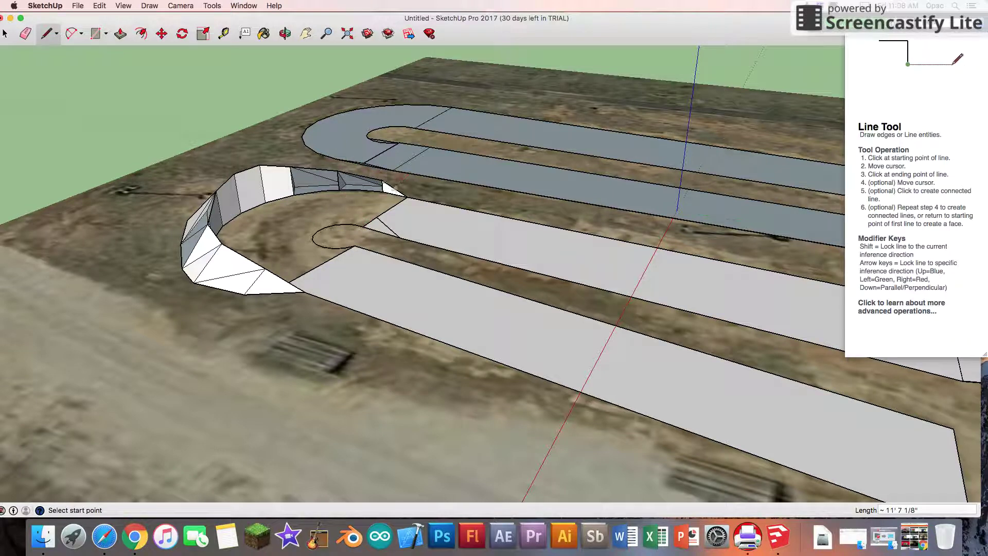
left_click(260, 163)
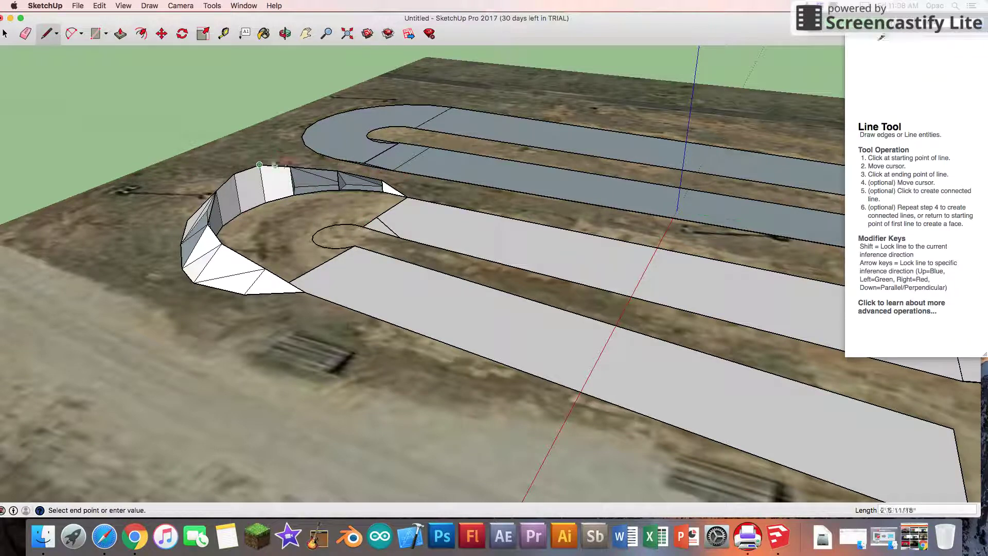
left_click(344, 167)
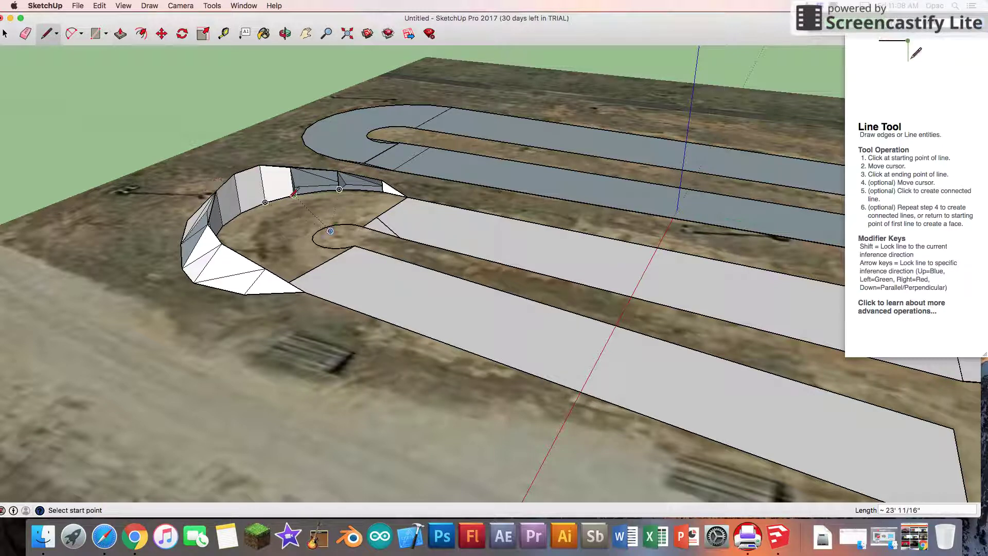
left_click(234, 174)
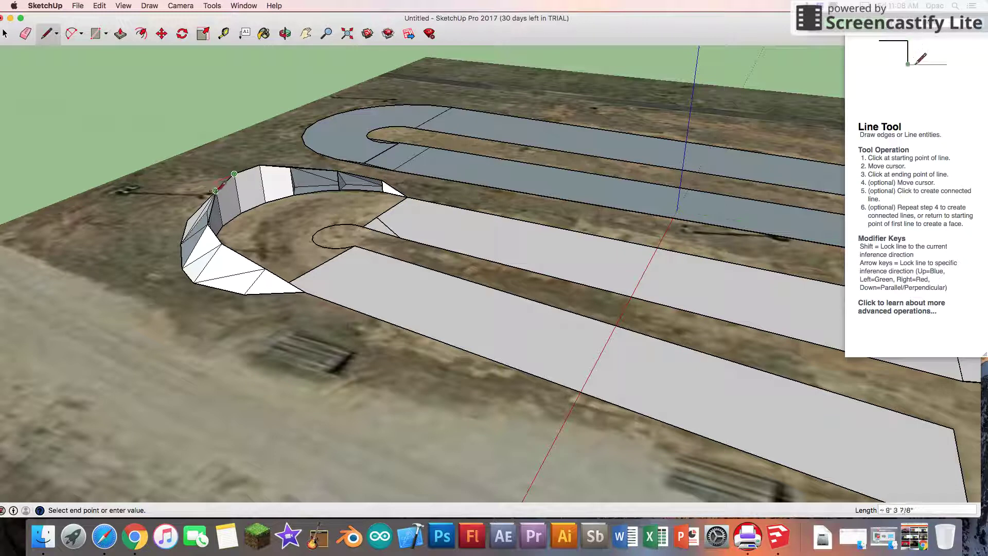
left_click(215, 191)
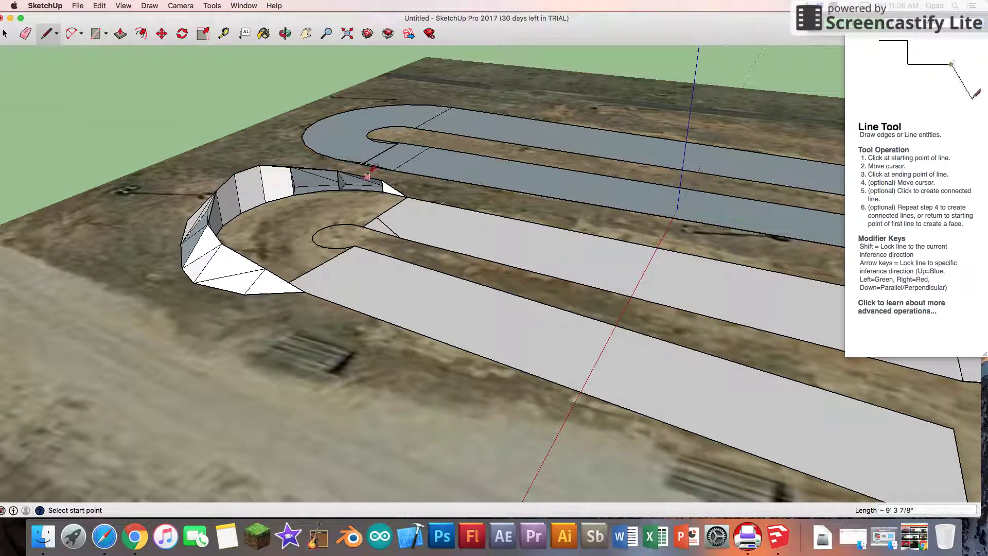
Step: Draw edges from the berm's left top corners down to the inner circle, forming the first fan faces
left_click(260, 165)
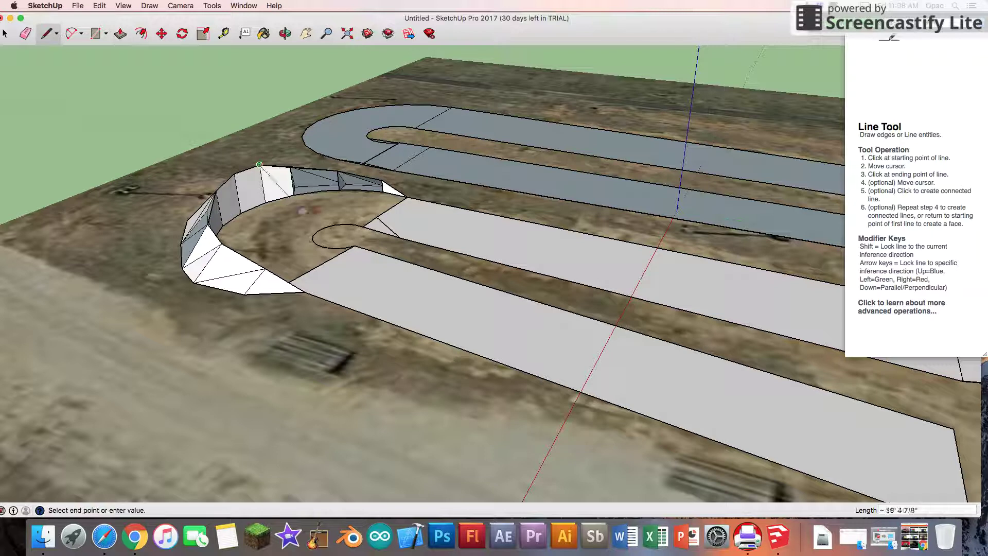
left_click(324, 226)
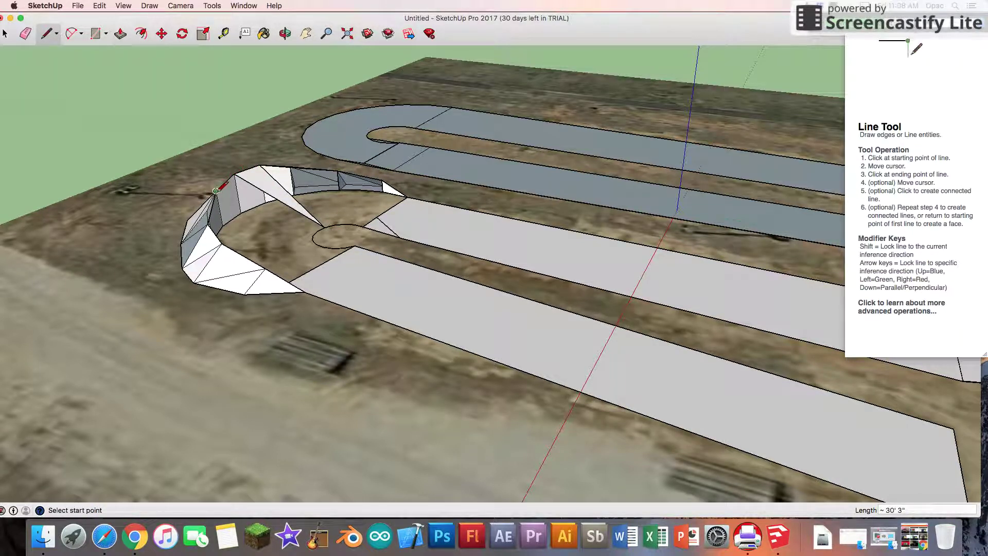
left_click(216, 191)
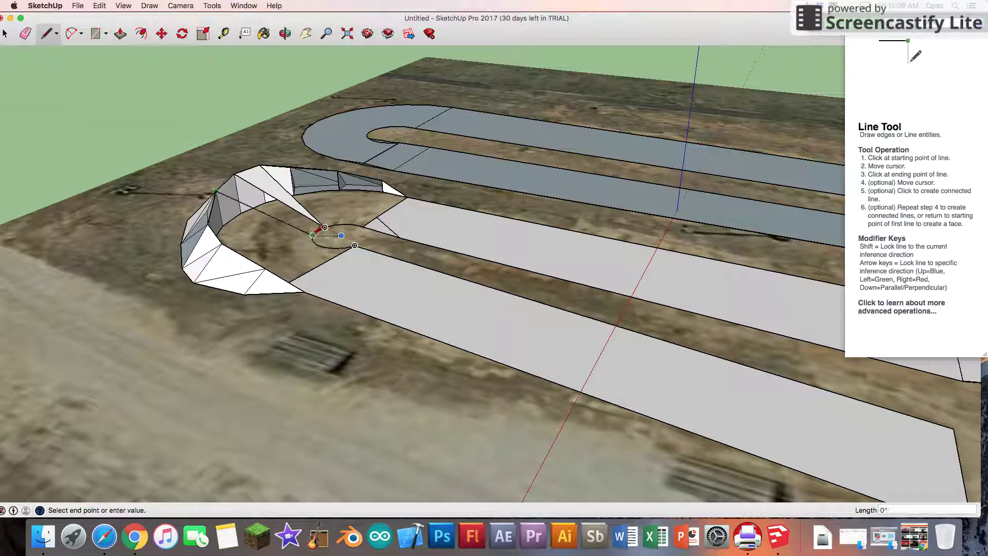
left_click(313, 235)
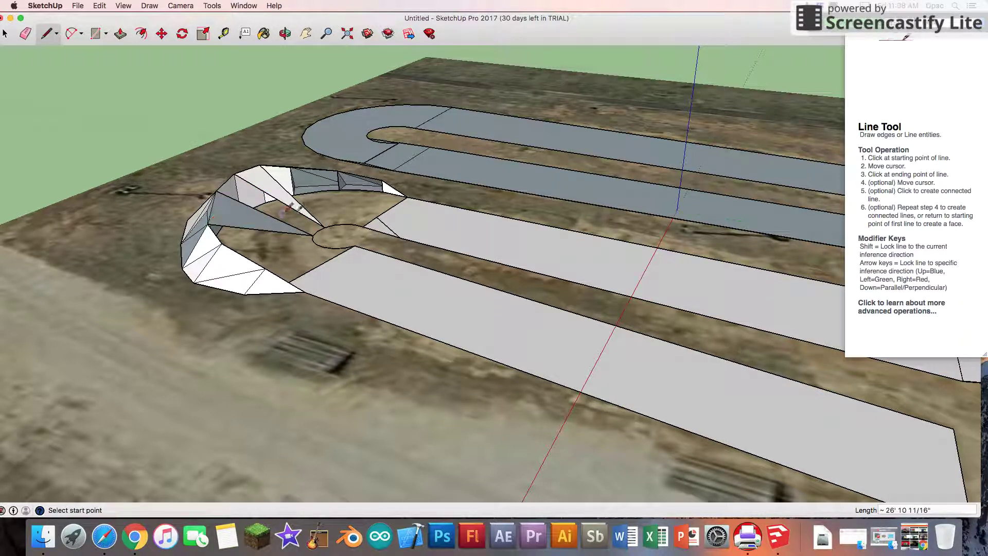
left_click(216, 191)
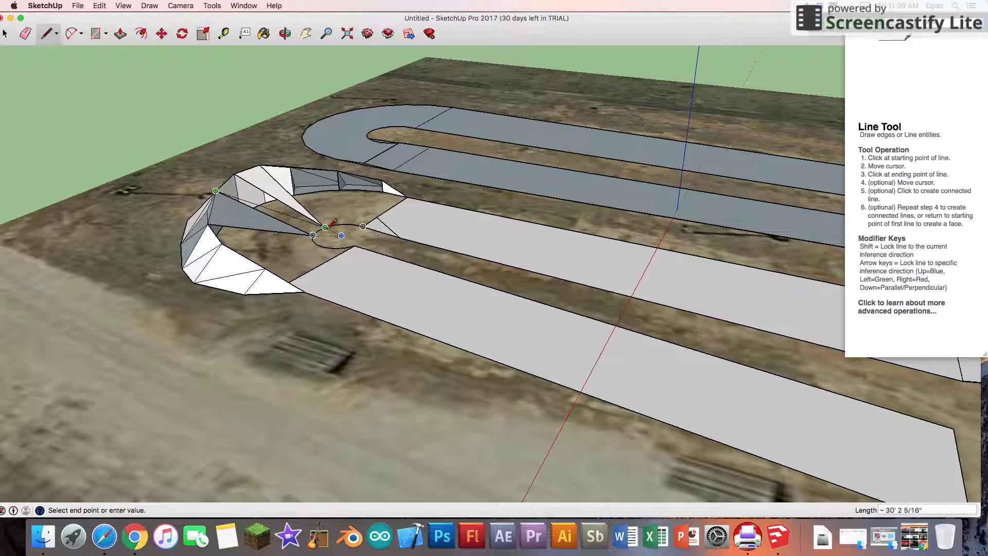
left_click(324, 227)
left_click(215, 191)
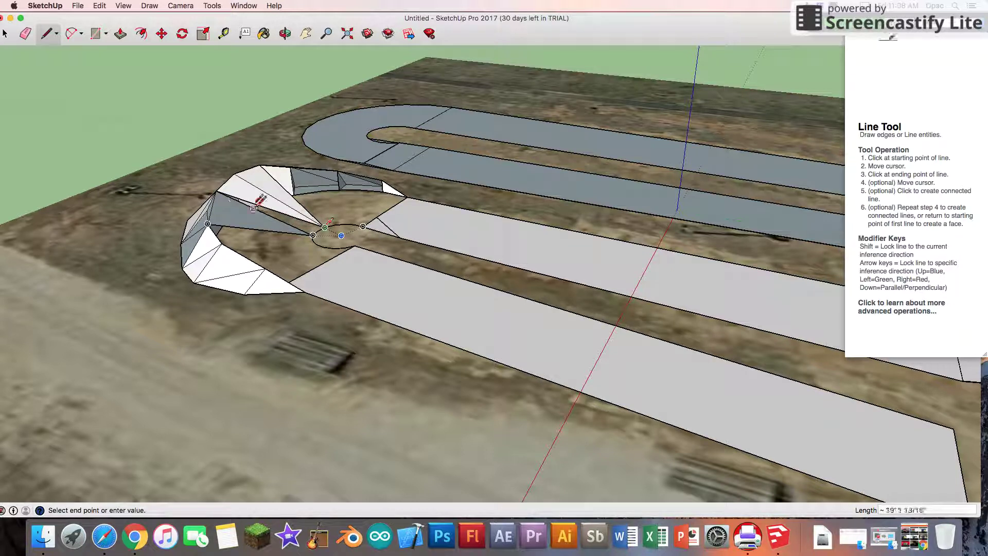
key("Escape")
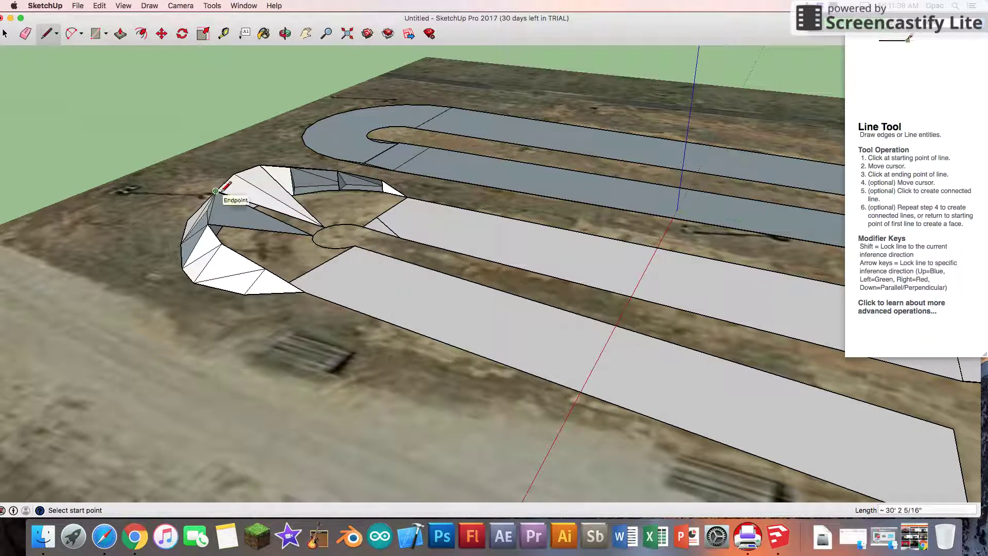
left_click(216, 191)
left_click(313, 235)
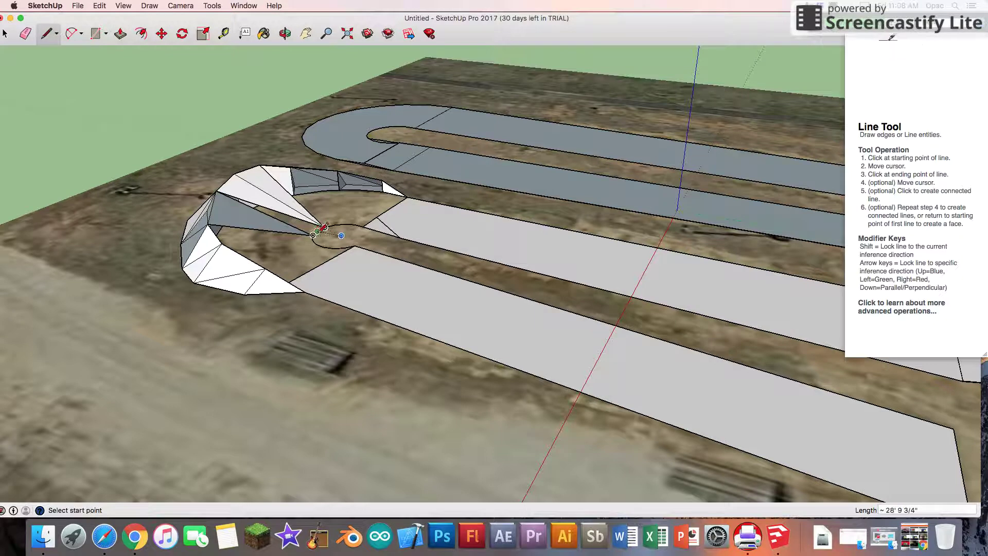
left_click(314, 233)
left_click(216, 190)
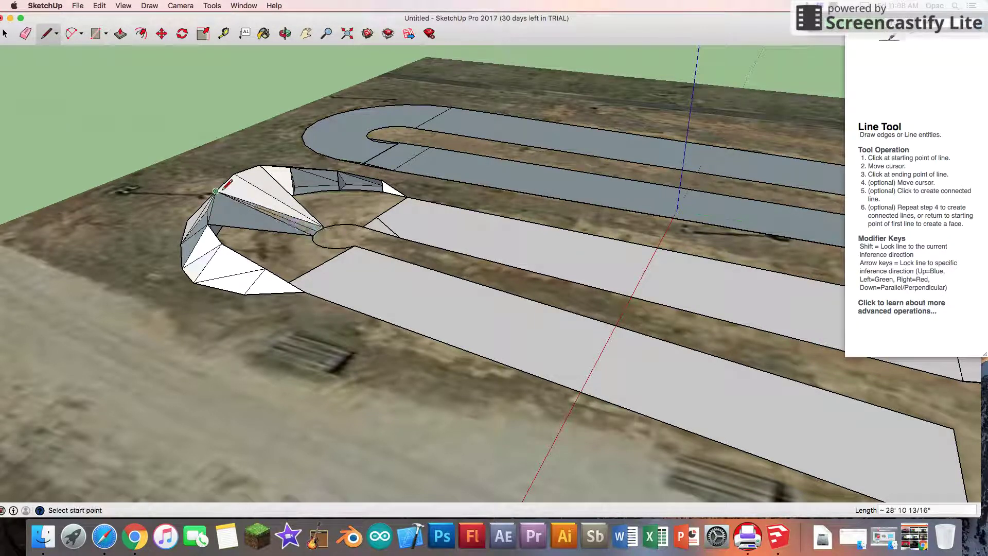
Step: Connect the next wall corners and base to the circle and wall top, adding more triangular facets
left_click(290, 167)
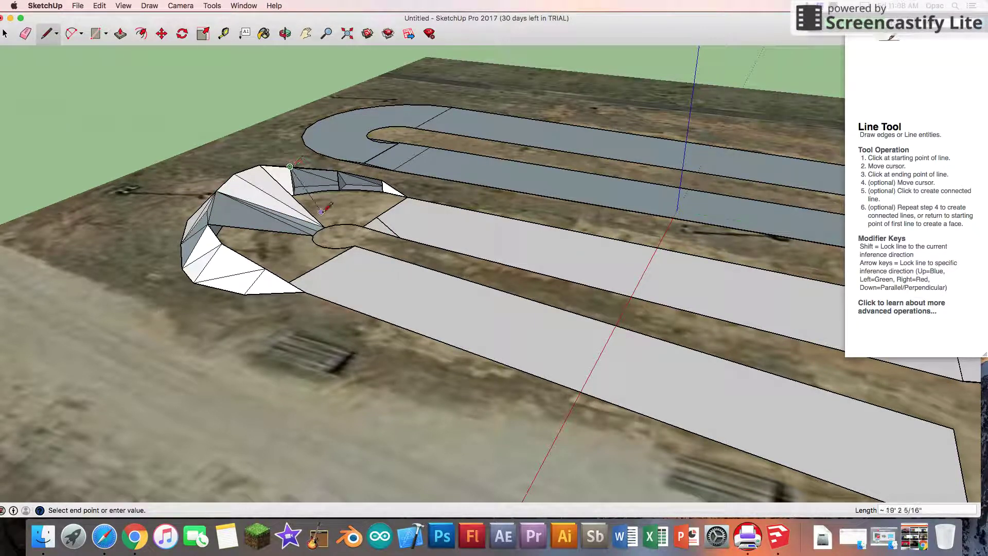
left_click(338, 169)
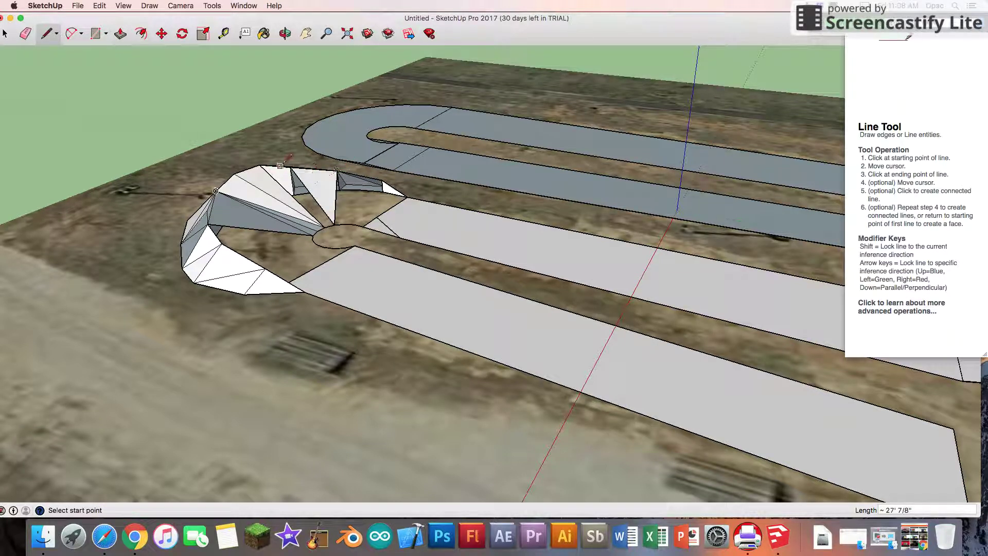
left_click(290, 167)
left_click(325, 227)
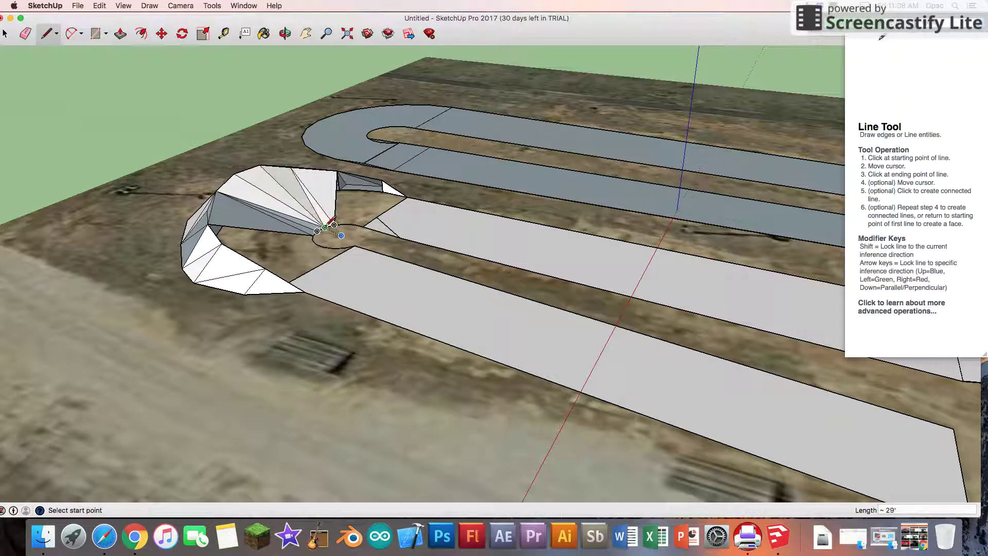
left_click(335, 225)
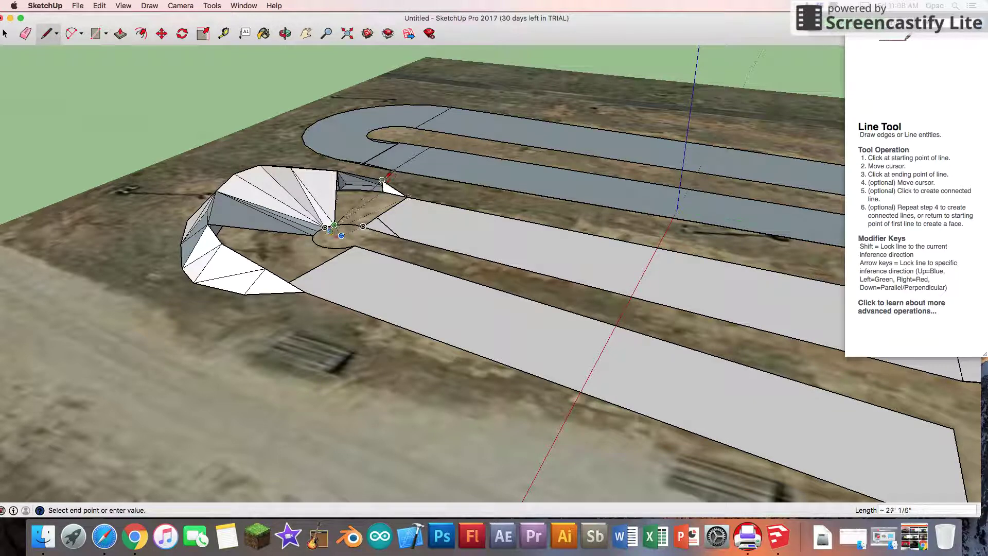
left_click(382, 180)
left_click(382, 181)
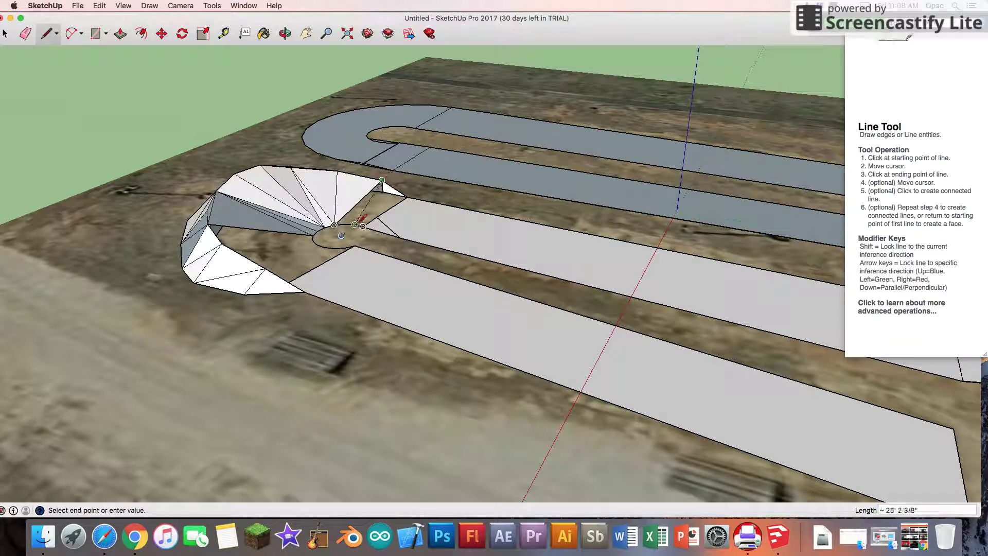
Step: Close the facets on the berm's right end, linking wall corners, crease and base edges
scroll(365, 218, "up", 1)
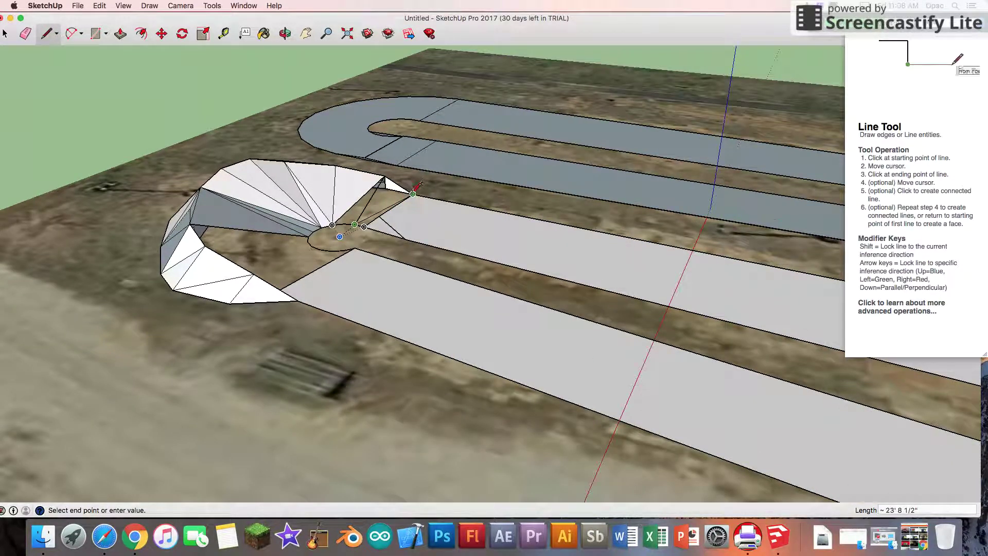
left_click(413, 193)
left_click(413, 193)
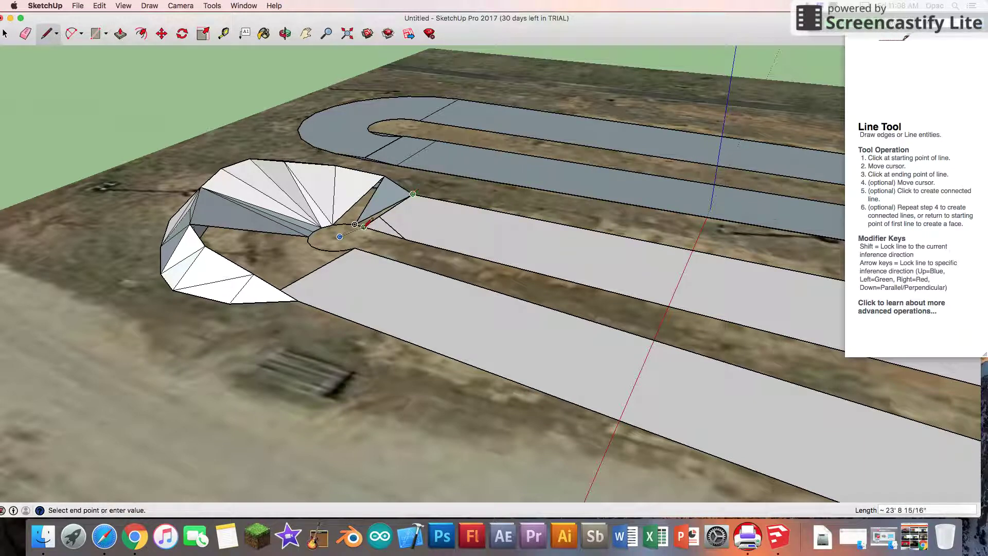
left_click(363, 226)
left_click(365, 225)
left_click(359, 219)
left_click(358, 220)
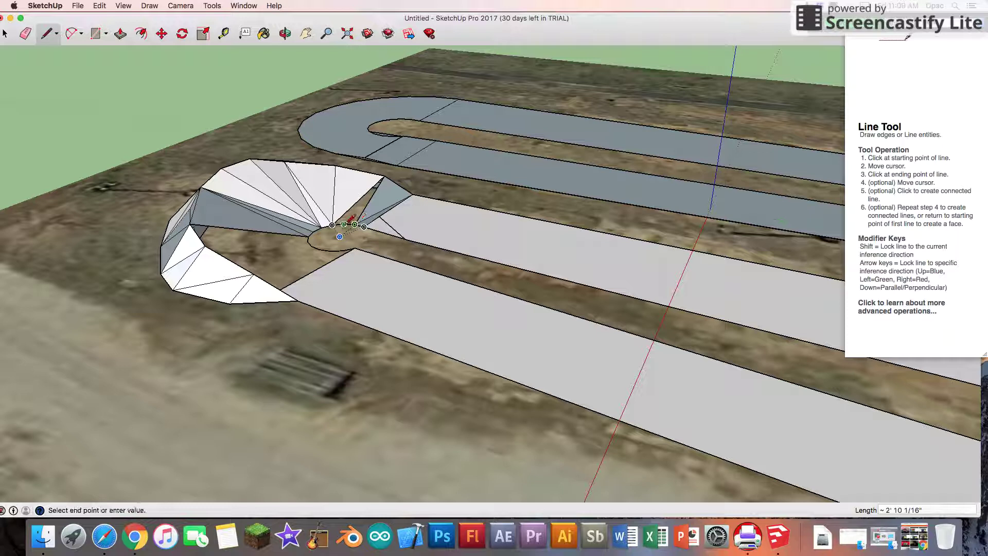
left_click(352, 222)
left_click(349, 222)
left_click(386, 175)
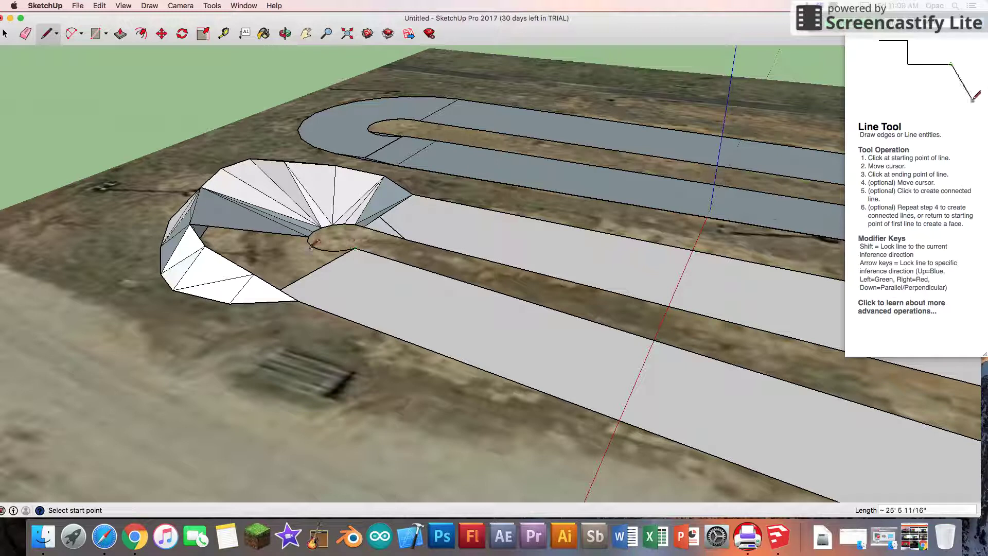
Step: Draw edges from the arc's end to the left wall vertex to begin the left-section faces
left_click(311, 246)
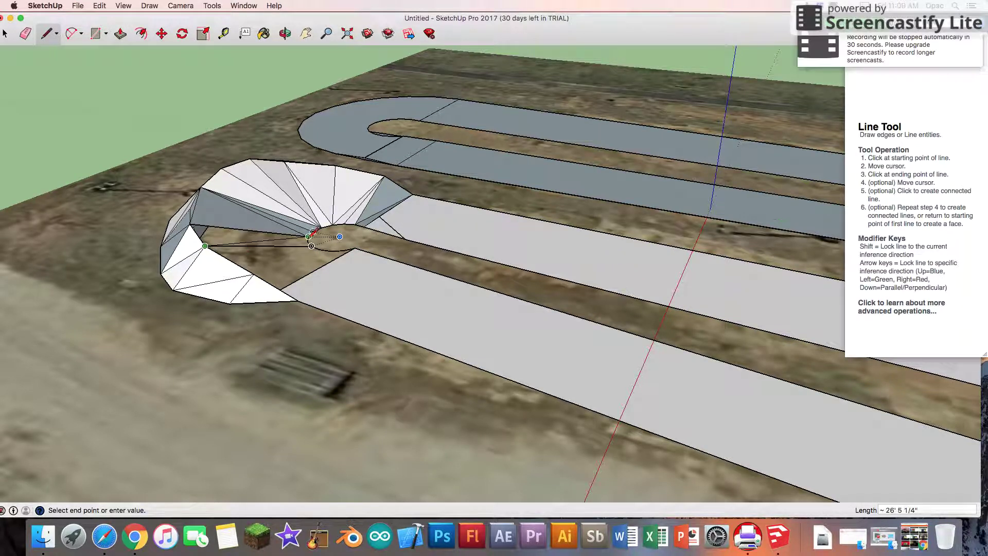
left_click(205, 247)
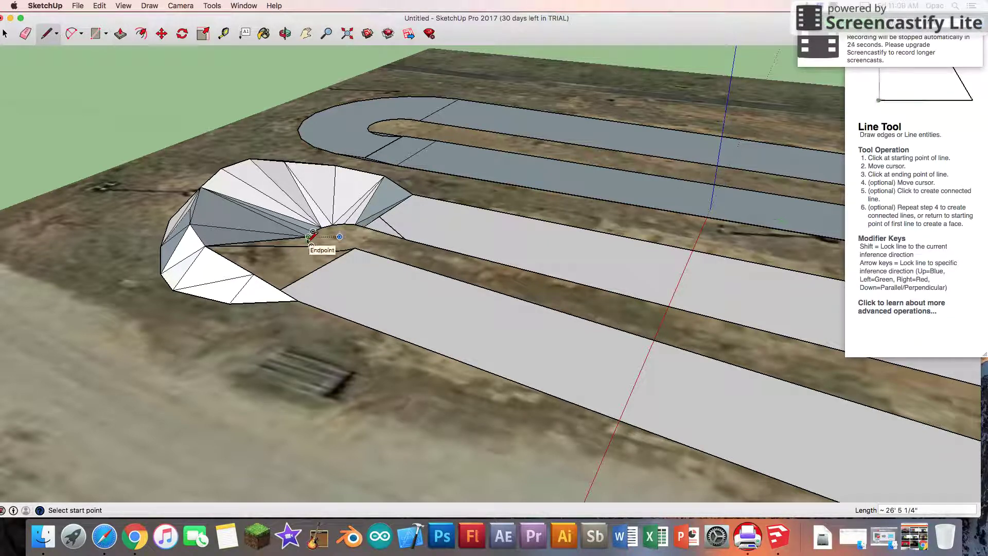
left_click(311, 245)
left_click(205, 246)
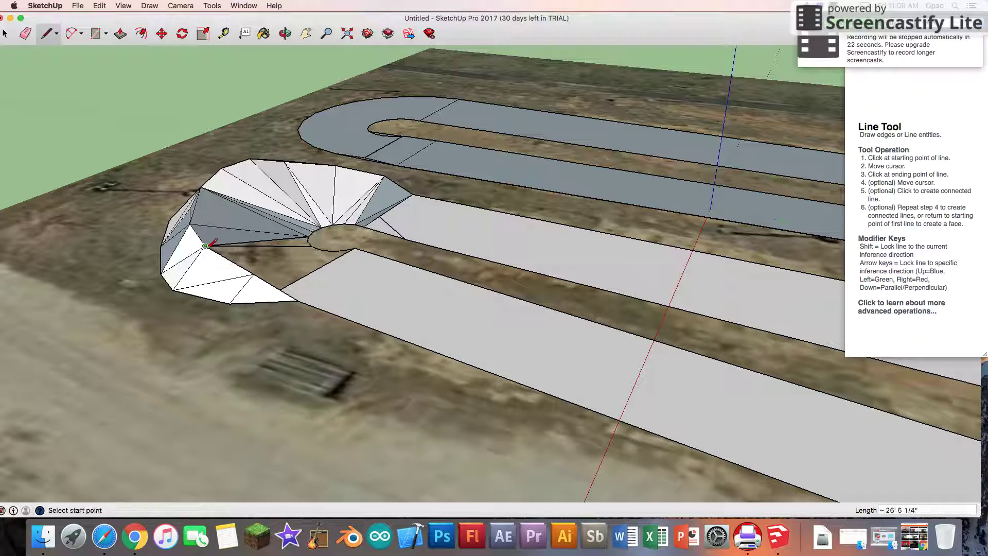
left_click(205, 246)
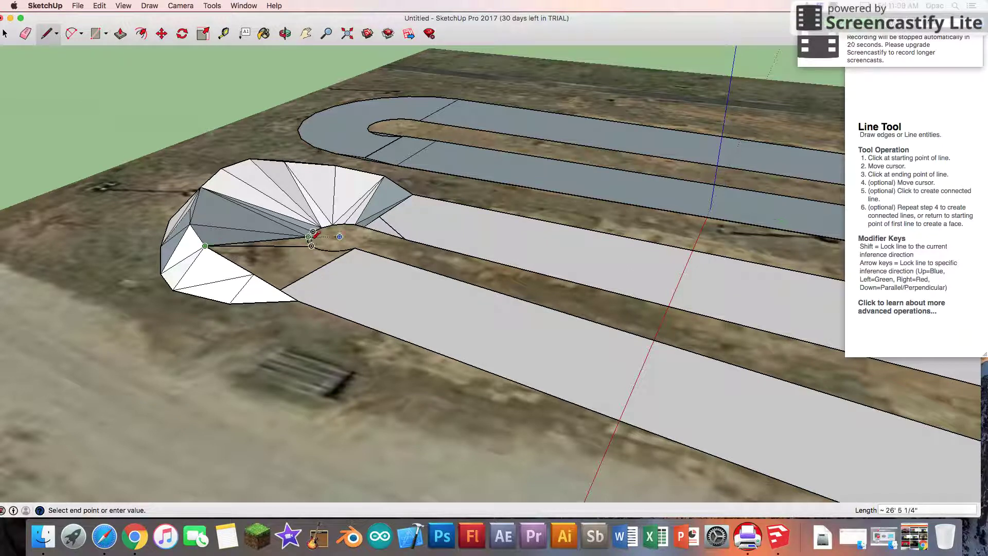
Step: Join the far-left wall vertex to the circle's edge points, closing a thin sliver facet
scroll(312, 236, "up", 4)
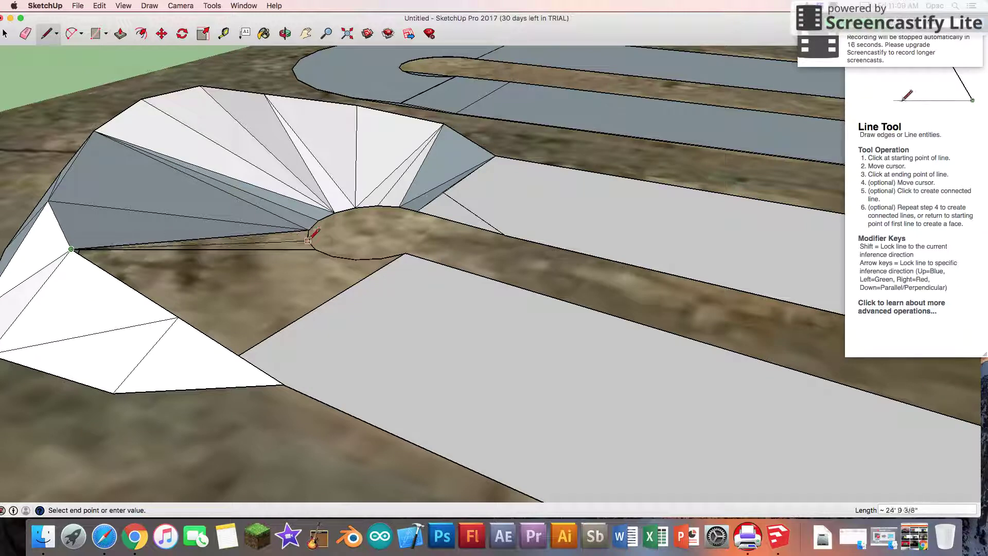
left_click(309, 234)
left_click(309, 235)
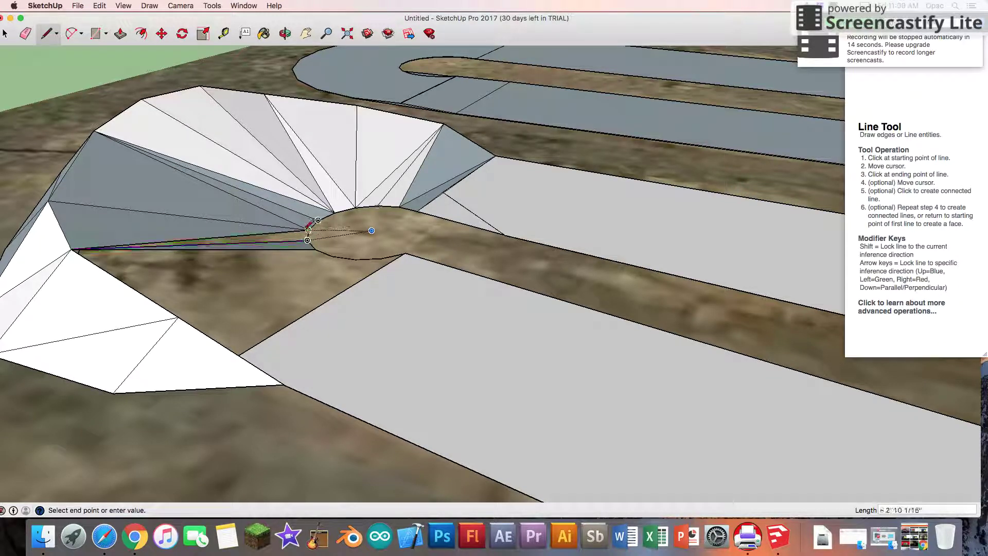
left_click(309, 227)
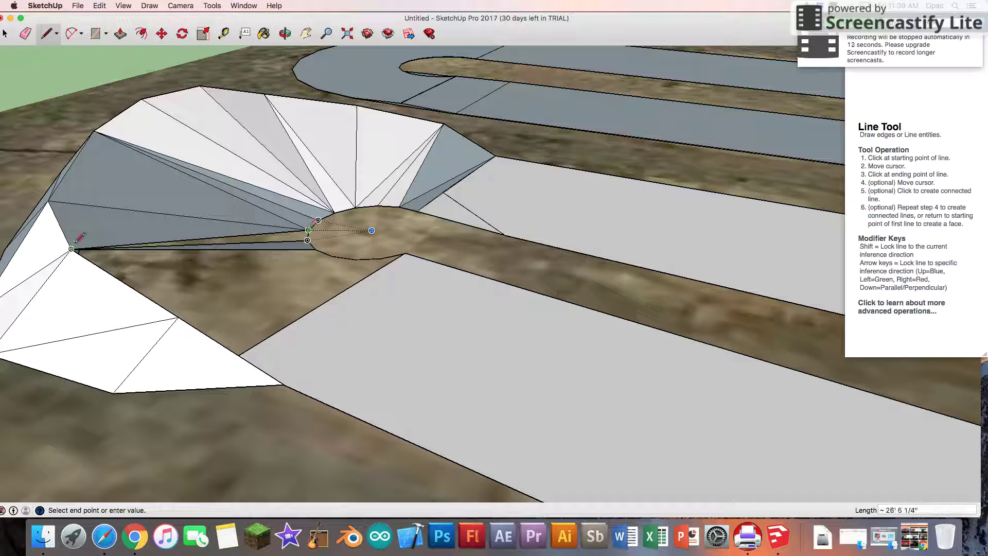
left_click(71, 249)
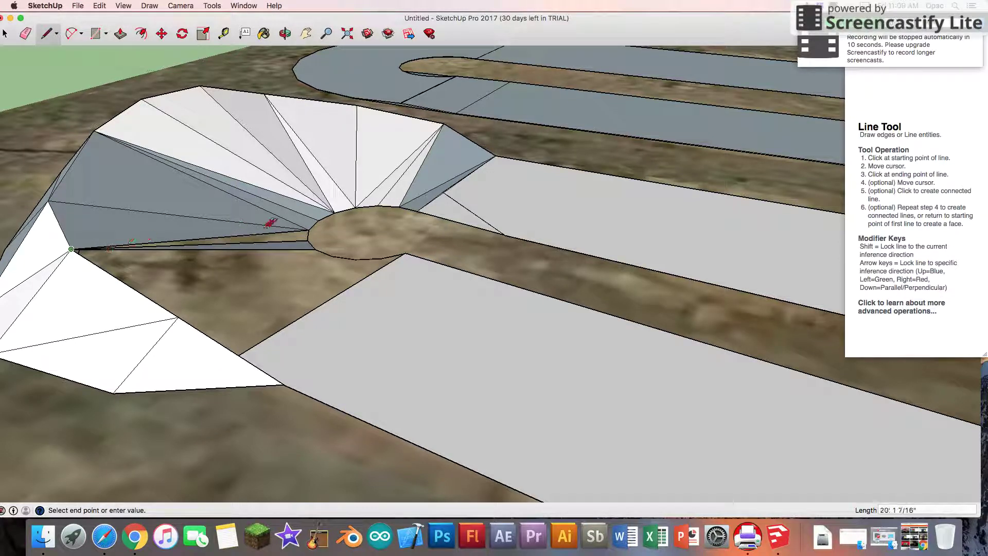
left_click(308, 239)
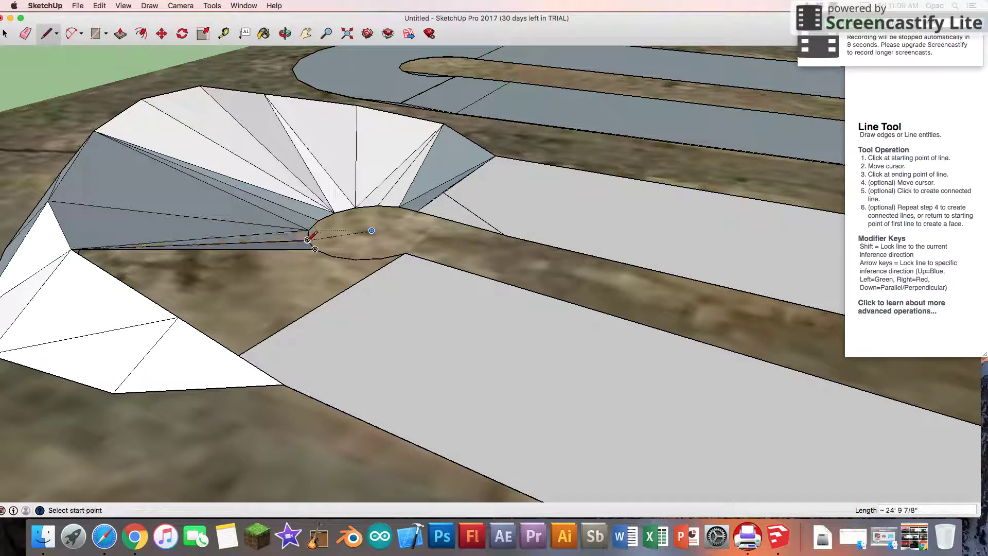